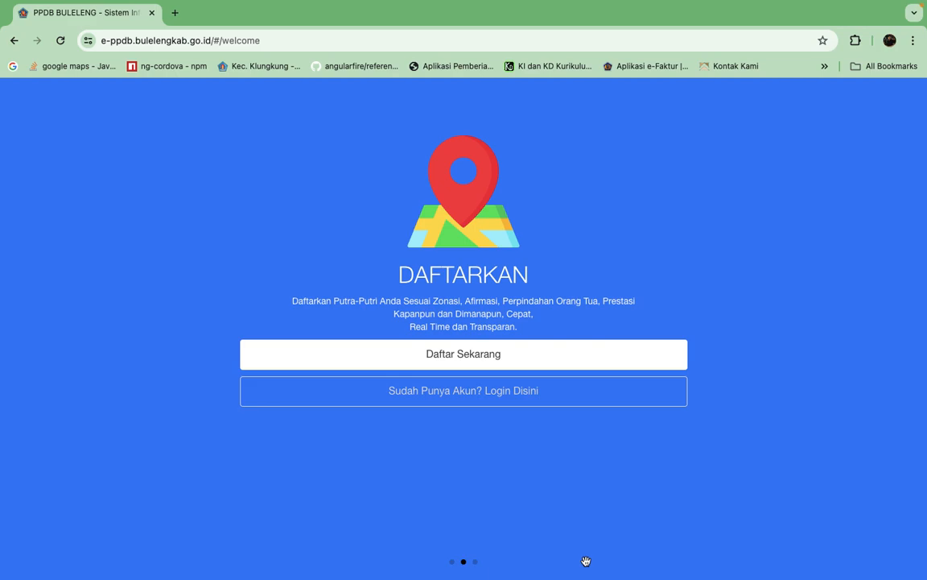
Start a new account registration as Admin Sekolah from the welcome page.
left_click_drag(317, 233, 220, 250)
left_click(467, 358)
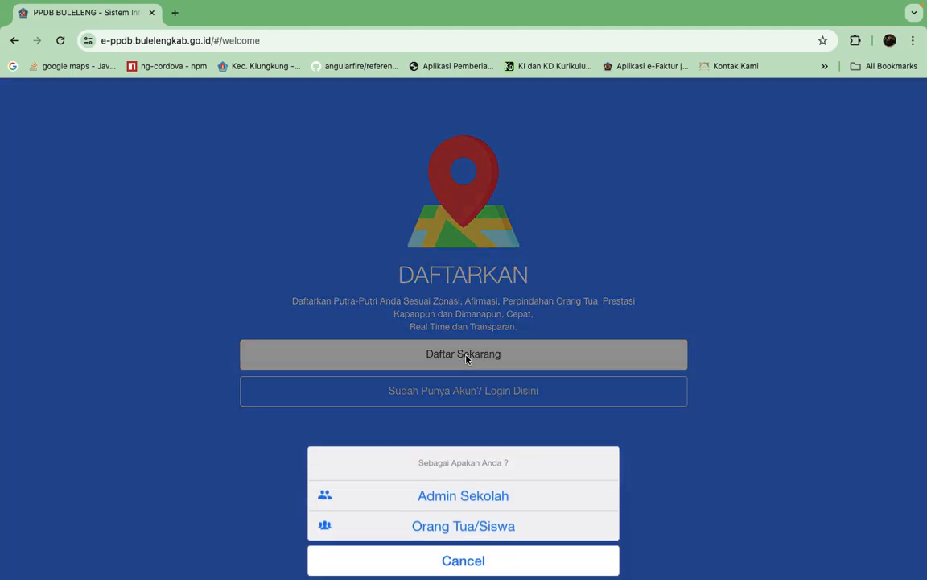
left_click(467, 496)
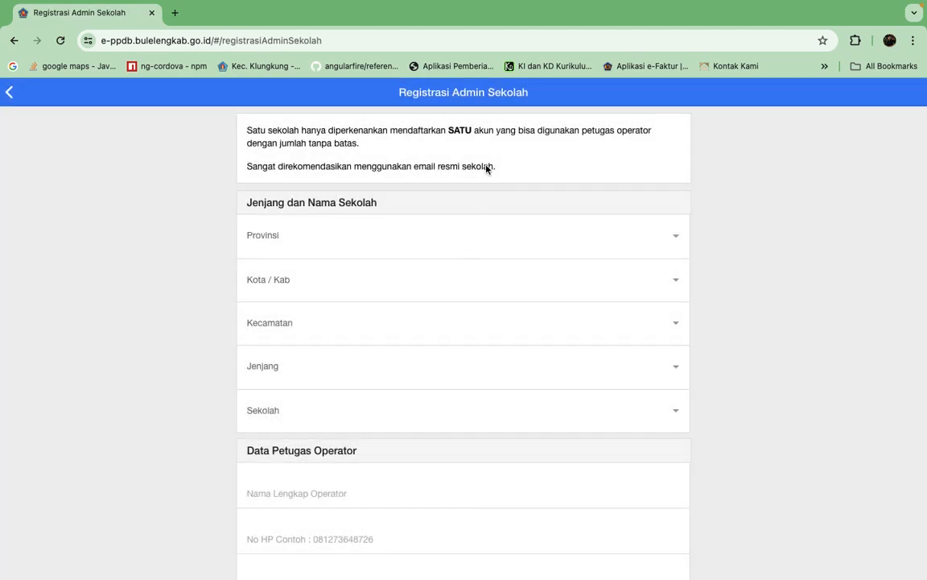
Set the school's location to province Bali, regency Kab. Buleleng and district Kec. Banjar.
scroll(602, 499, "down", 5)
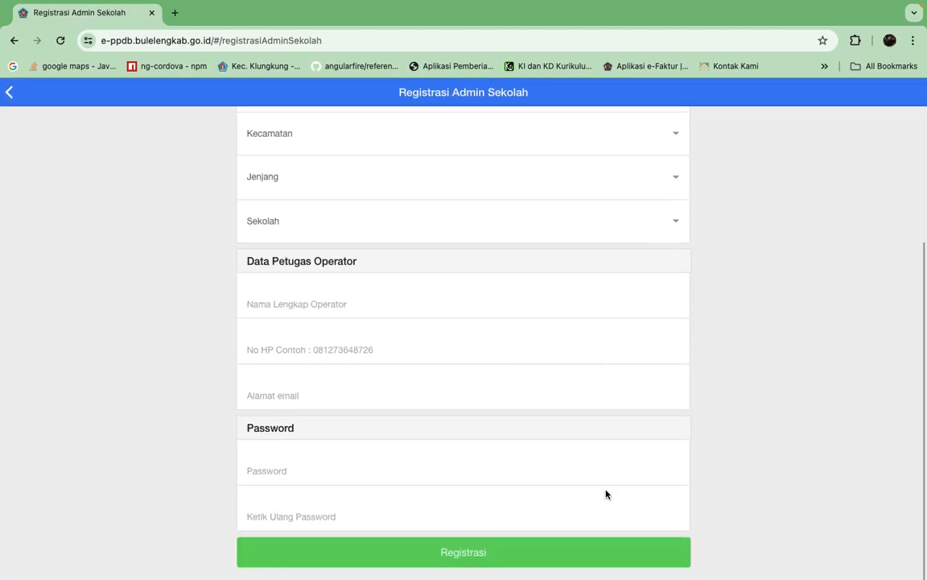
scroll(606, 494, "up", 5)
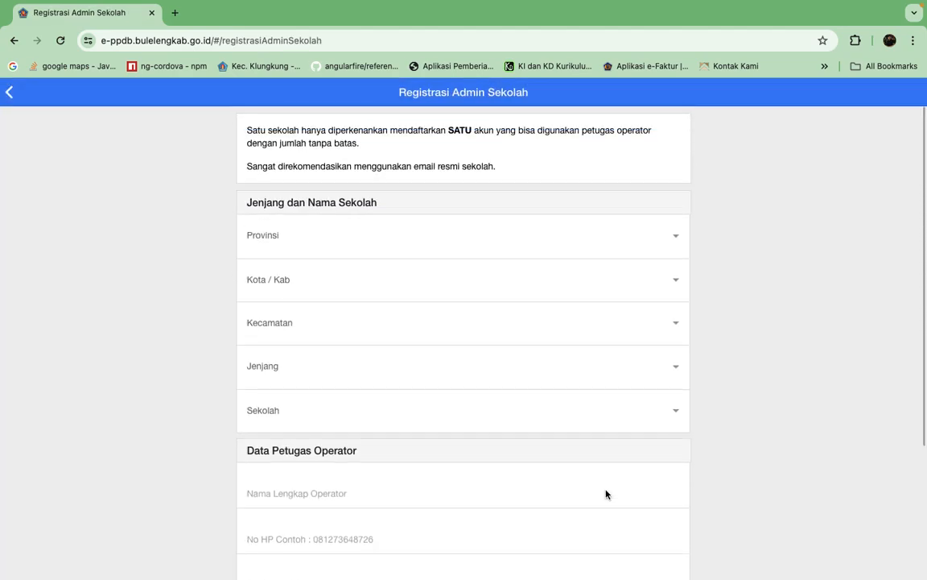
left_click(676, 235)
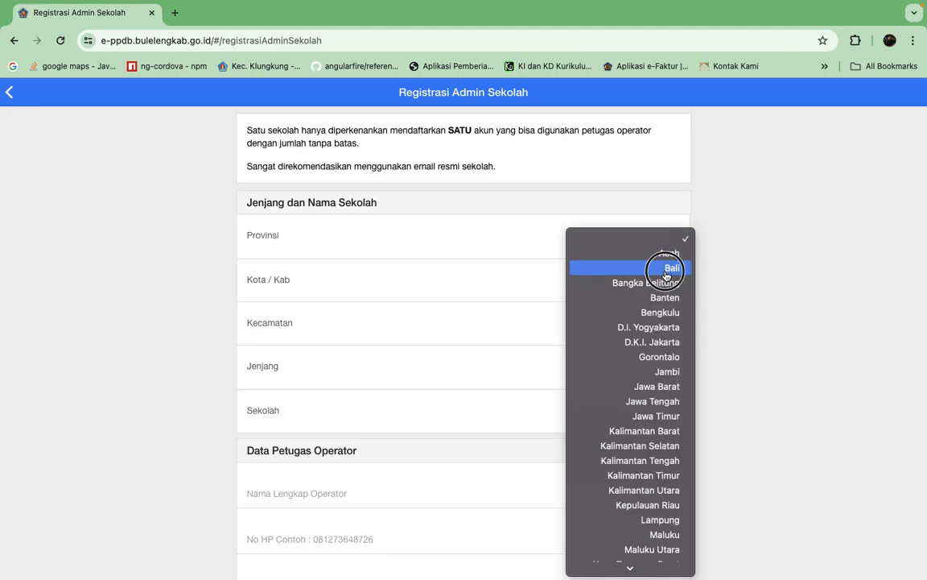
left_click(595, 267)
left_click(673, 291)
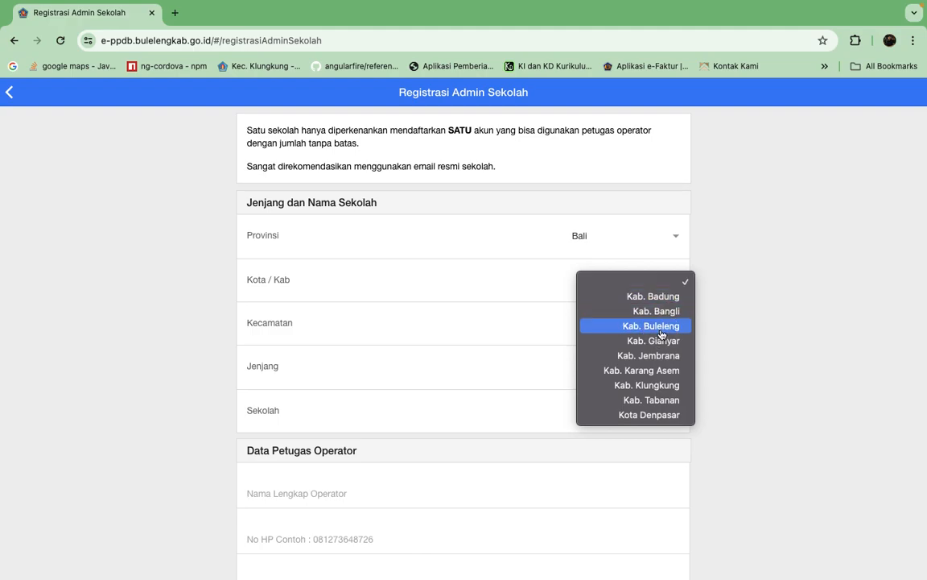
left_click(606, 326)
left_click(668, 330)
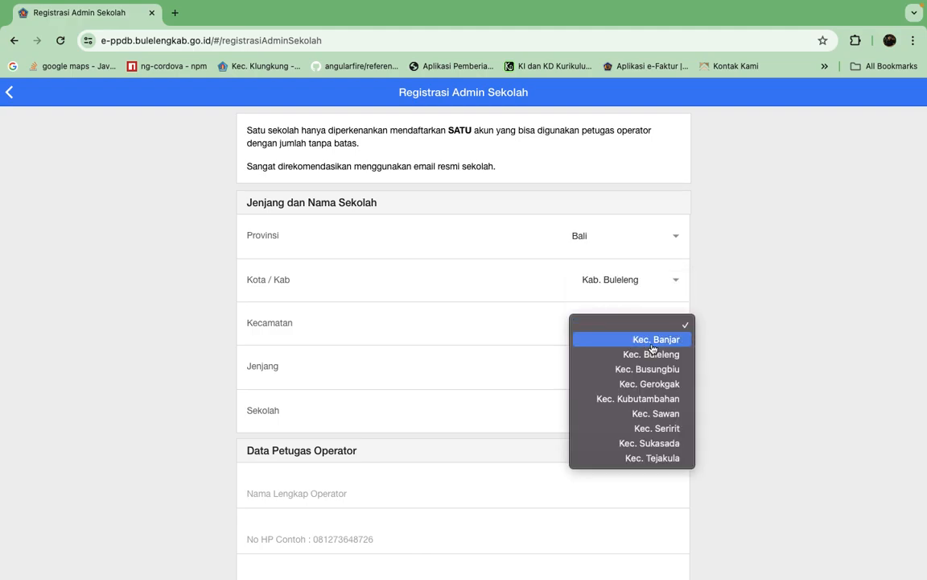
left_click(653, 346)
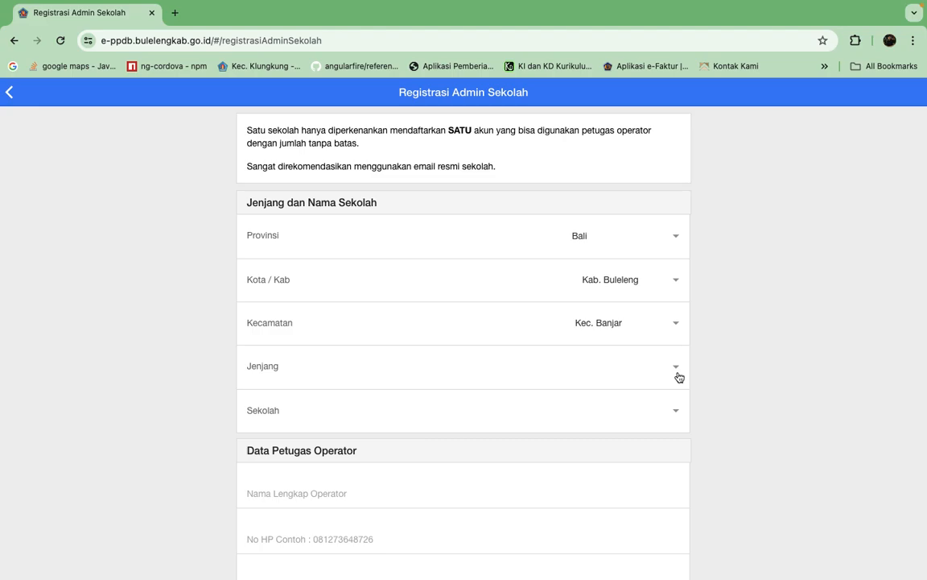
Set the school level to SMP and choose SMP NEGERI 1 BANJAR as the school.
left_click(676, 372)
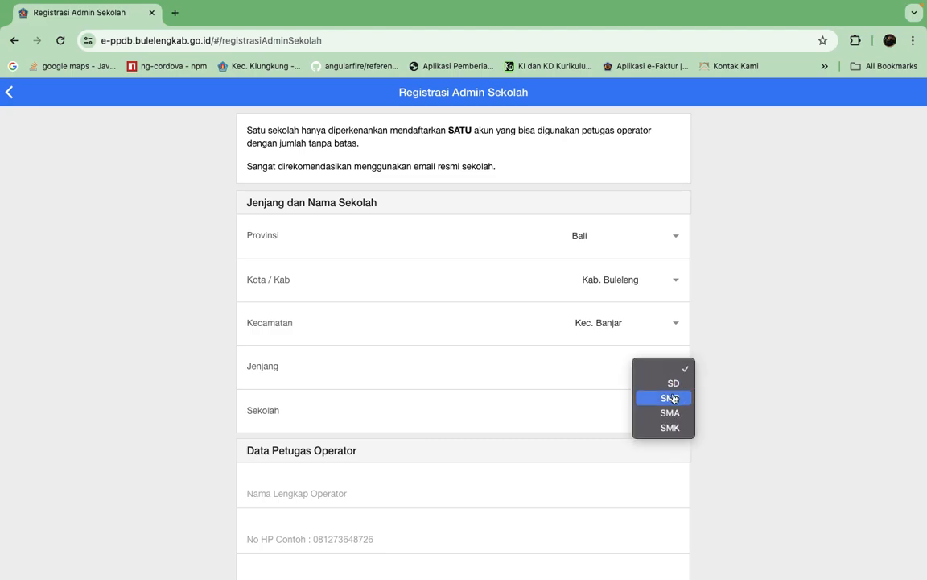
left_click(674, 397)
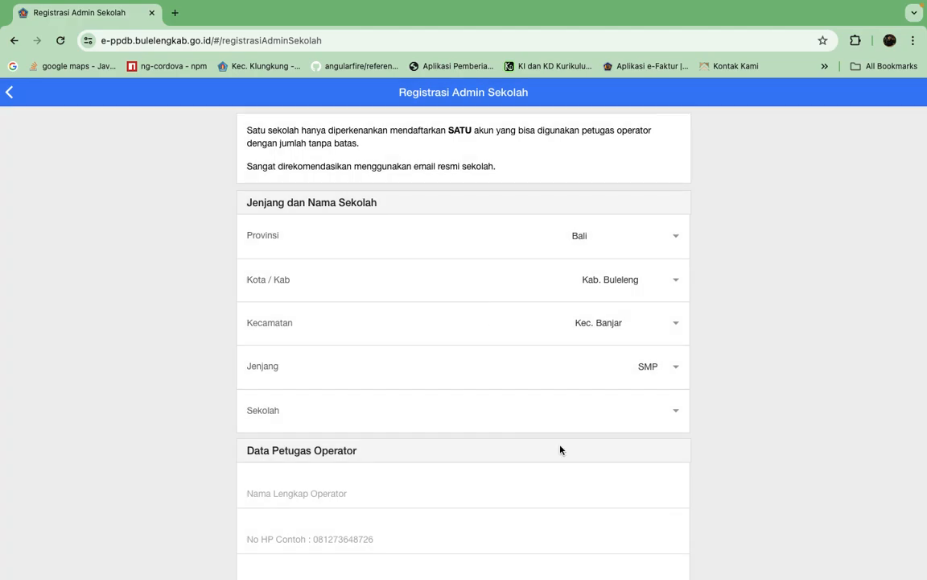
left_click(675, 411)
left_click(627, 428)
Fill in the operator's full name, mobile number and e-mail address under Data Petugas Operator.
scroll(752, 420, "down", 5)
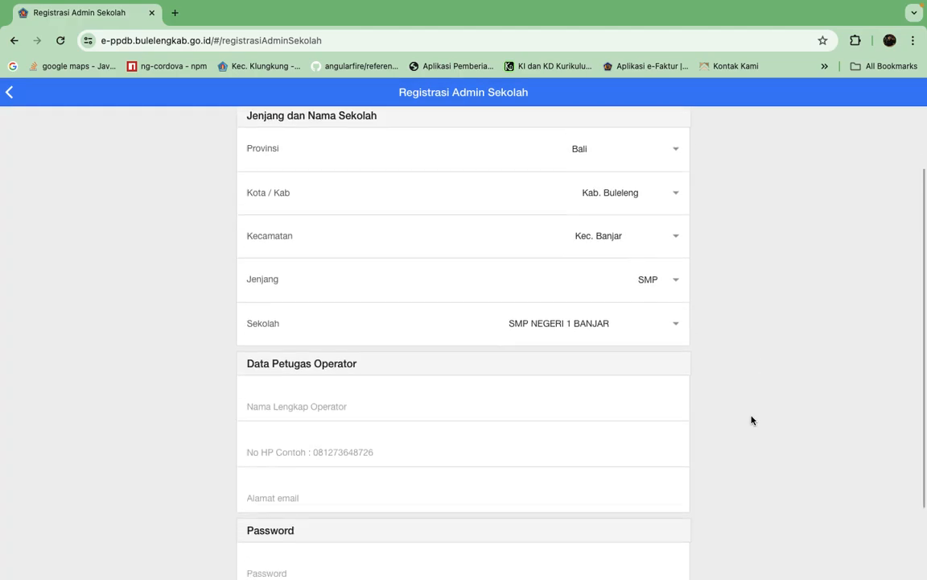
scroll(751, 418, "down", 1)
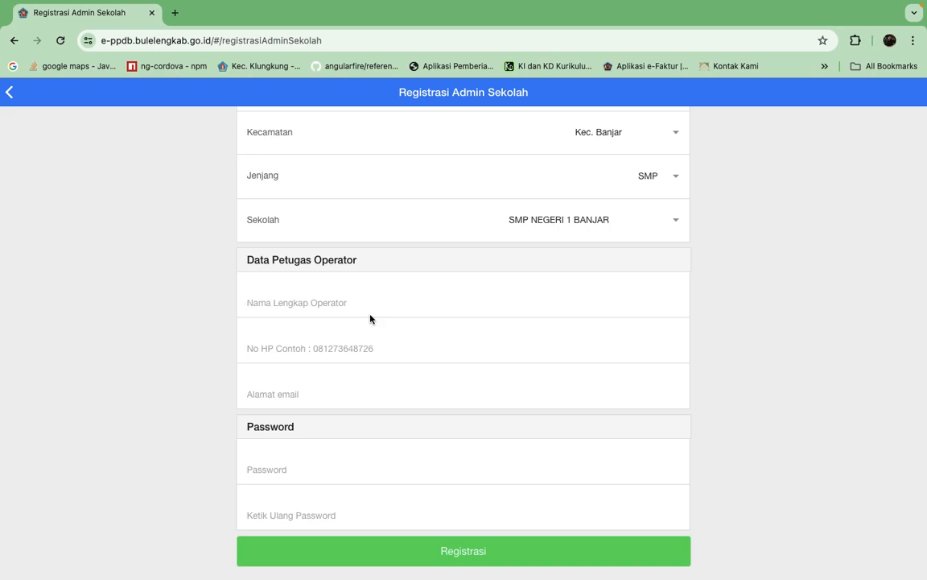
type("Budi")
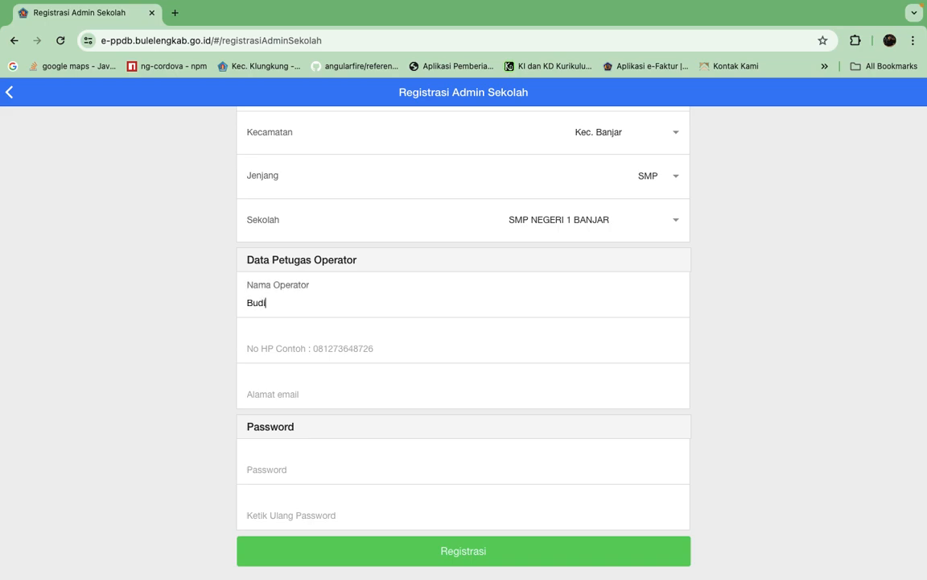
left_click(336, 349)
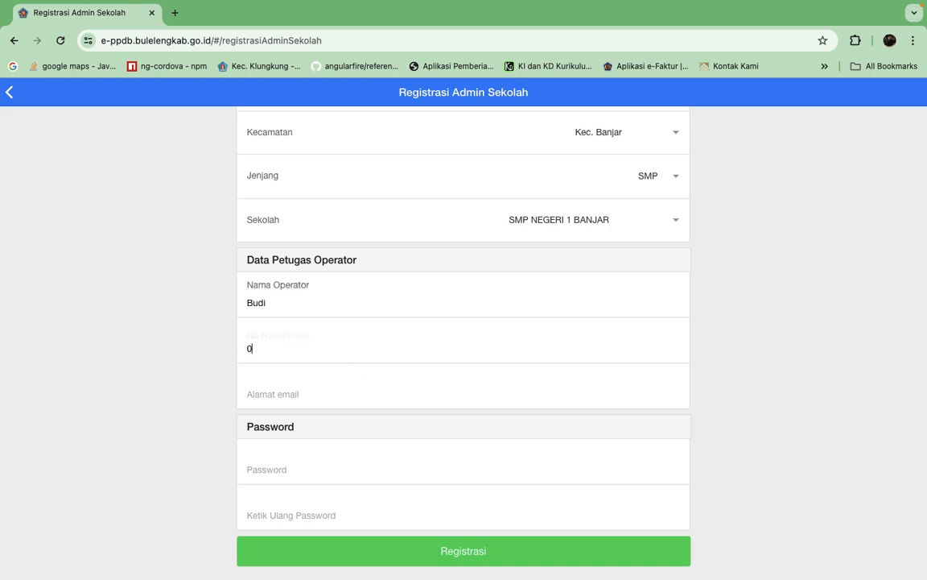
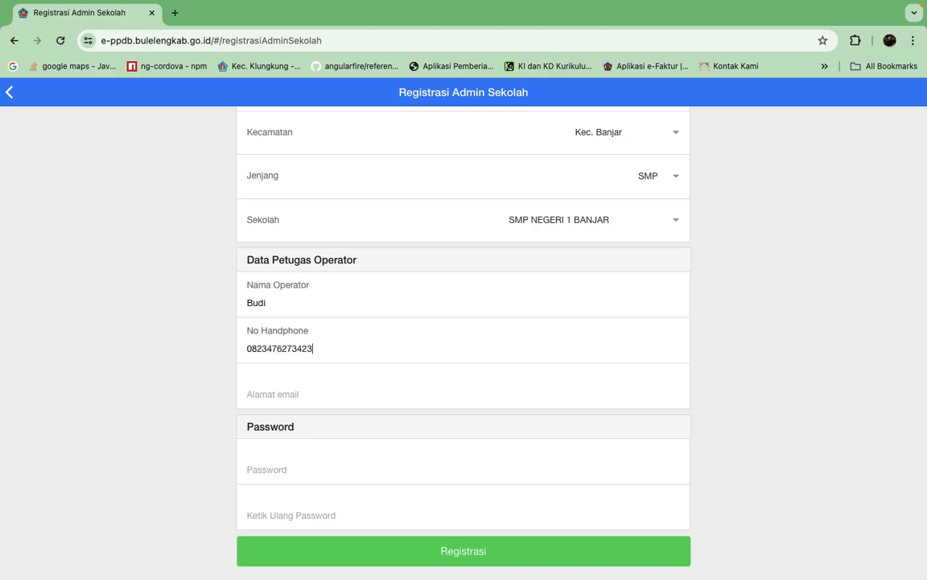
left_click(328, 396)
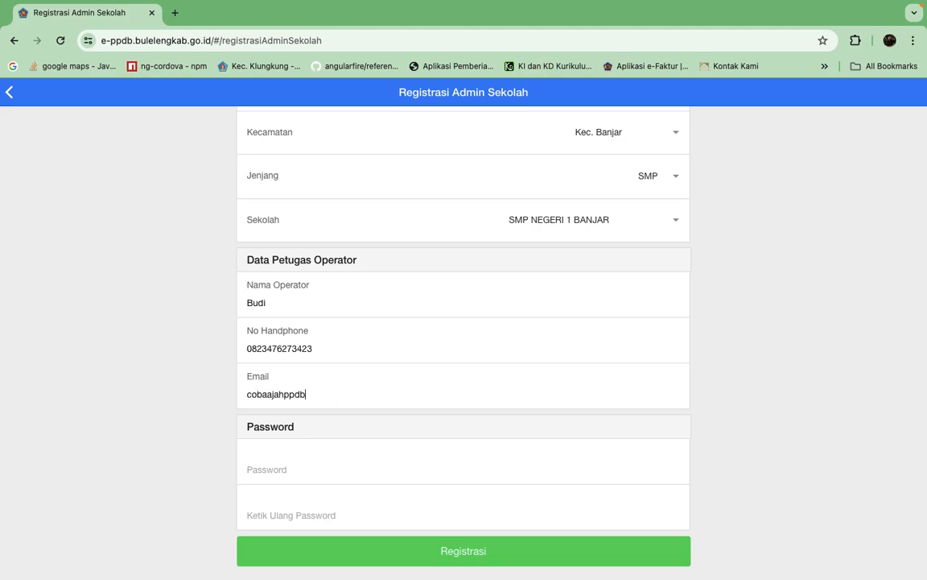
Enter the account password and repeat it in the confirmation field.
left_click(314, 471)
type("12345678")
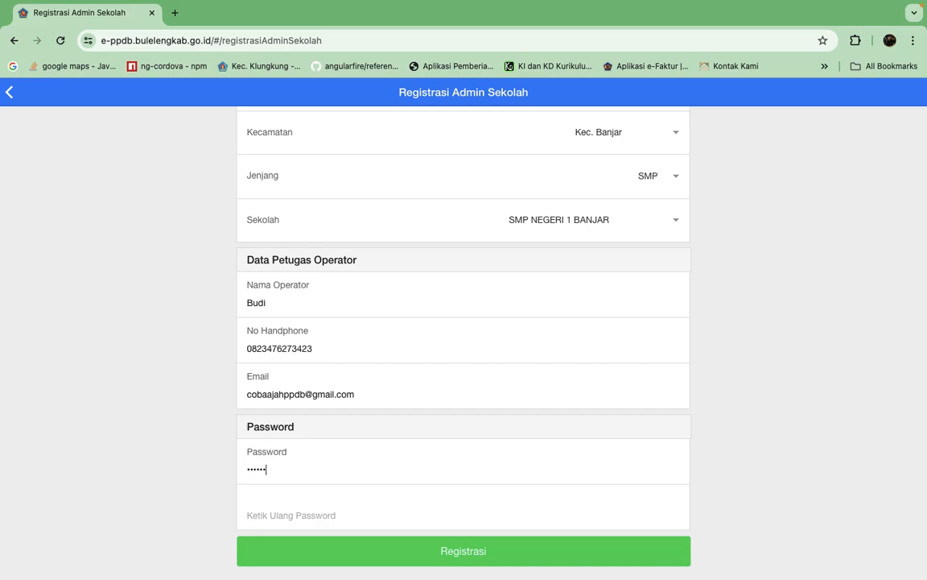
left_click(320, 521)
type("12345678")
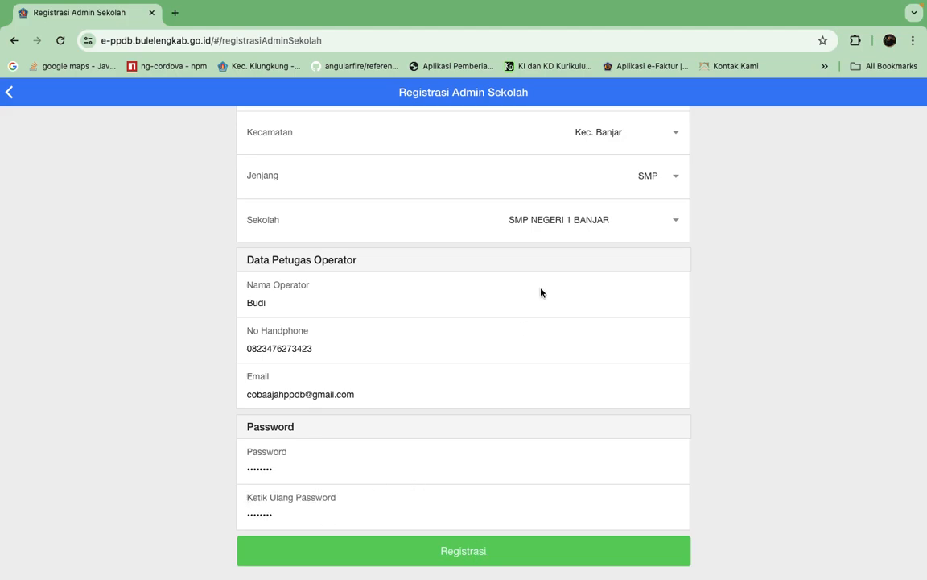
Review the completed registration form and submit the school admin registration.
scroll(737, 244, "up", 2)
scroll(737, 243, "down", 2)
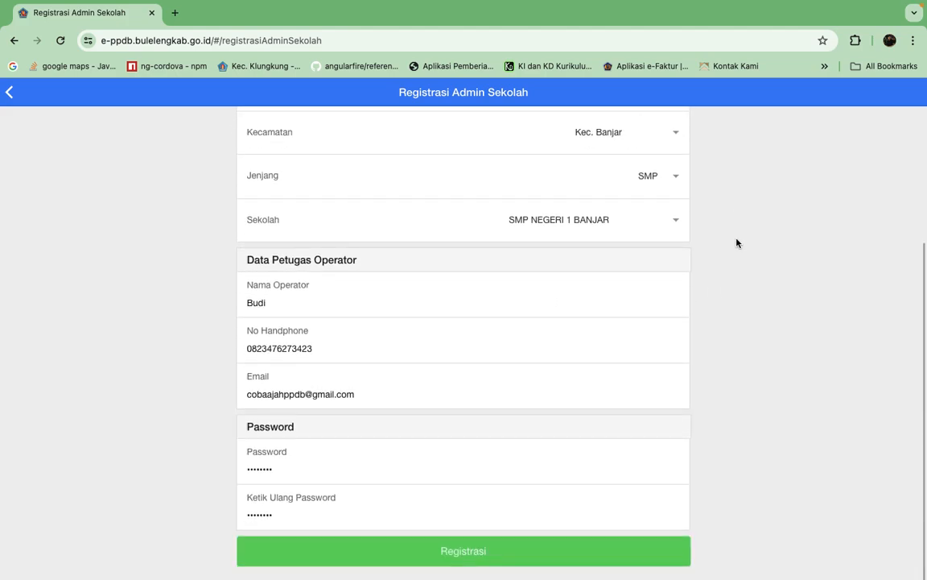
left_click(476, 553)
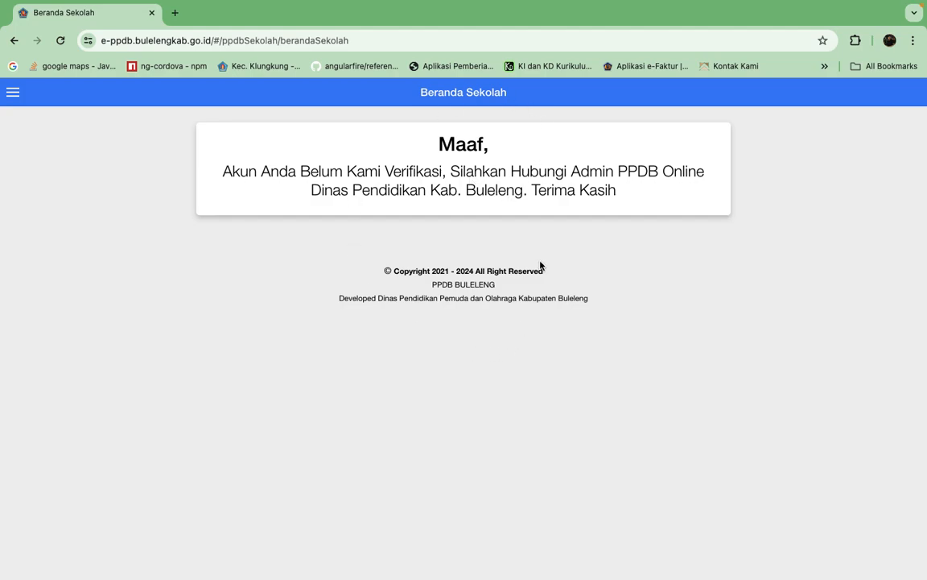
Switch to the PPDB administrator's Data Operator page and search the operators for "smpn".
key("ctrl+Right")
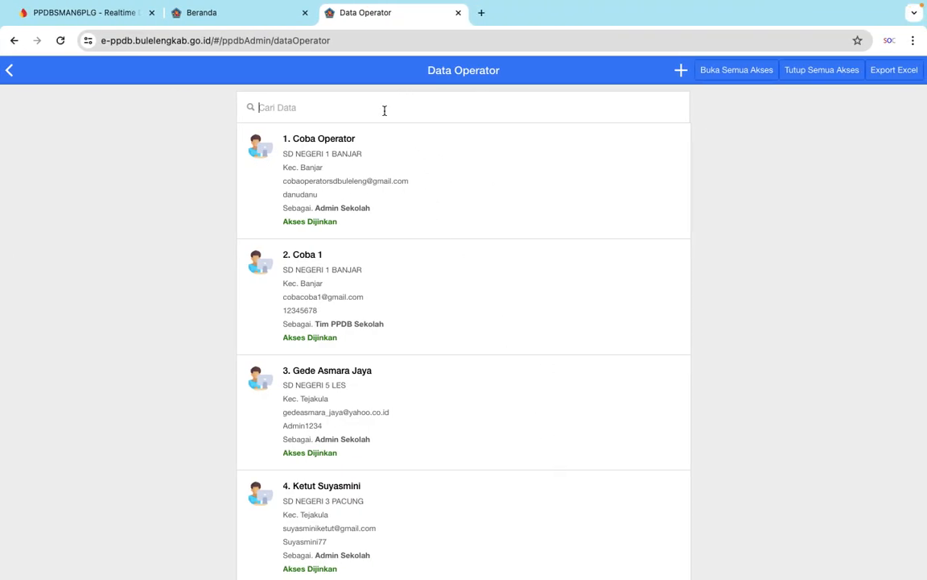
type("smpn")
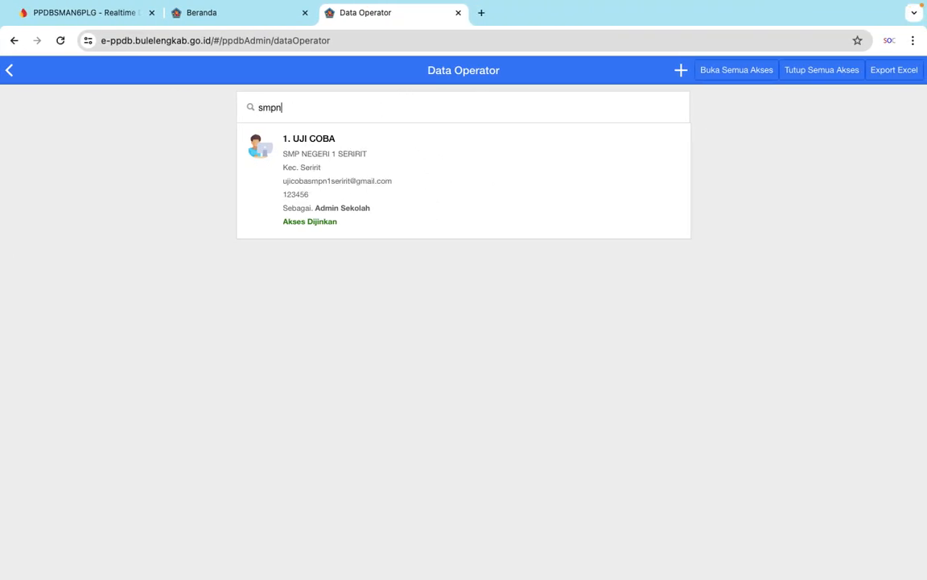
key("BackSpace")
key("BackSpace")
key("BackSpace")
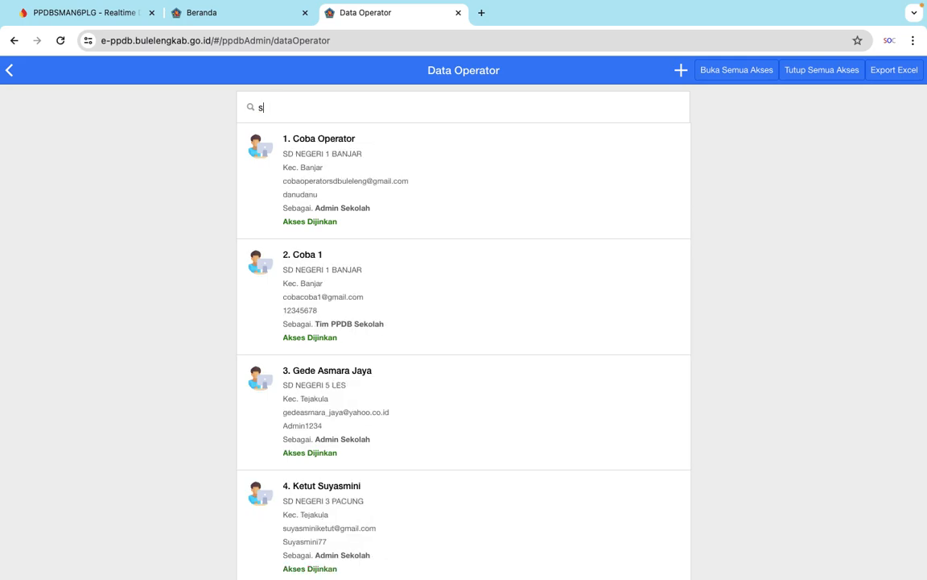
Find the newly registered SMP NEGERI 1 BANJAR operator in the operator list and grant the account access.
scroll(612, 361, "down", 20)
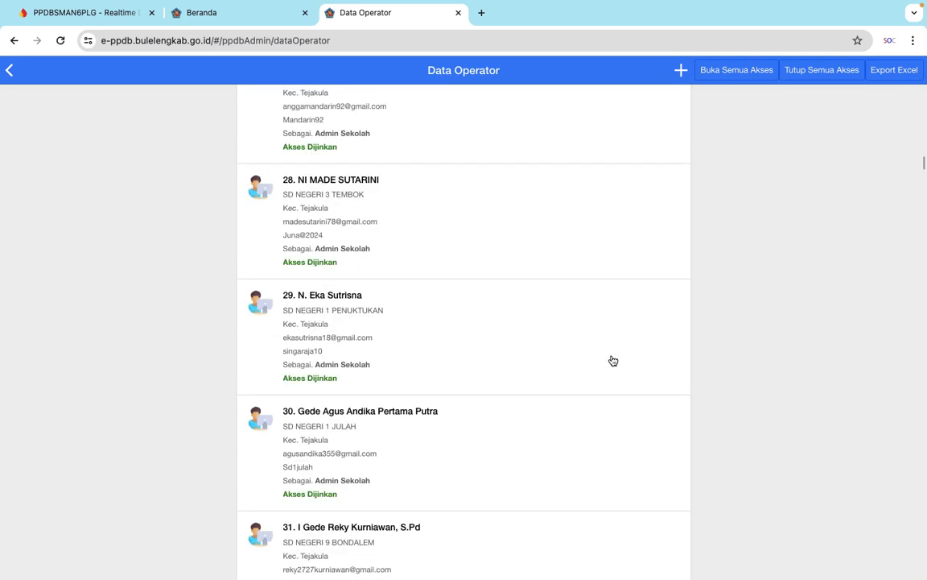
scroll(612, 361, "down", 20)
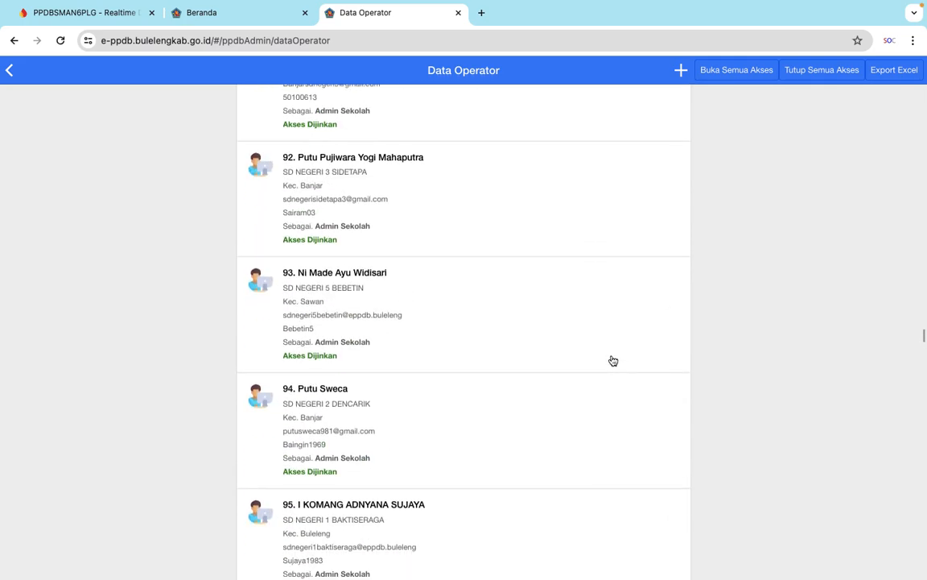
scroll(612, 361, "down", 20)
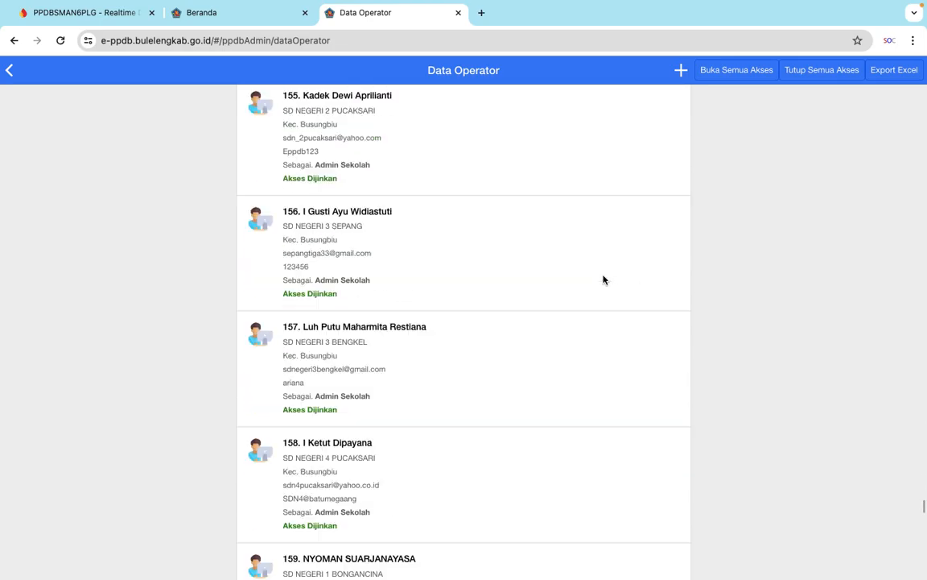
scroll(604, 279, "down", 15)
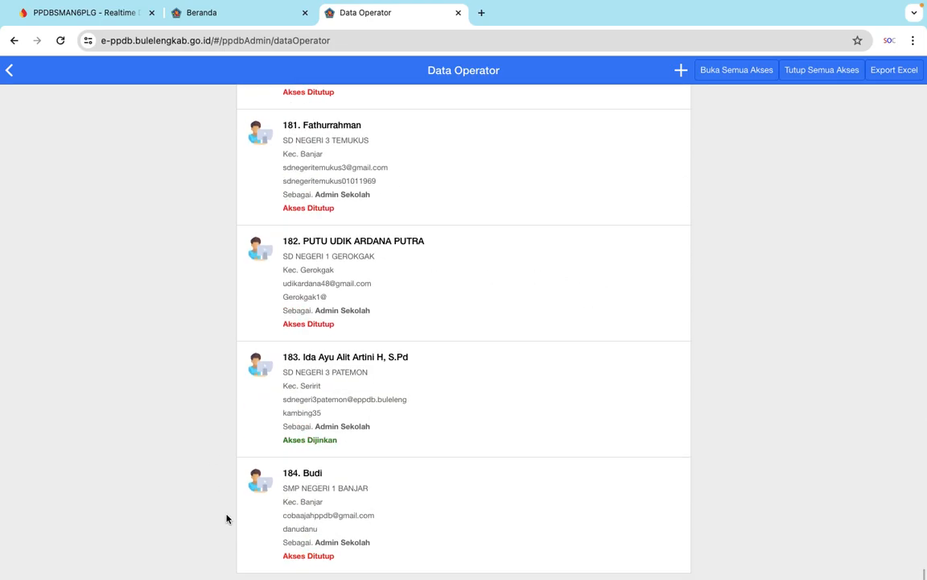
left_click(499, 504)
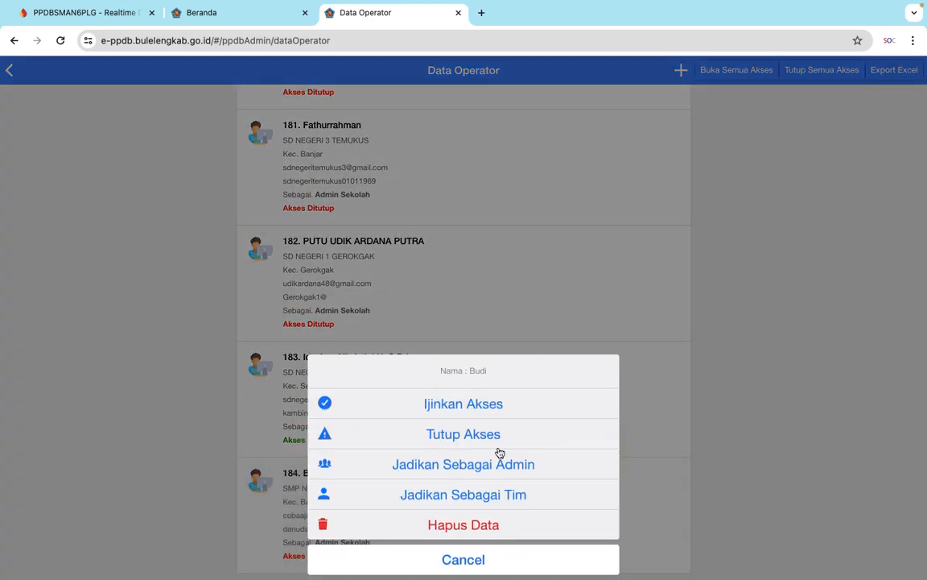
left_click(471, 412)
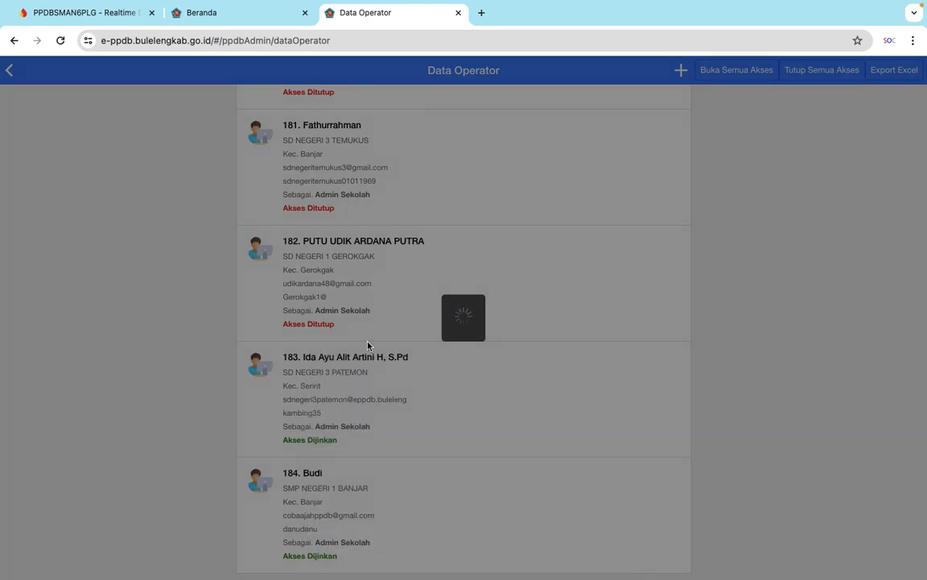
Return to the school operator's Beranda Sekolah page and examine its school update, services, registration and selection result sections.
key("ctrl+Left")
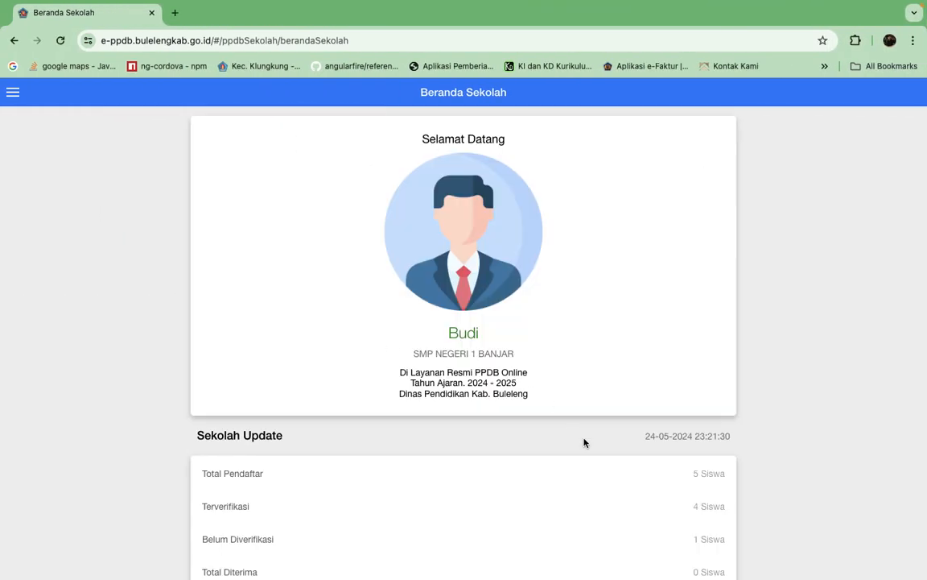
scroll(584, 442, "down", 5)
scroll(585, 443, "down", 2)
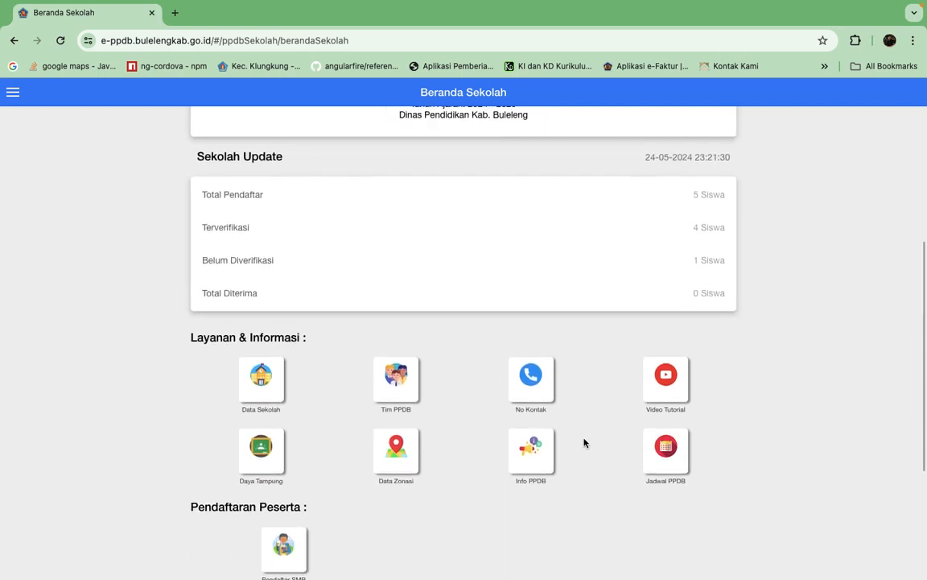
scroll(585, 441, "down", 3)
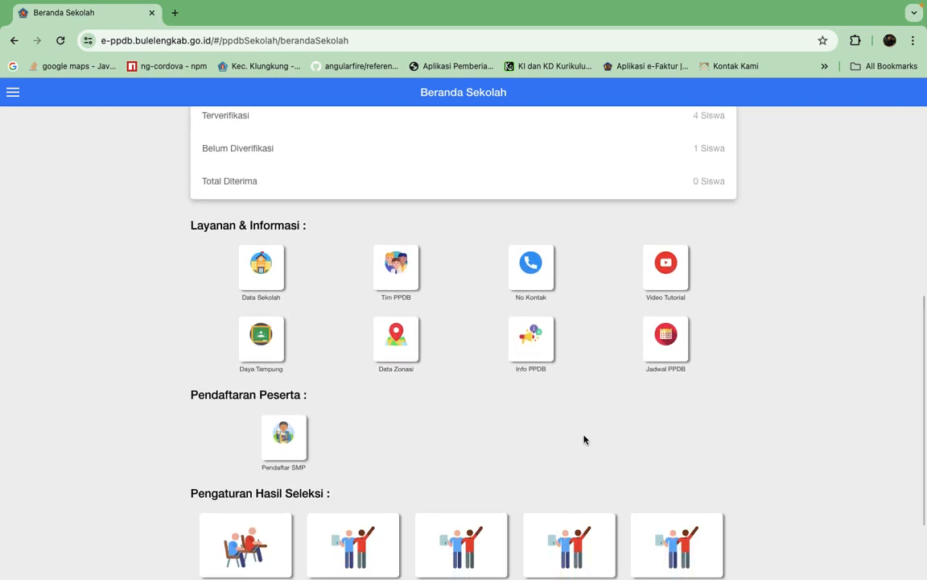
scroll(585, 440, "down", 2)
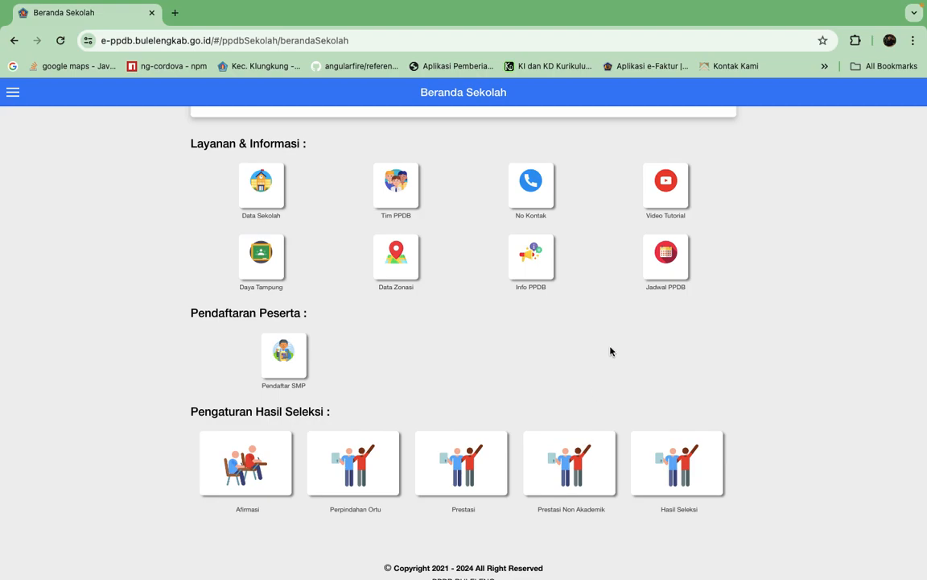
scroll(610, 351, "up", 10)
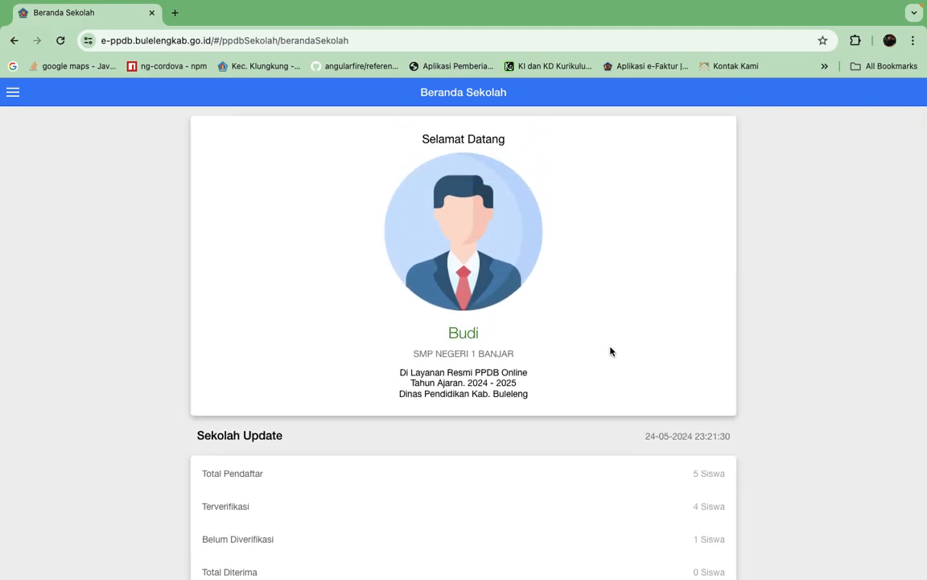
scroll(611, 351, "down", 3)
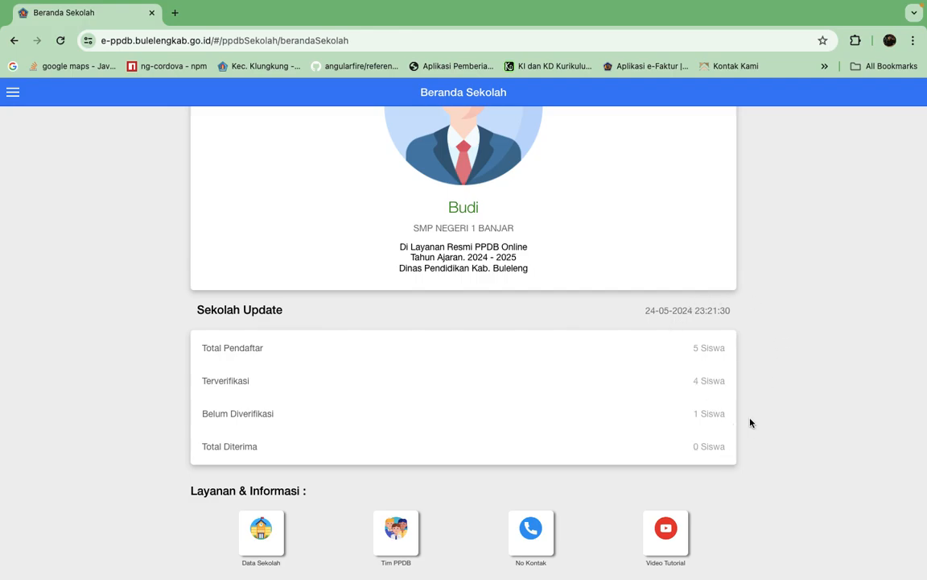
Look over the school dashboard and open Data Sekolah under Layanan & Informasi.
scroll(790, 415, "down", 5)
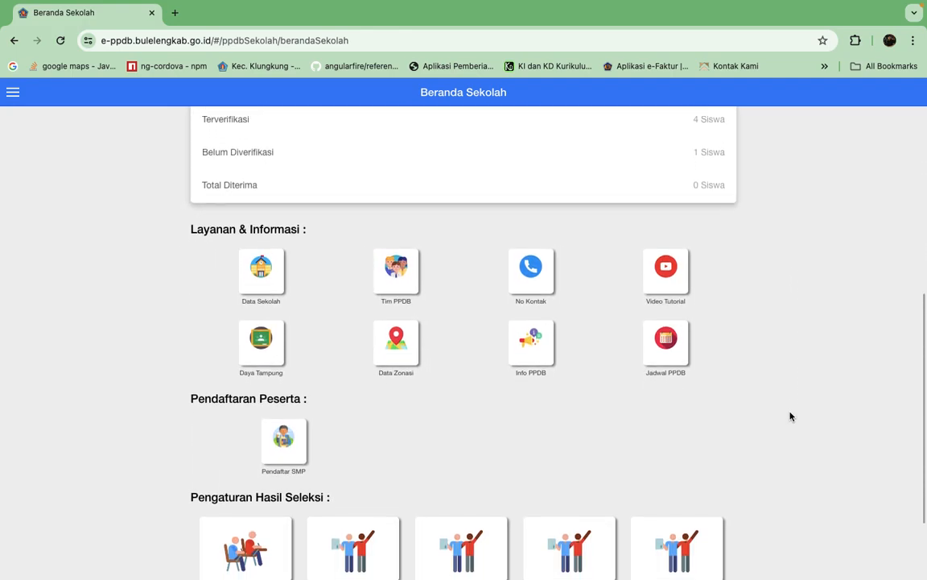
scroll(789, 415, "up", 3)
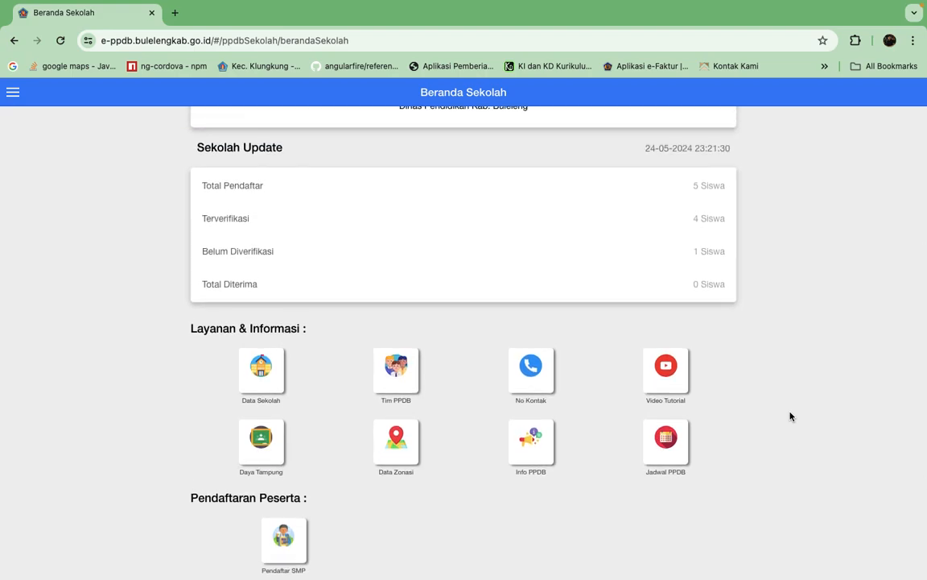
scroll(790, 415, "up", 2)
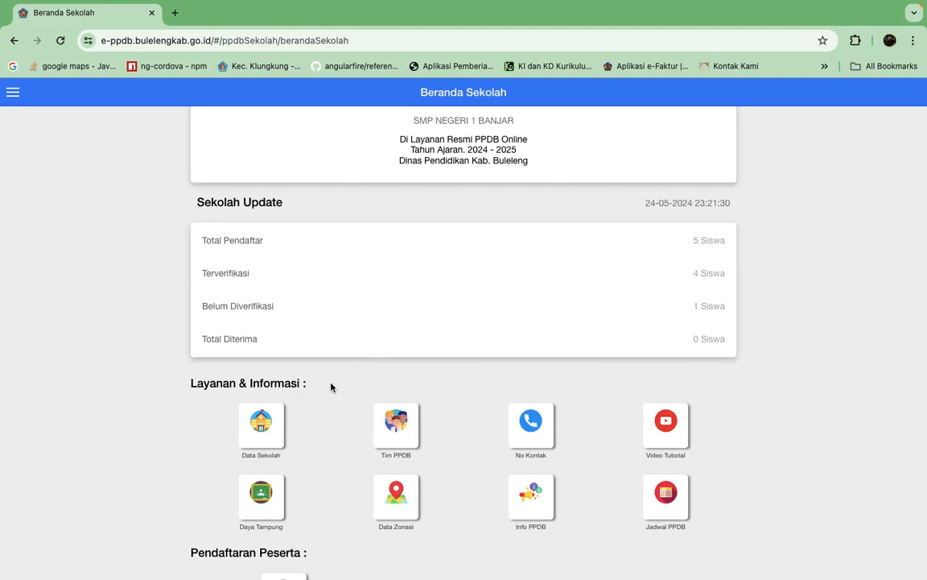
left_click(273, 432)
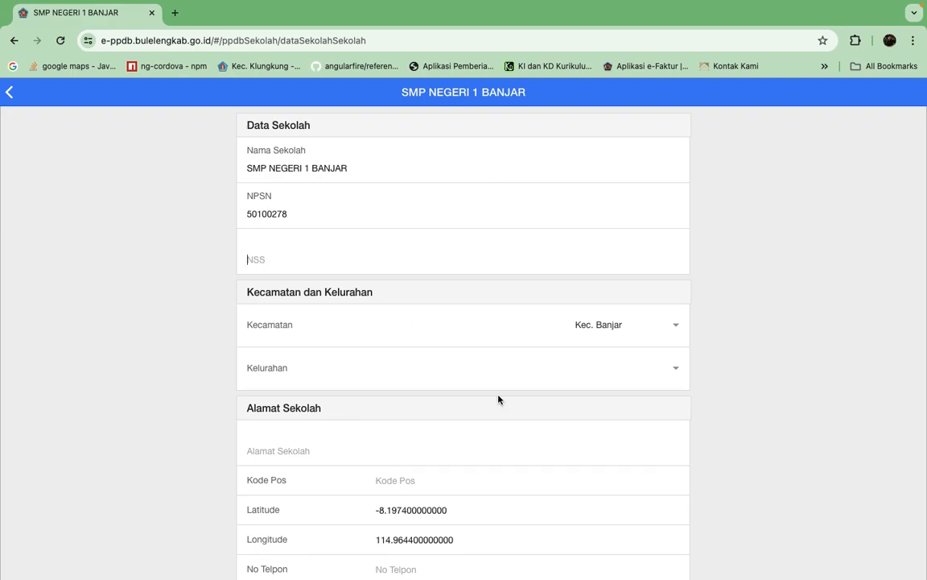
Check the available Kecamatan and Kelurahan options in the school data form without changing them.
scroll(498, 399, "down", 3)
left_click(676, 187)
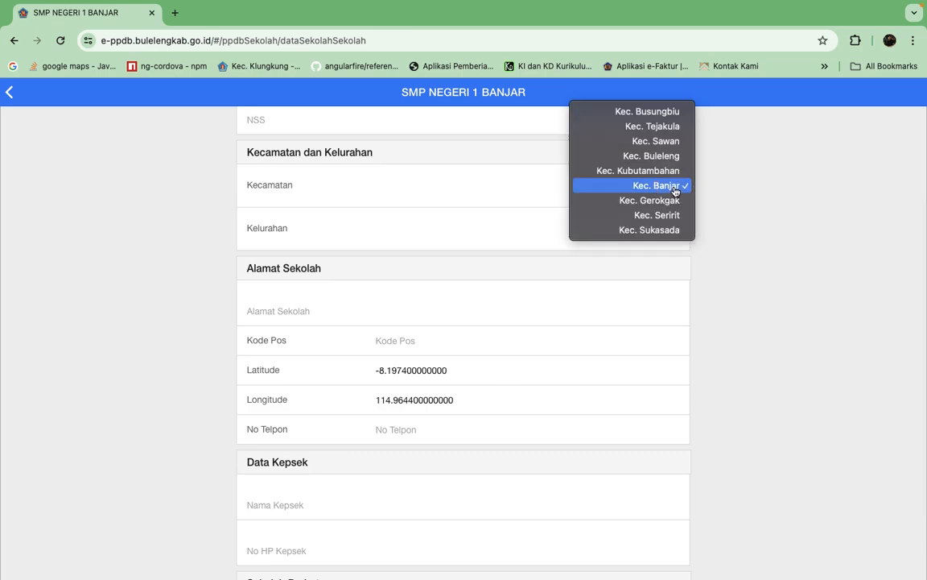
left_click(679, 228)
left_click(679, 228)
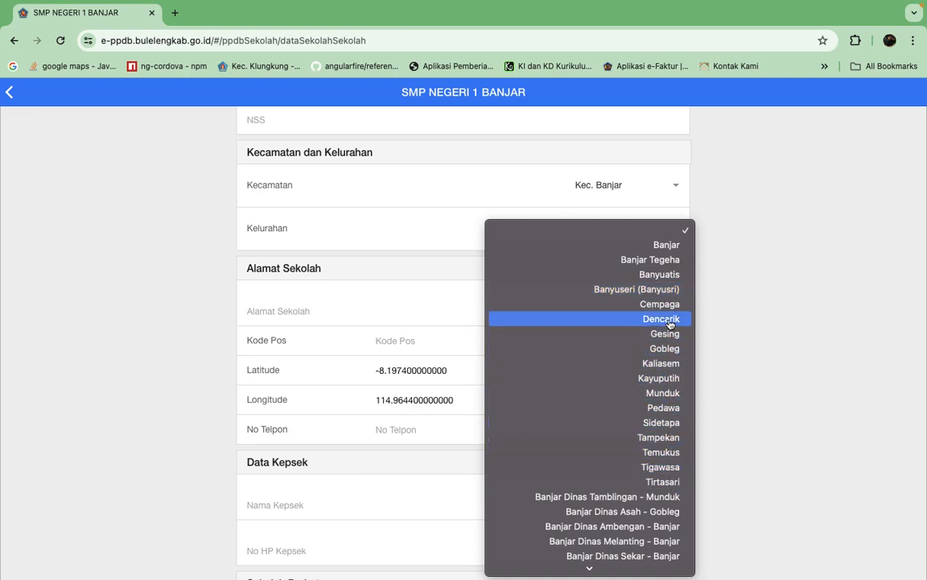
left_click(742, 232)
Review the Alamat Sekolah fields, highlighting the latitude and longitude entries of the school.
scroll(660, 319, "down", 2)
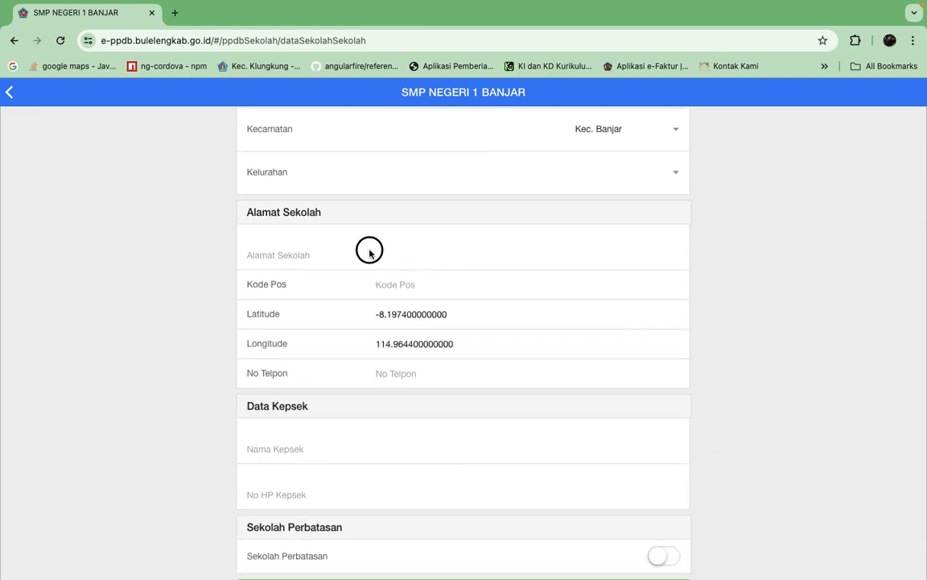
left_click(403, 286)
left_click_drag(465, 319, 369, 312)
left_click_drag(478, 344, 339, 348)
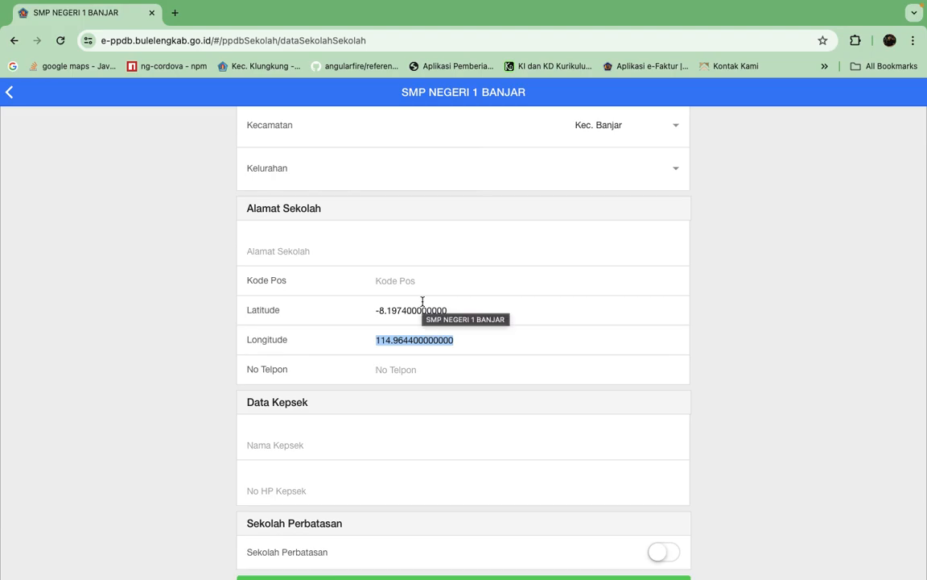
left_click(461, 309)
left_click_drag(461, 309, 338, 306)
left_click_drag(450, 341, 356, 344)
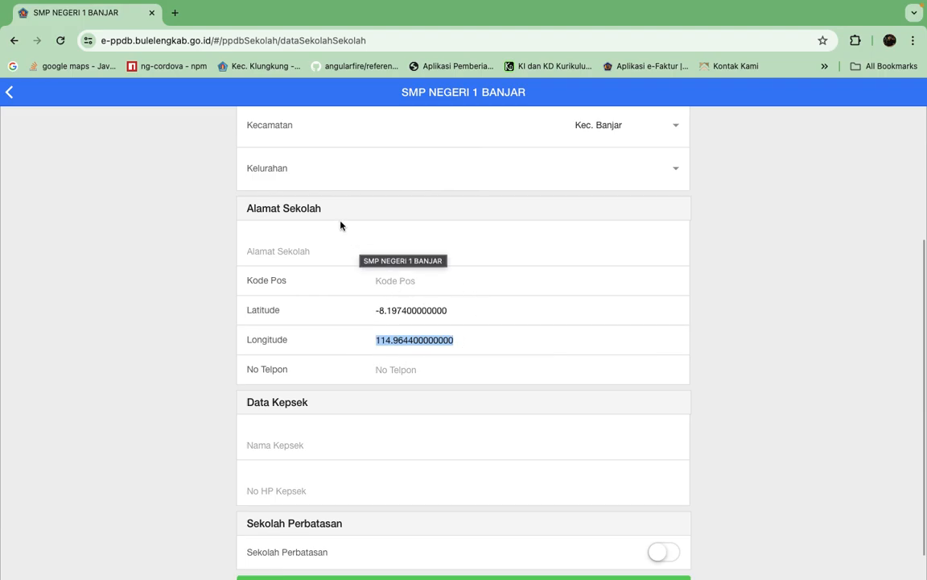
Open Google Maps in a new browser tab and search for "smpn n 1 banjar".
left_click(174, 14)
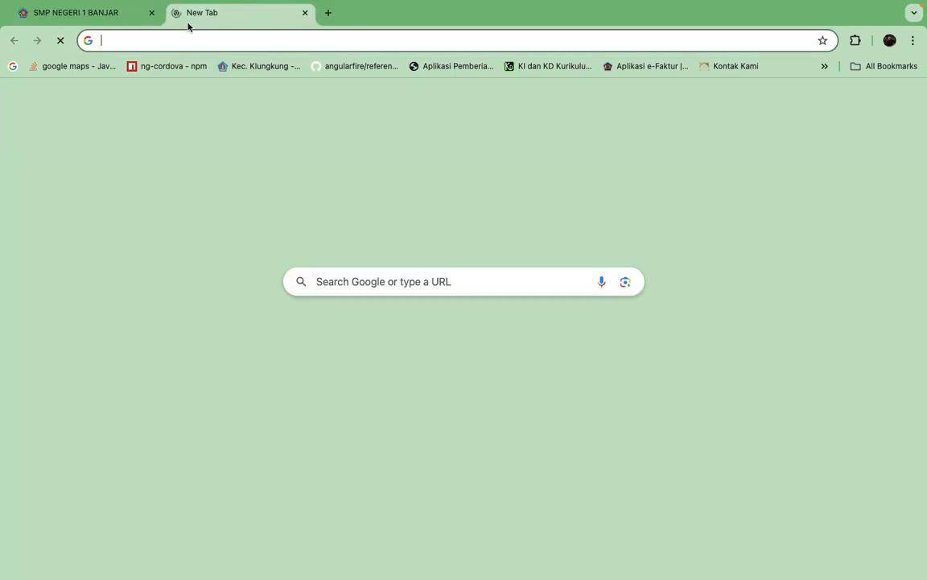
type("maps")
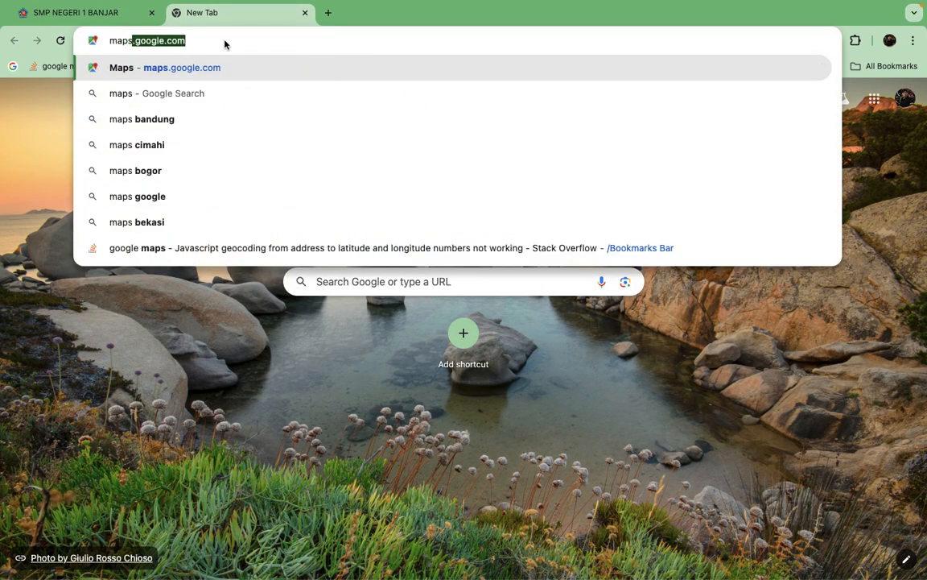
key("Return")
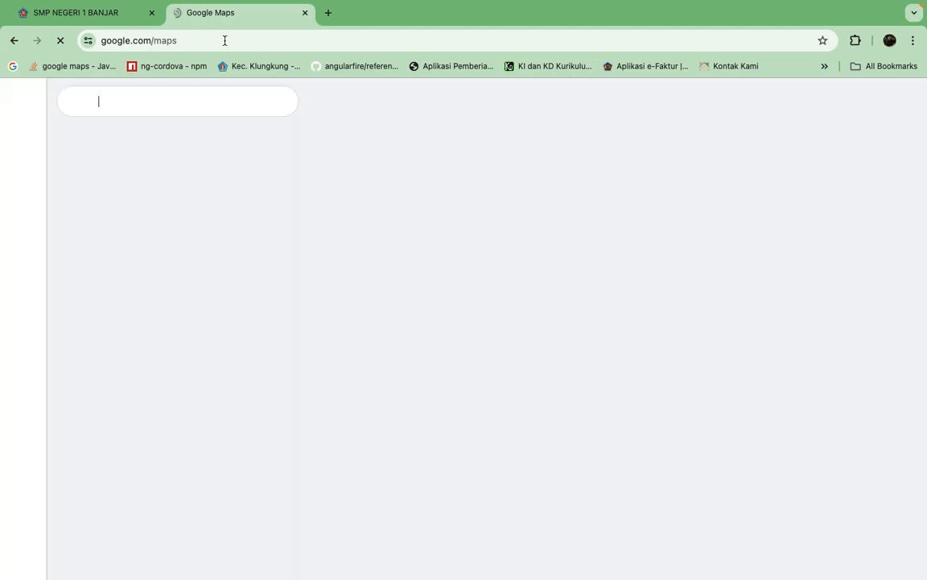
left_click(155, 103)
type("smpn n 1 banda")
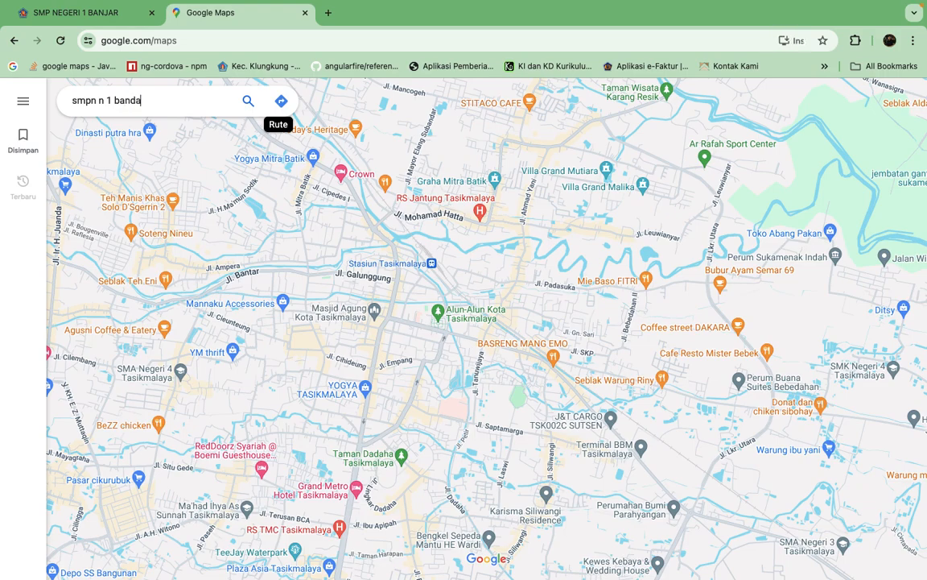
key("BackSpace")
key("BackSpace")
type("jar")
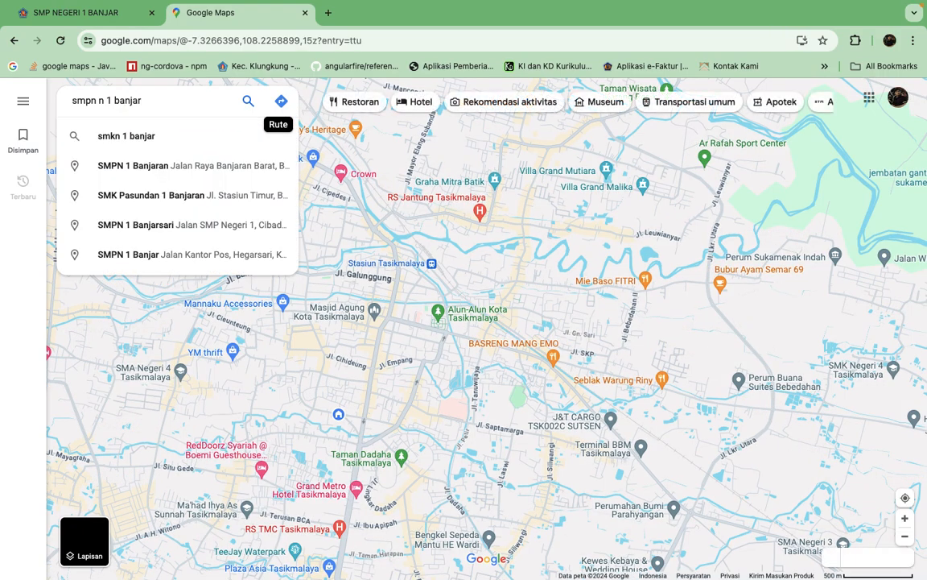
key("Return")
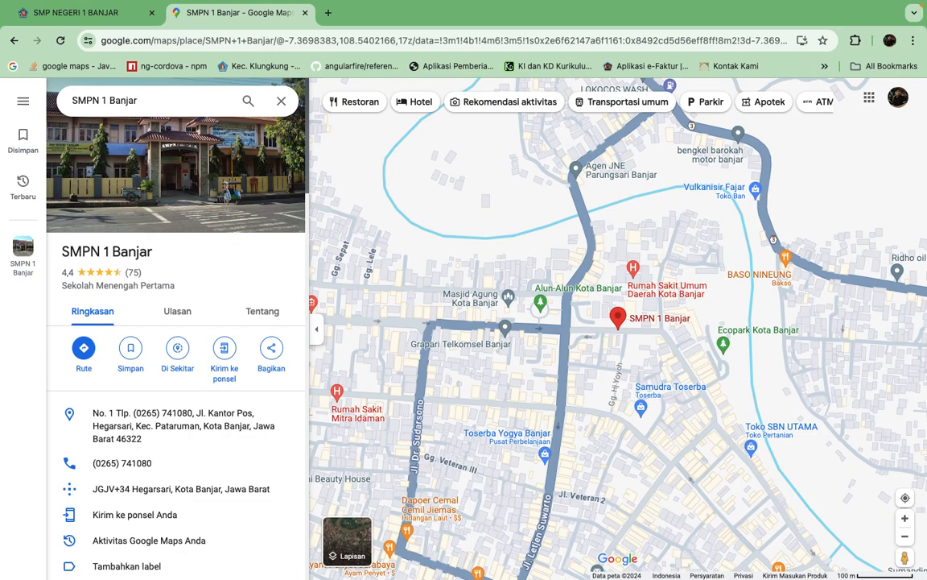
Refine the map search to "SMPN 1 Banjar kab buleleng".
left_click(157, 104)
type("kab buleleng")
key("Return")
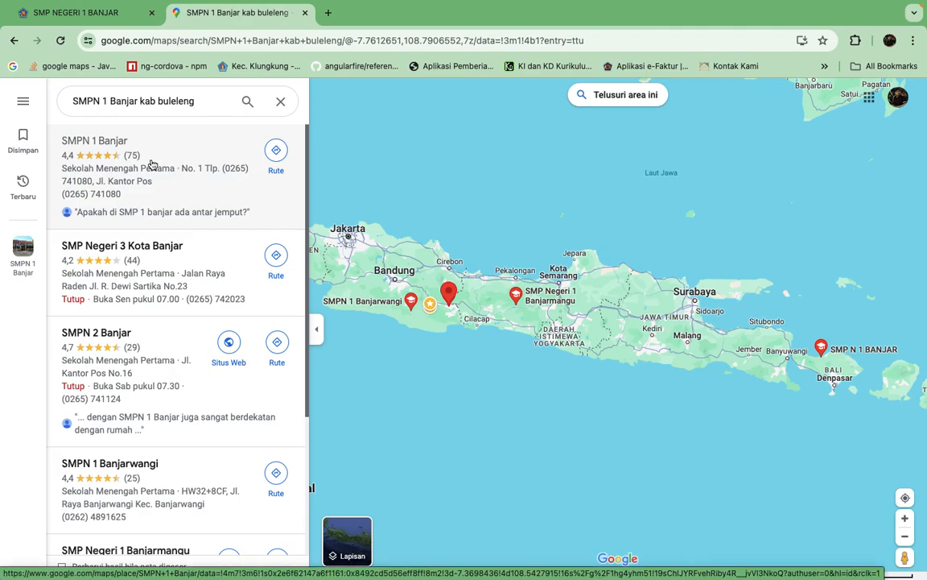
Inspect the details of the SMPN 1 Banjar and SMP N 1 BANJAR search results and close the place card.
left_click(153, 164)
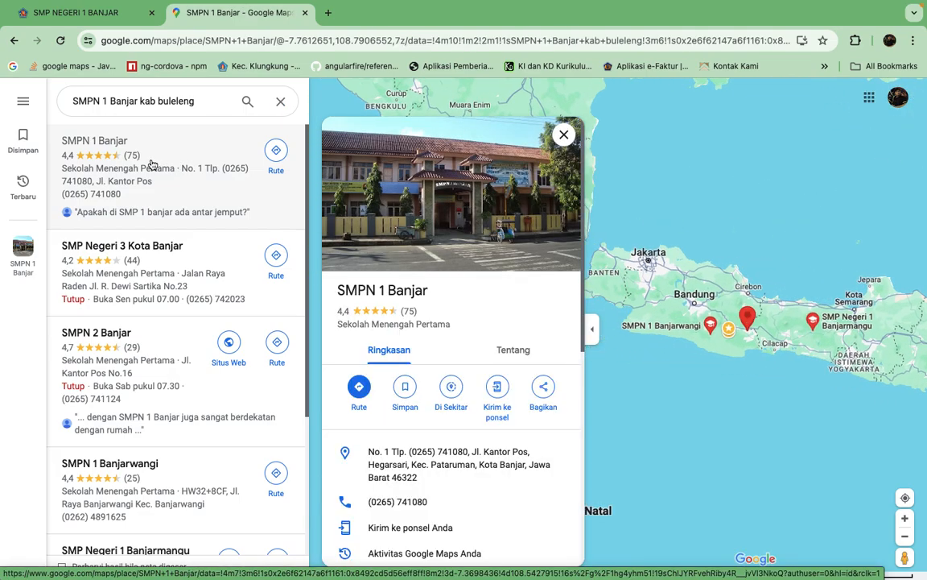
scroll(176, 385, "down", 3)
scroll(175, 387, "down", 2)
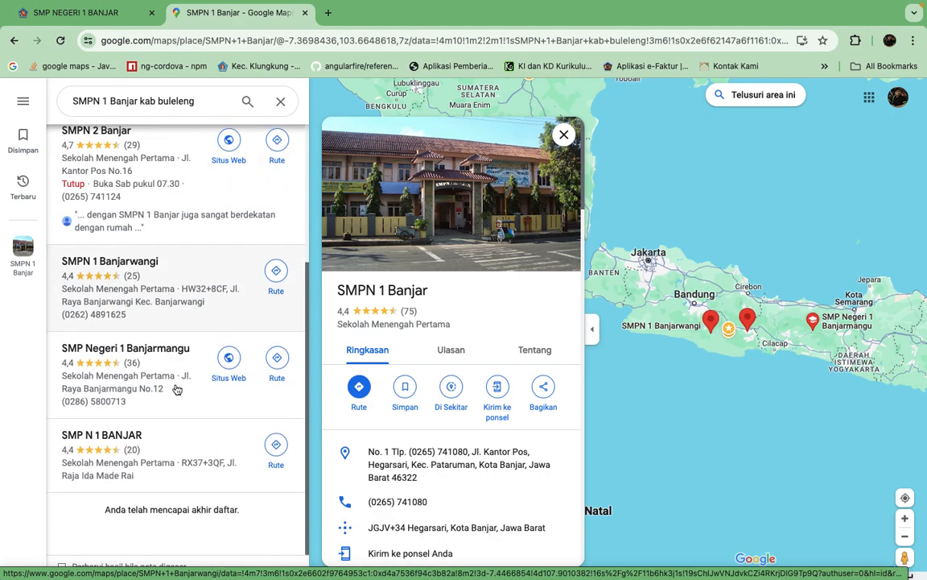
left_click(132, 443)
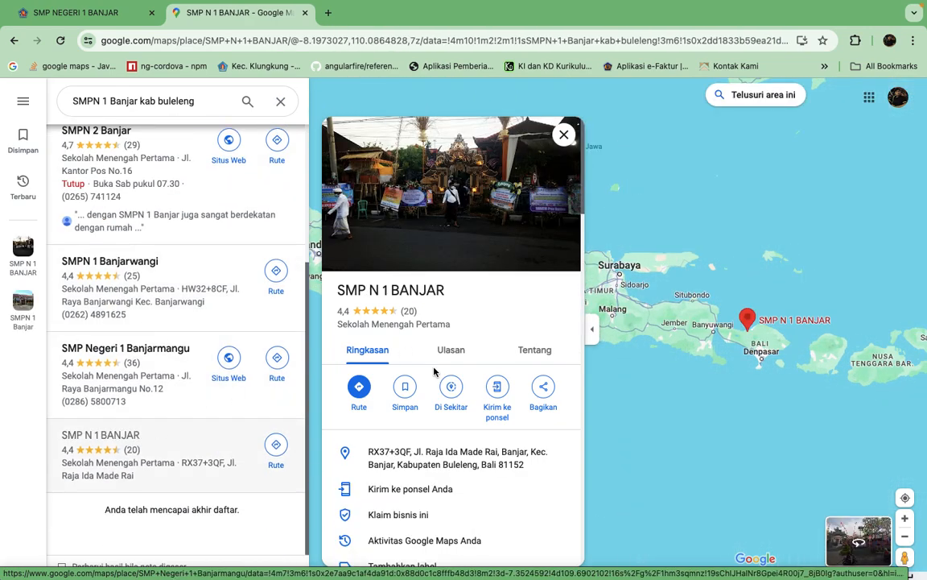
left_click(565, 135)
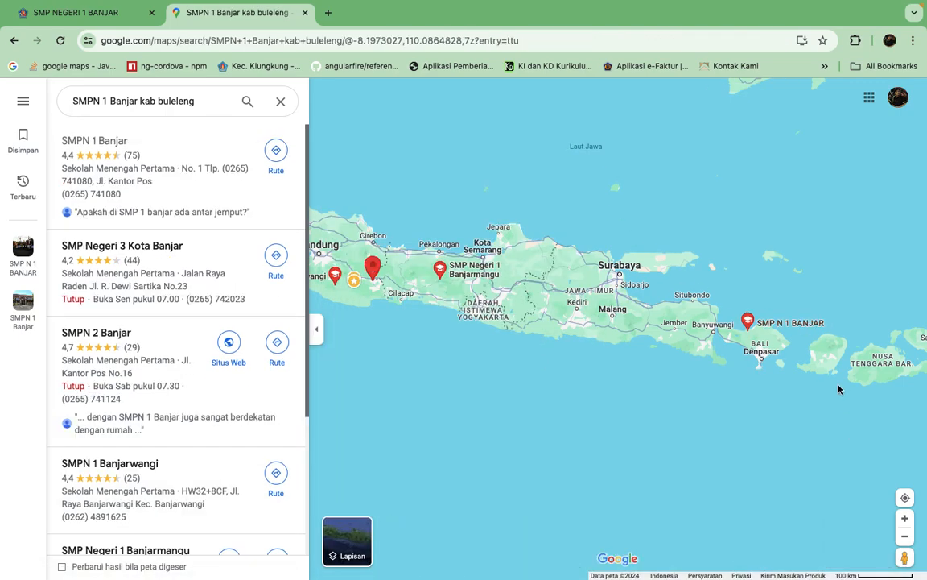
Check the SMP N 1 BANJAR result against its marker on Bali and dismiss its details.
scroll(797, 346, "up", 5)
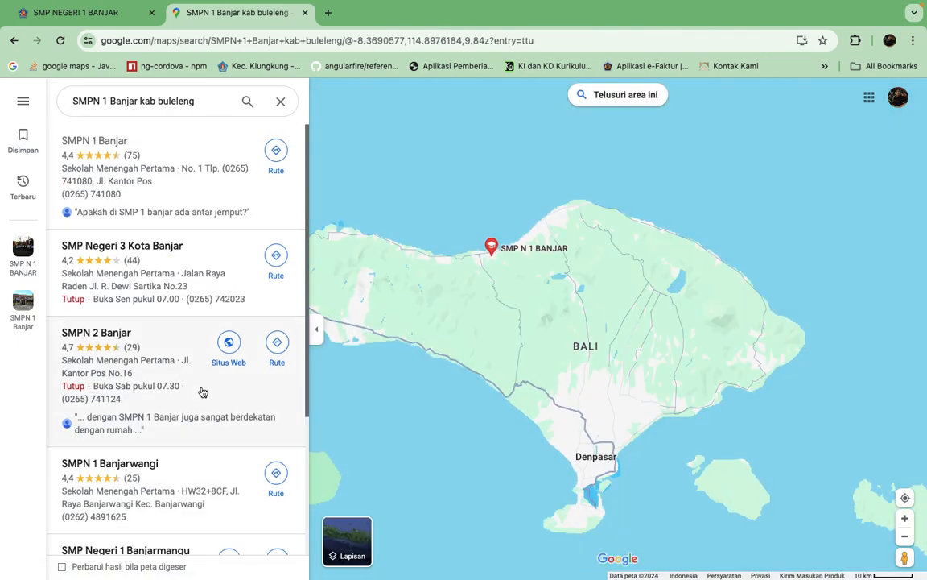
scroll(180, 500, "down", 3)
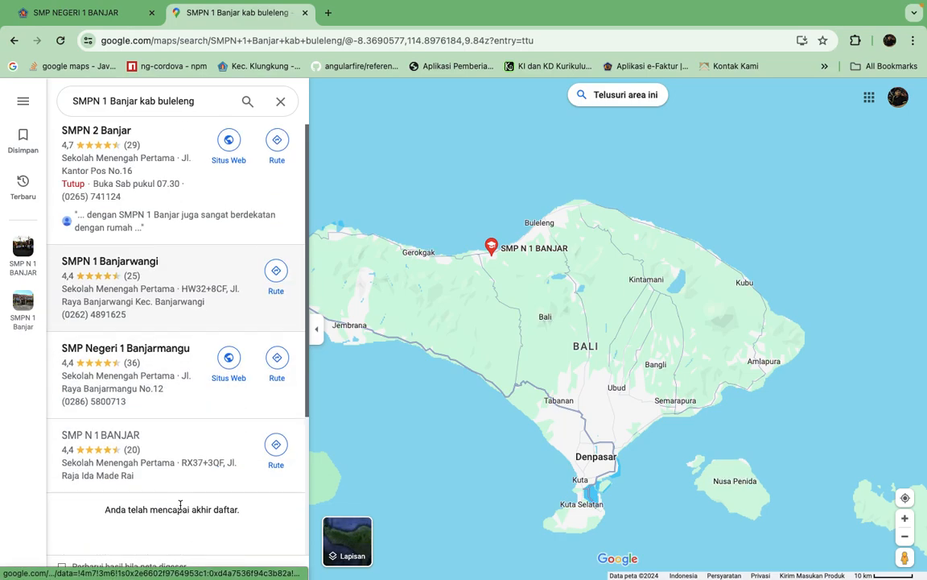
left_click(155, 455)
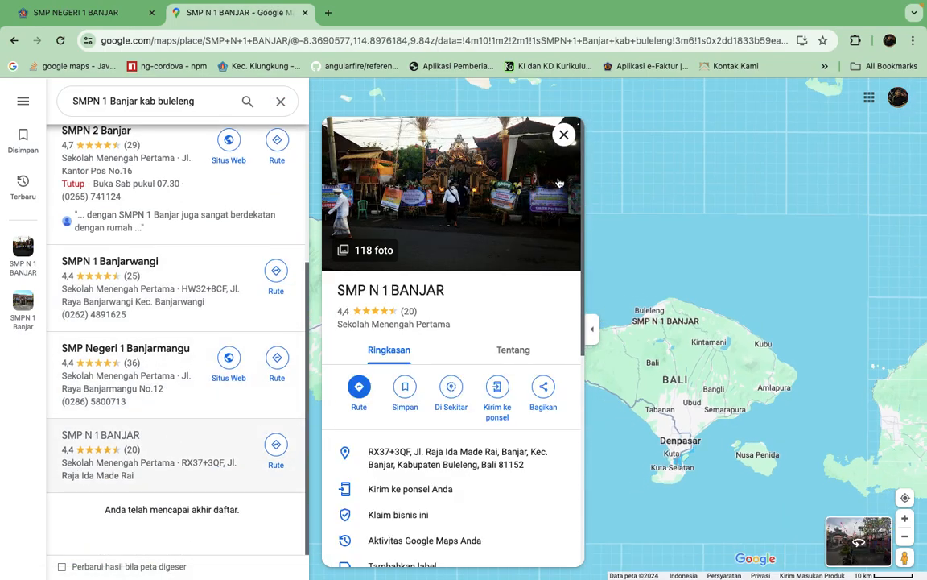
left_click(564, 134)
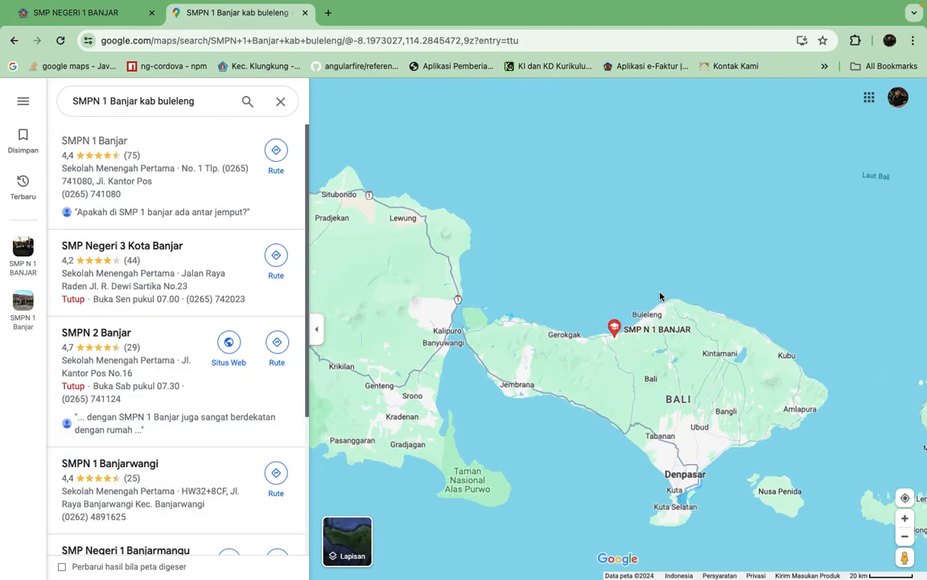
Locate the SMP N 1 BANJAR marker on Bali's north coast and copy its coordinates to the clipboard.
scroll(660, 296, "up", 5)
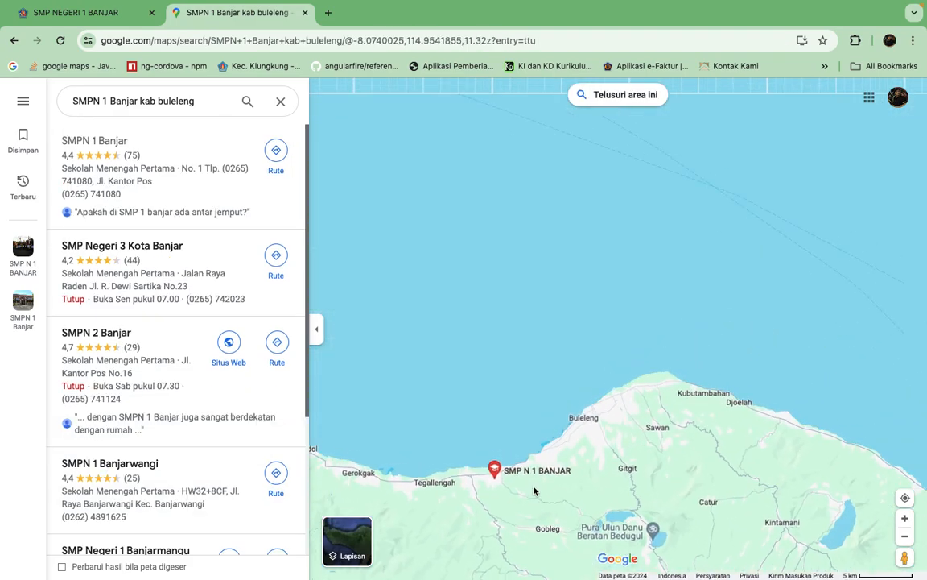
left_click_drag(532, 492, 559, 385)
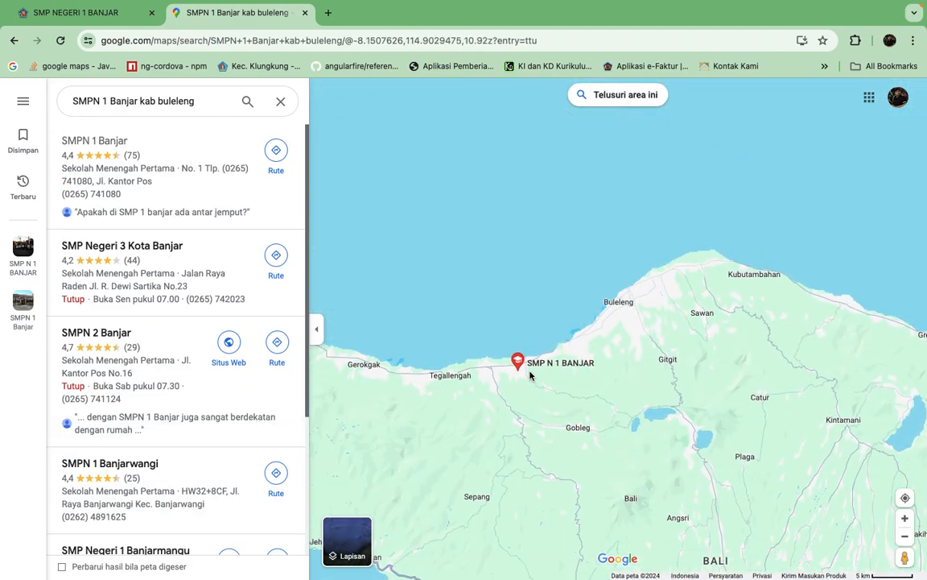
scroll(532, 376, "up", 4)
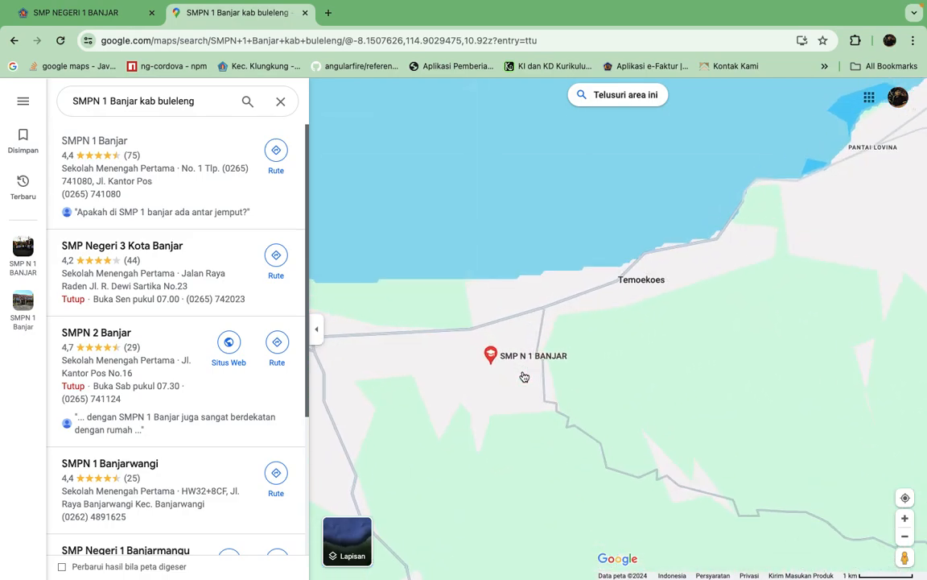
scroll(524, 376, "up", 5)
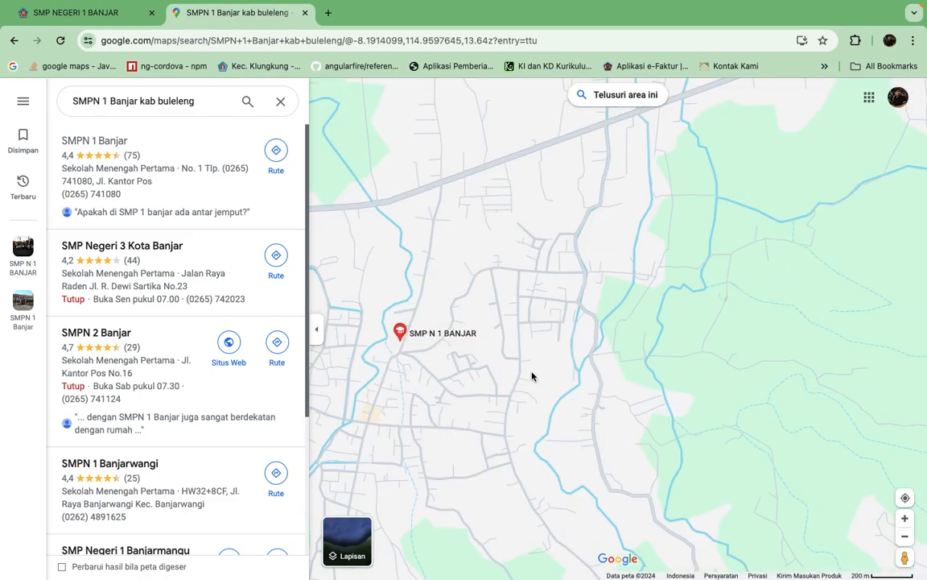
left_click_drag(426, 352, 565, 356)
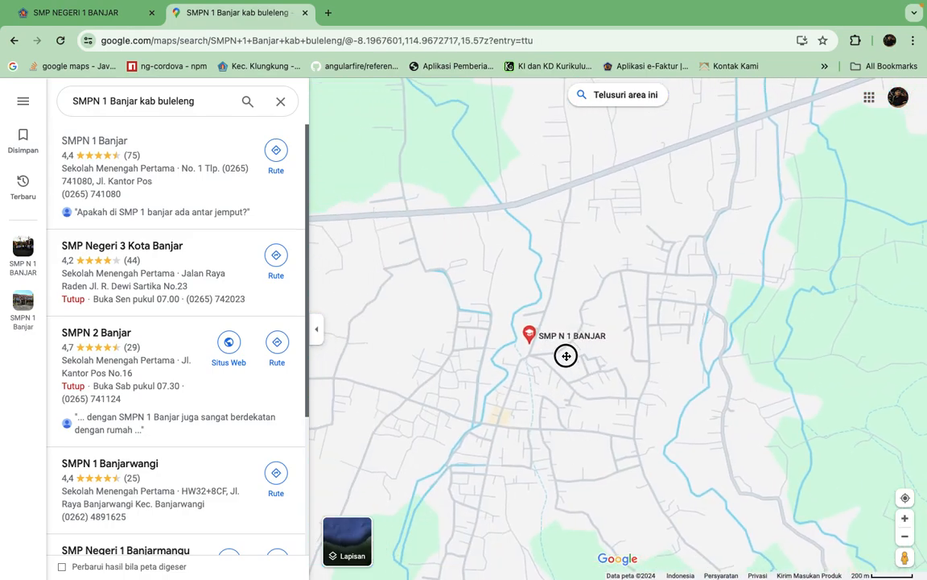
right_click(531, 335)
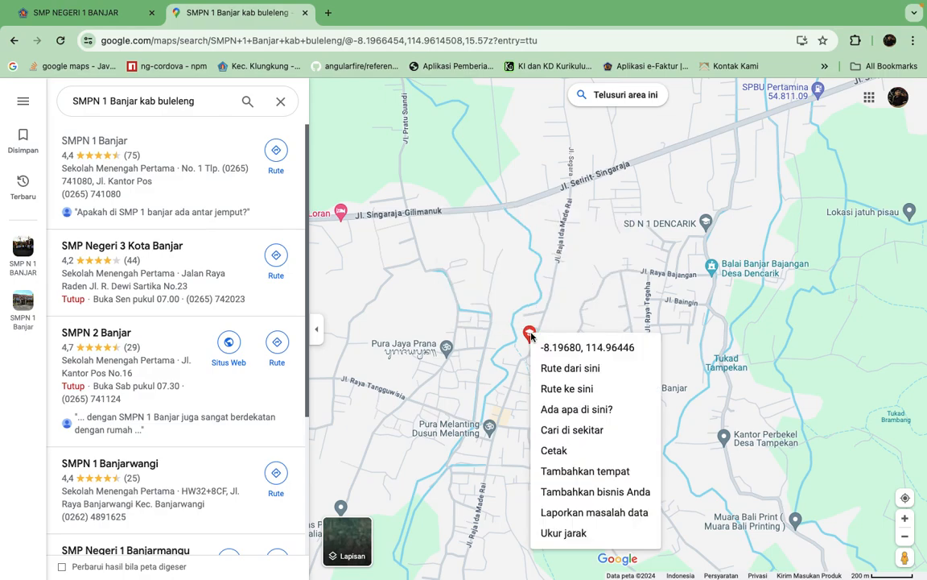
left_click(572, 348)
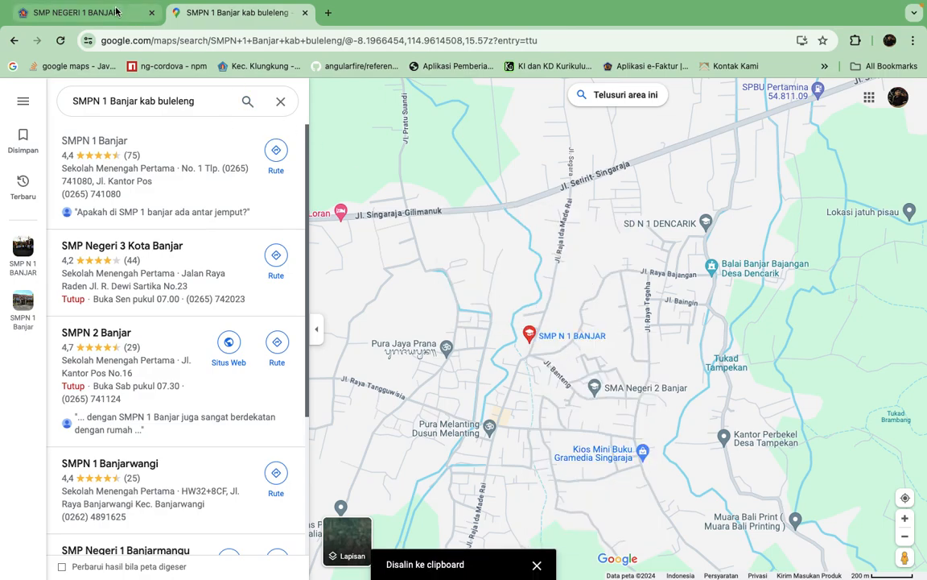
Return to the SMP NEGERI 1 BANJAR data form, review its coordinate, phone and Kepsek fields, and save the school data.
left_click(100, 14)
left_click(419, 311)
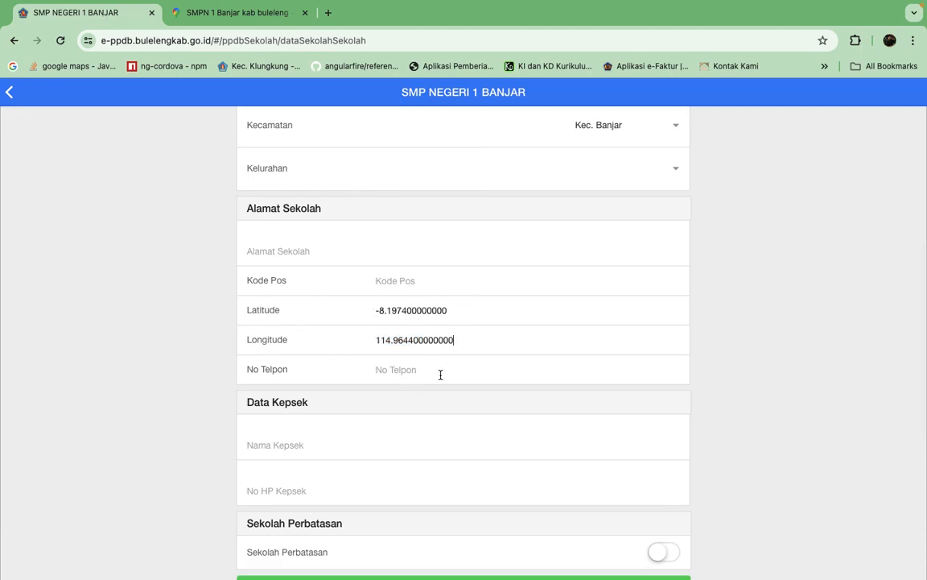
scroll(452, 377, "down", 1)
left_click(391, 331)
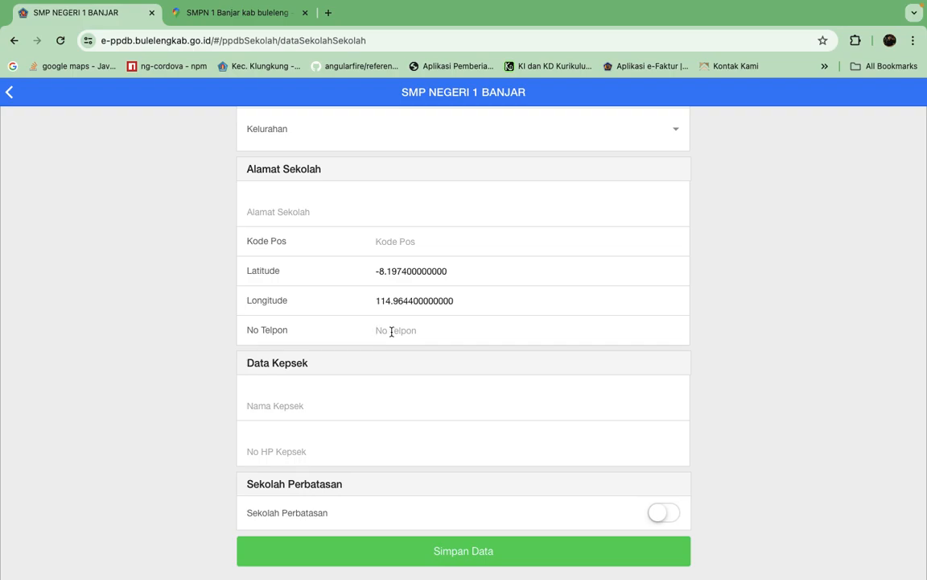
left_click(296, 405)
left_click(471, 553)
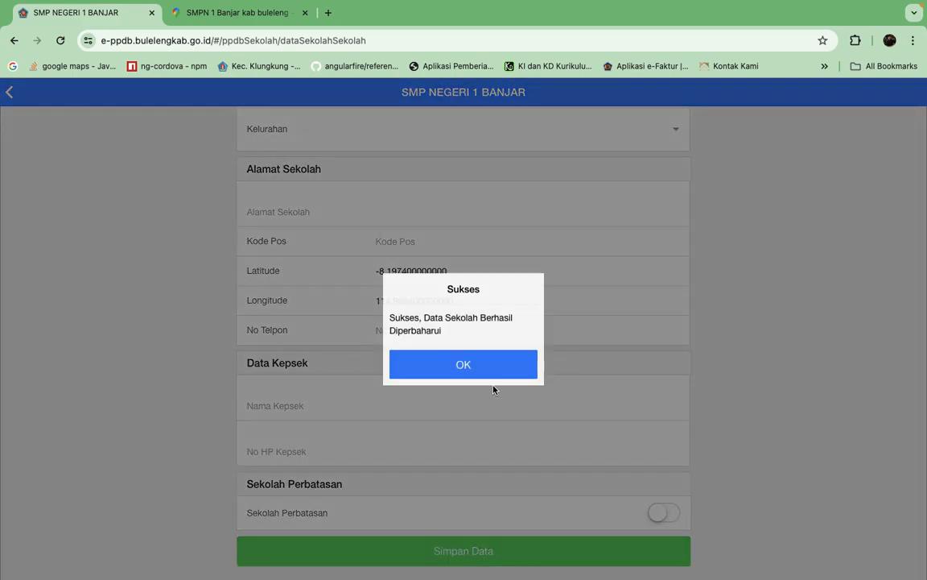
left_click(481, 373)
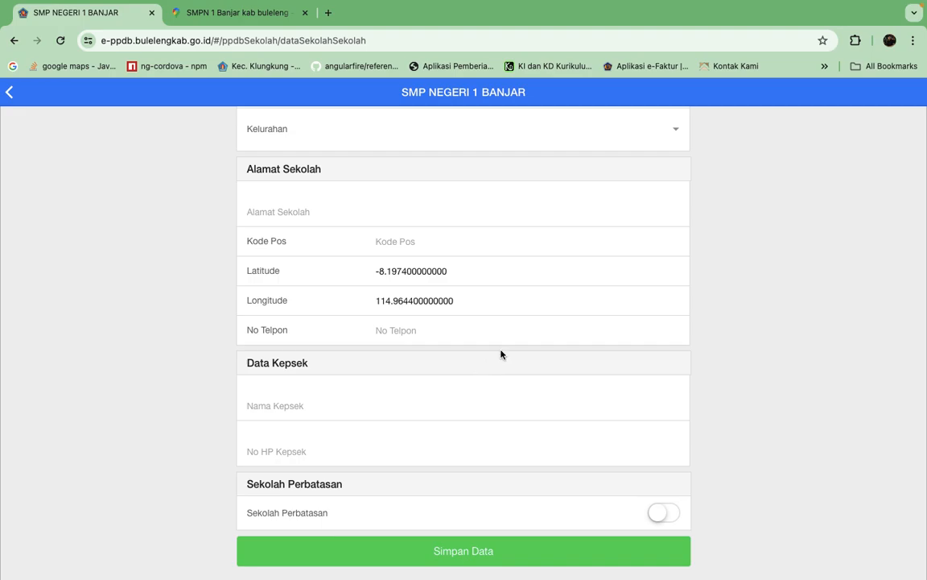
Check the Latitude and Longitude fields in the school data form and return to the Beranda Sekolah dashboard.
scroll(636, 305, "up", 5)
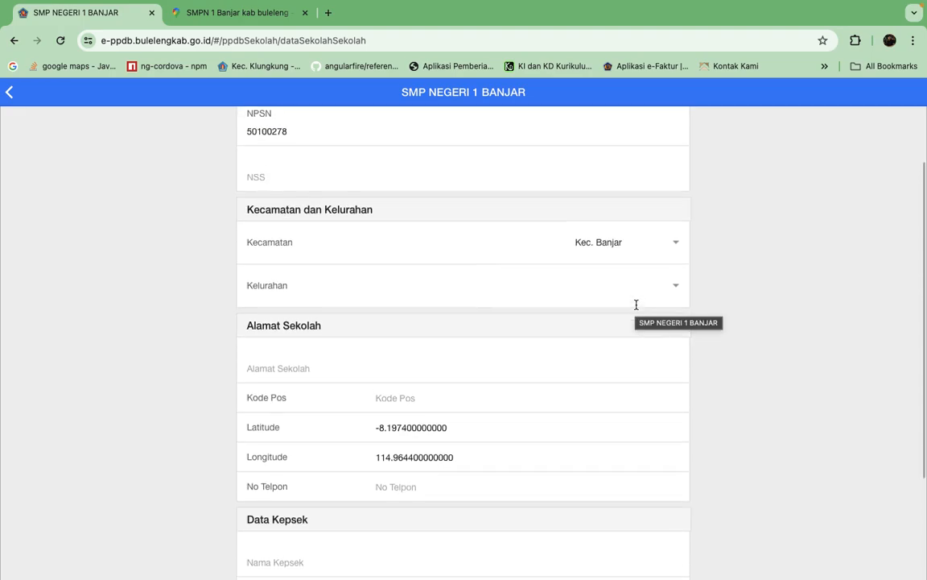
left_click(461, 431)
left_click(468, 466)
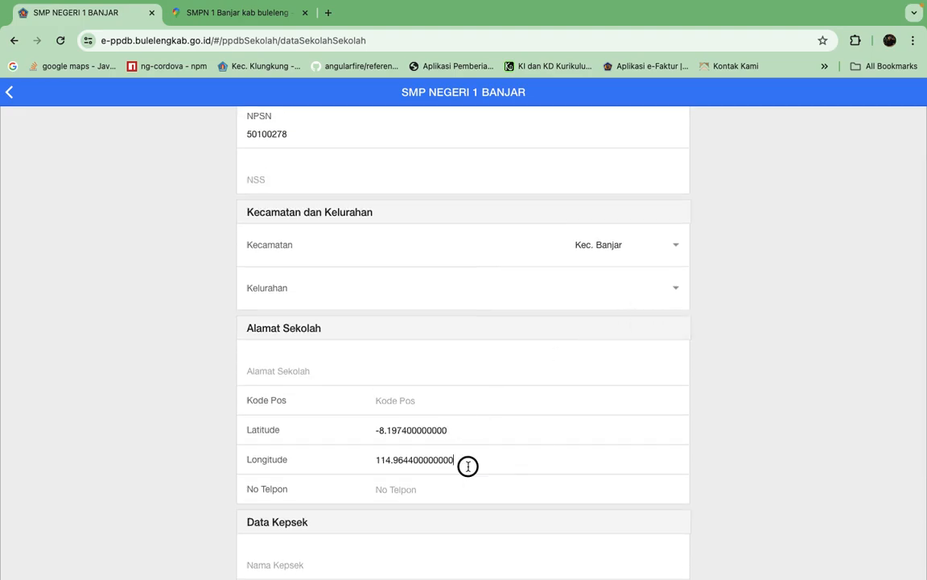
left_click(9, 94)
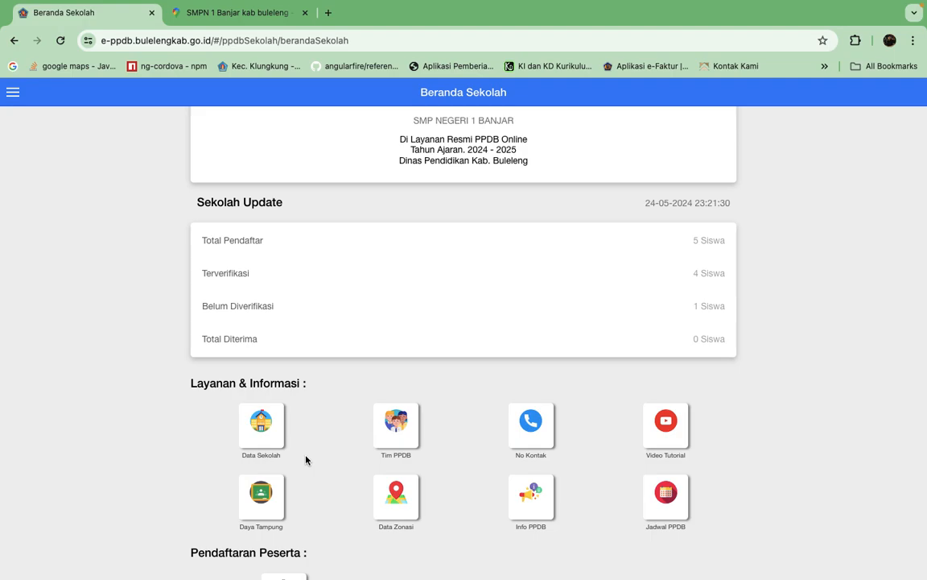
Start a new Tim PPDB member with Kecamatan Kec. Banjar, Jenjang SMP and school SMP NEGERI 1 BANJAR.
left_click(398, 435)
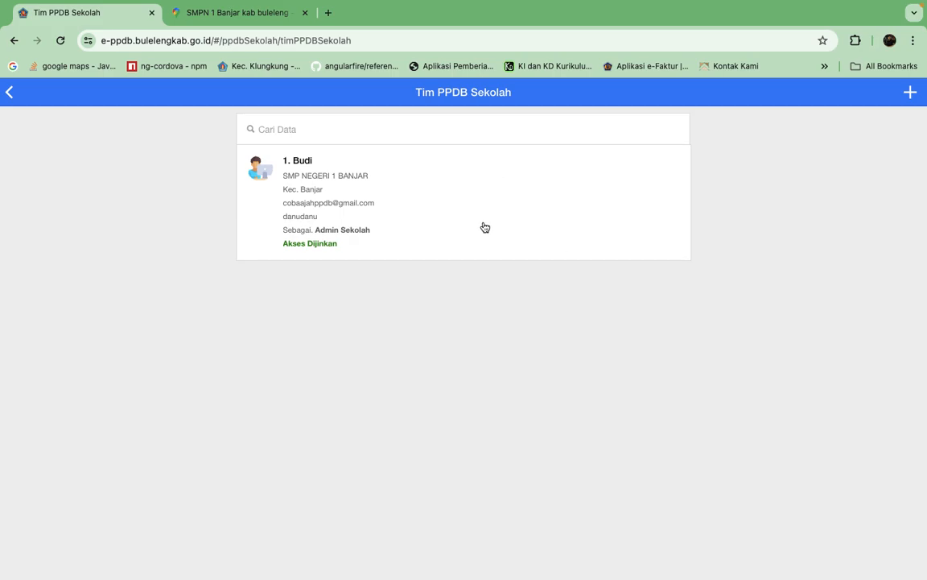
left_click(909, 92)
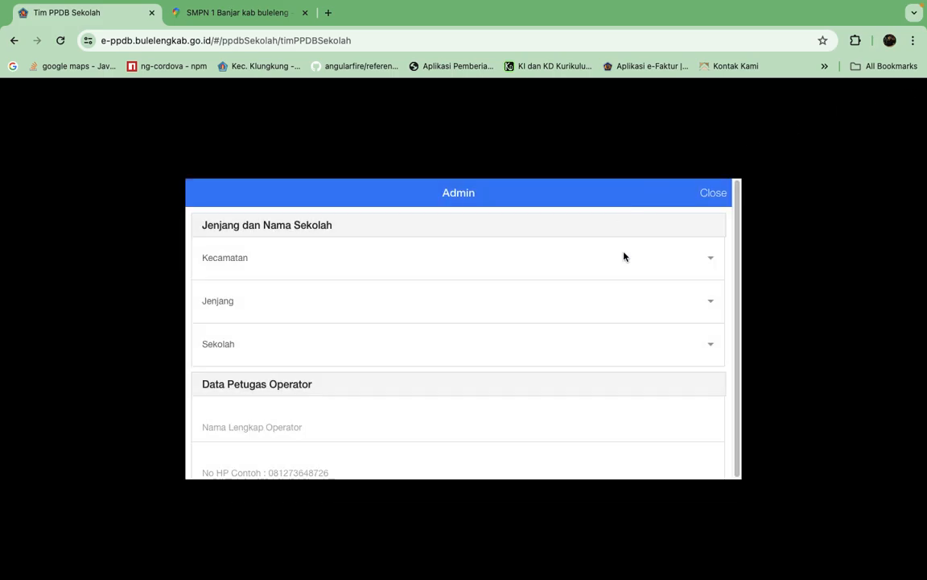
left_click(708, 258)
left_click(686, 276)
left_click(711, 304)
left_click(705, 318)
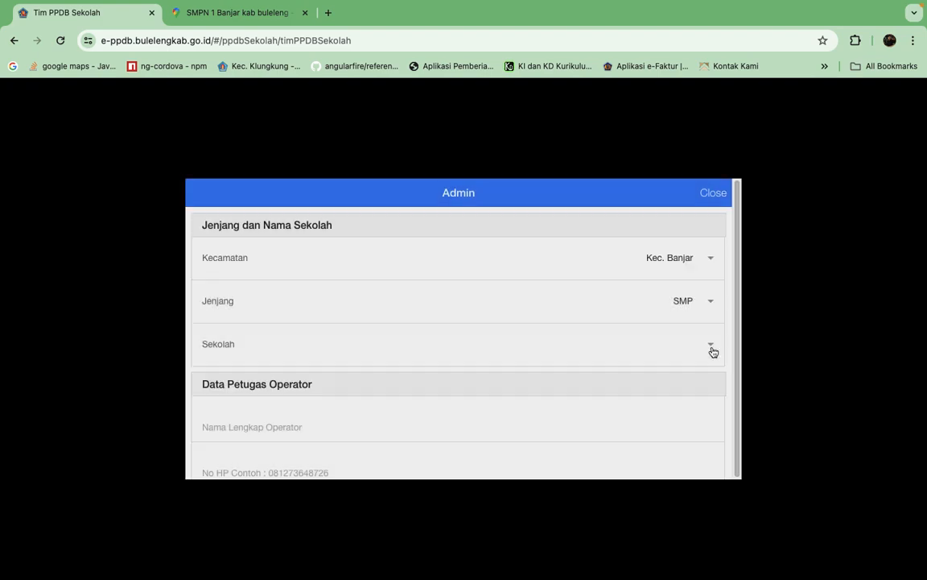
left_click(712, 348)
left_click(694, 361)
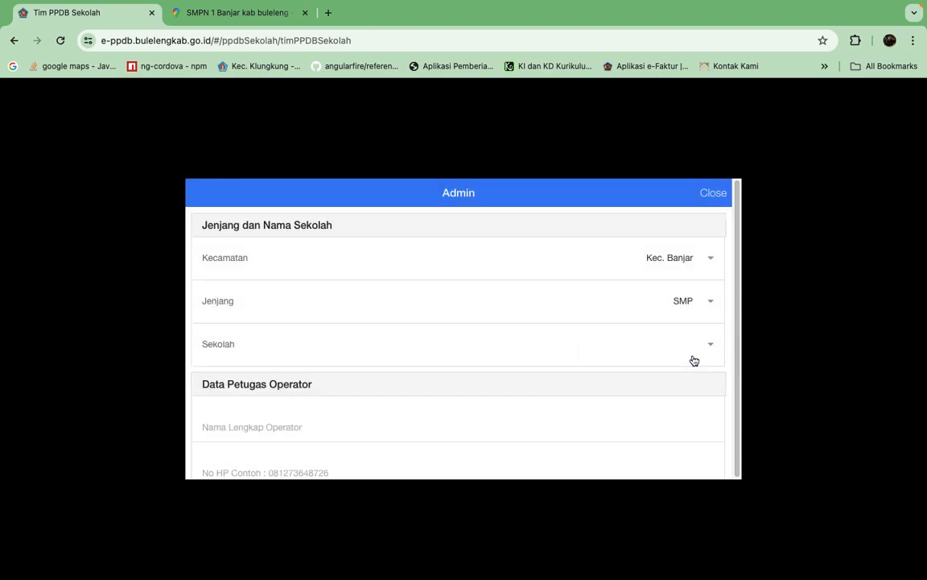
Enter the operator's full name in the Data Petugas Operator section.
scroll(460, 365, "down", 3)
left_click(360, 277)
type("Ujia")
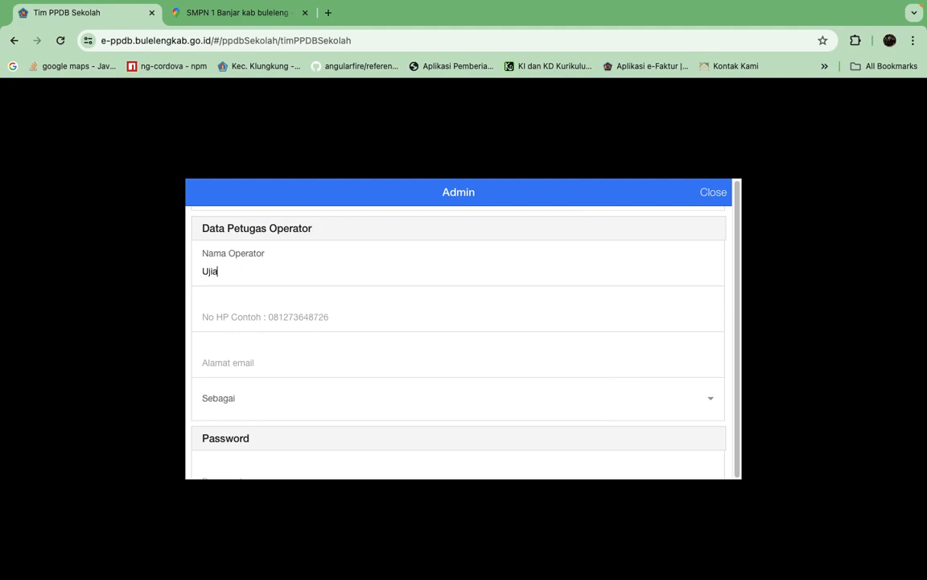
type("COb")
key("BackSpace")
key("BackSpace")
type("oba")
Fill in the operator's mobile phone number and e-mail address.
left_click(321, 317)
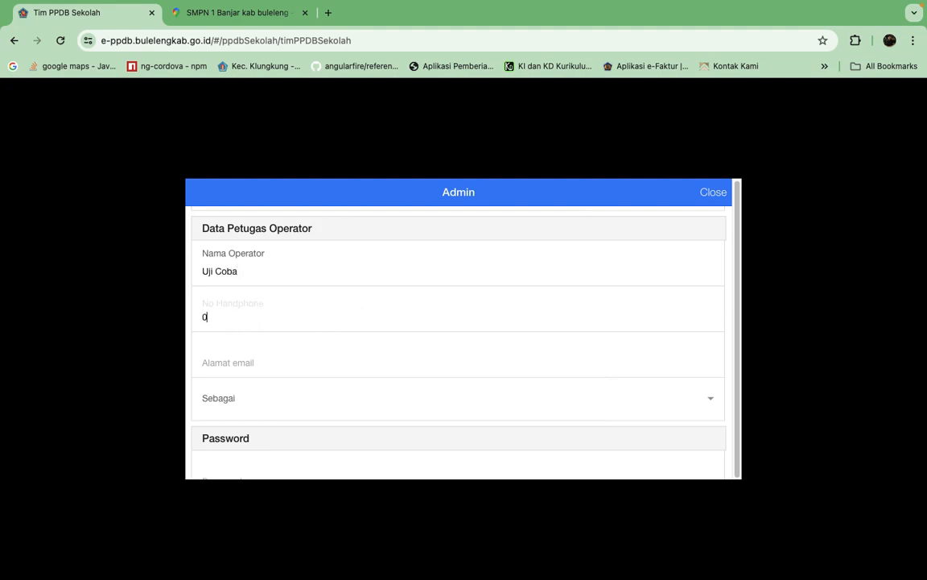
left_click(299, 357)
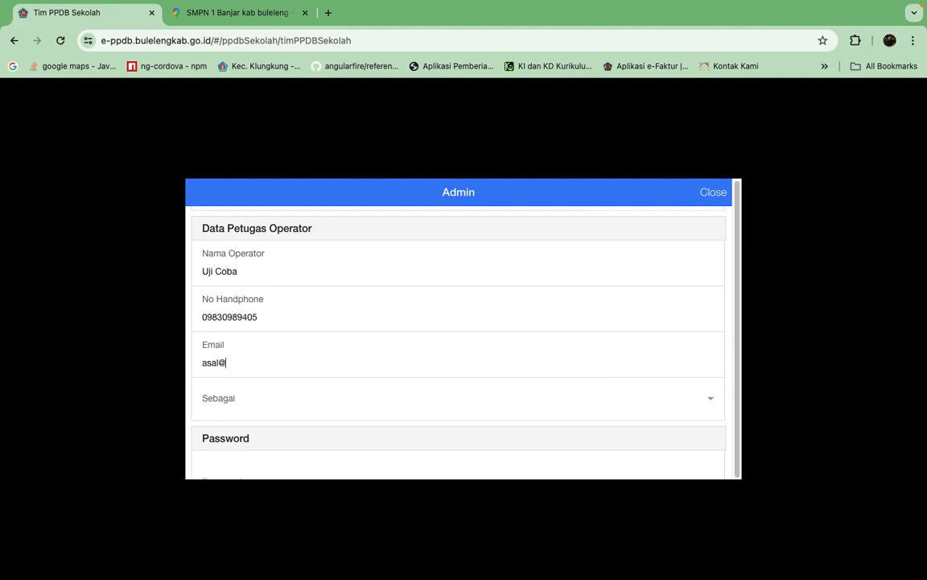
Set the operator's Sebagai role to Tim PPDB Sekolah.
scroll(523, 373, "down", 3)
left_click(714, 290)
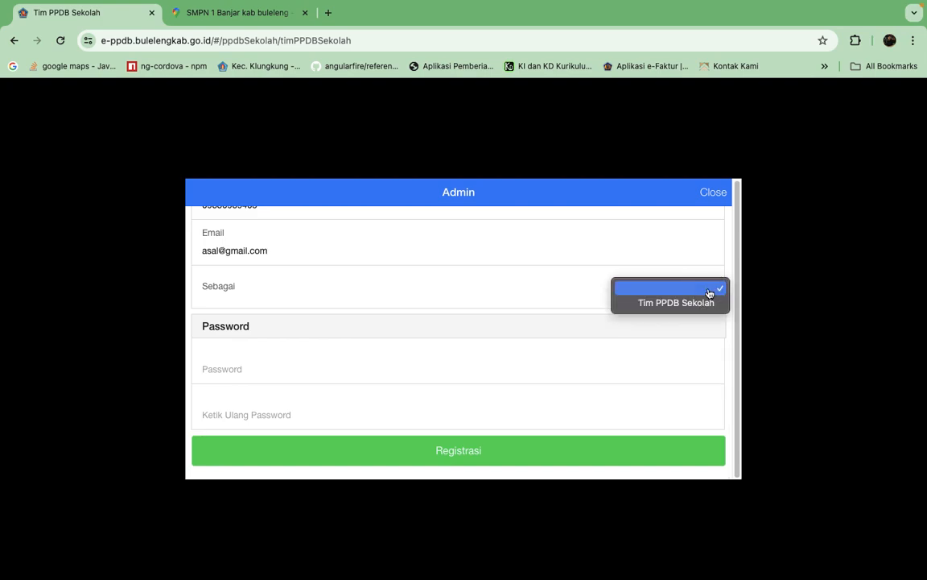
left_click(679, 304)
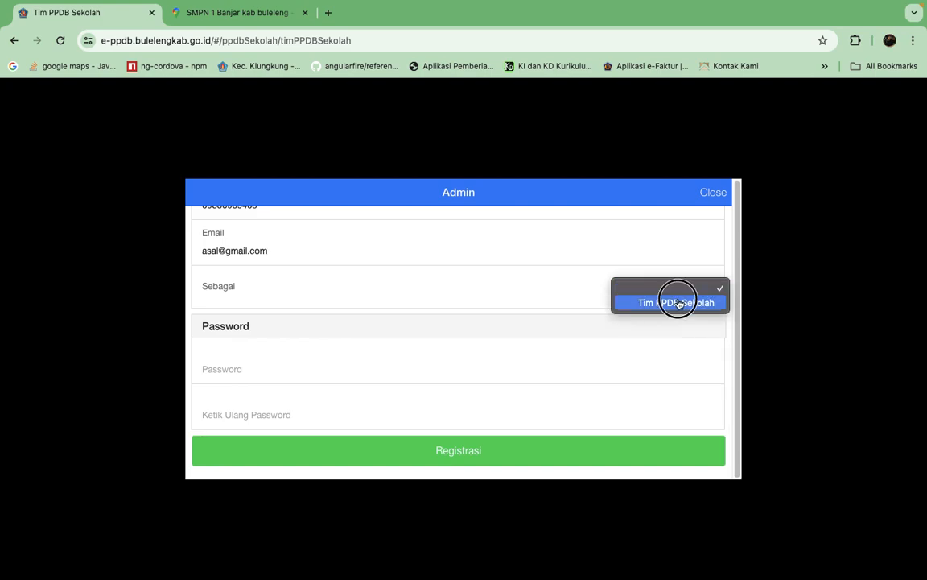
Enter and repeat the account password for the new operator and submit the registration.
left_click(384, 366)
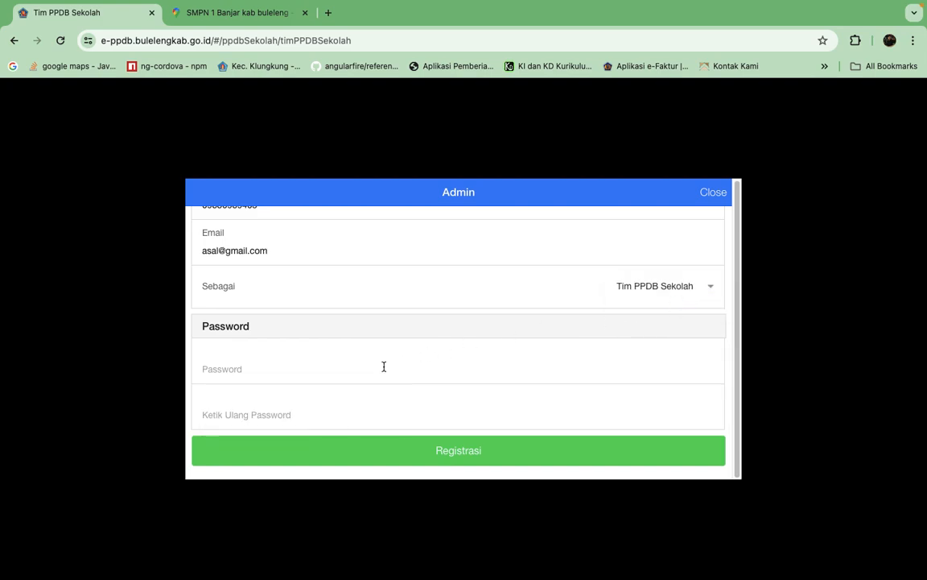
type("12345678")
left_click(361, 419)
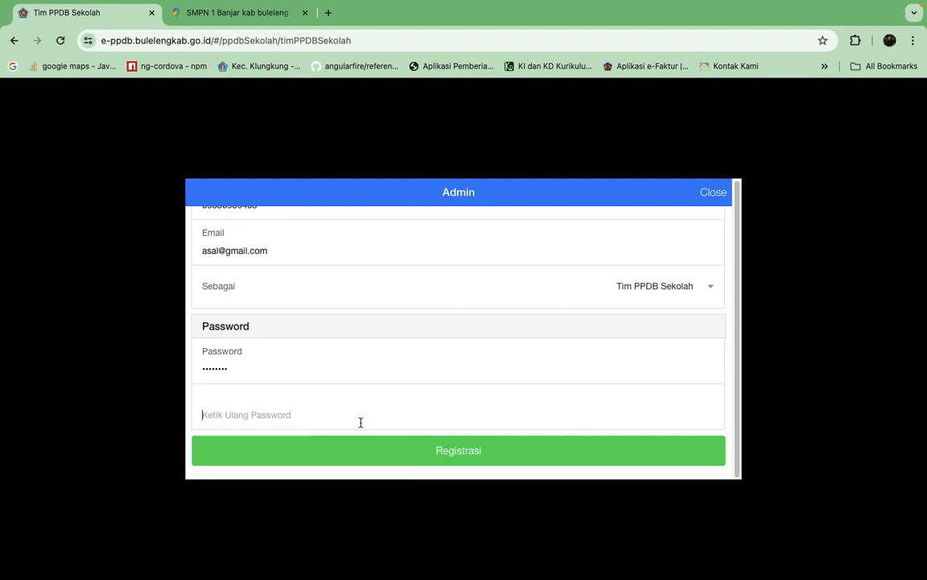
type("12345678")
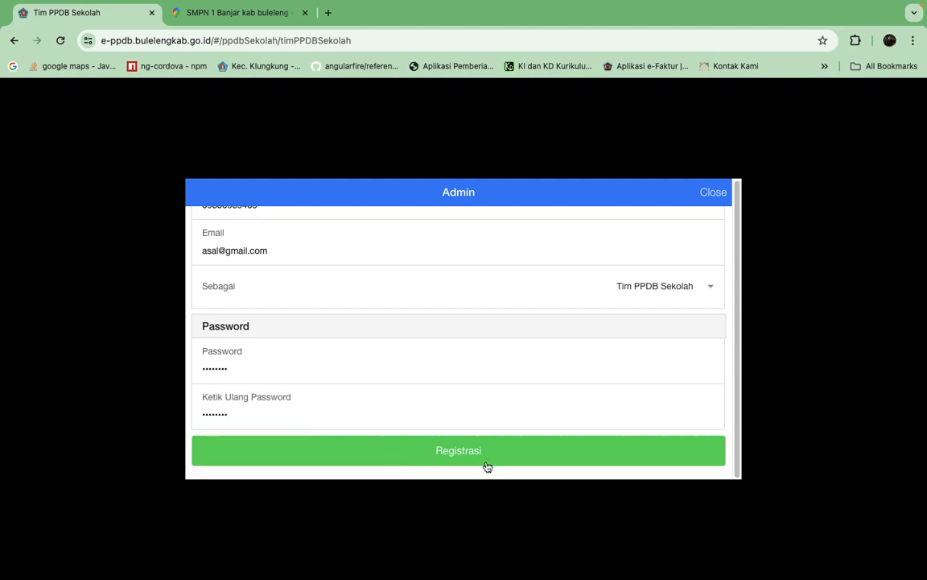
left_click(487, 465)
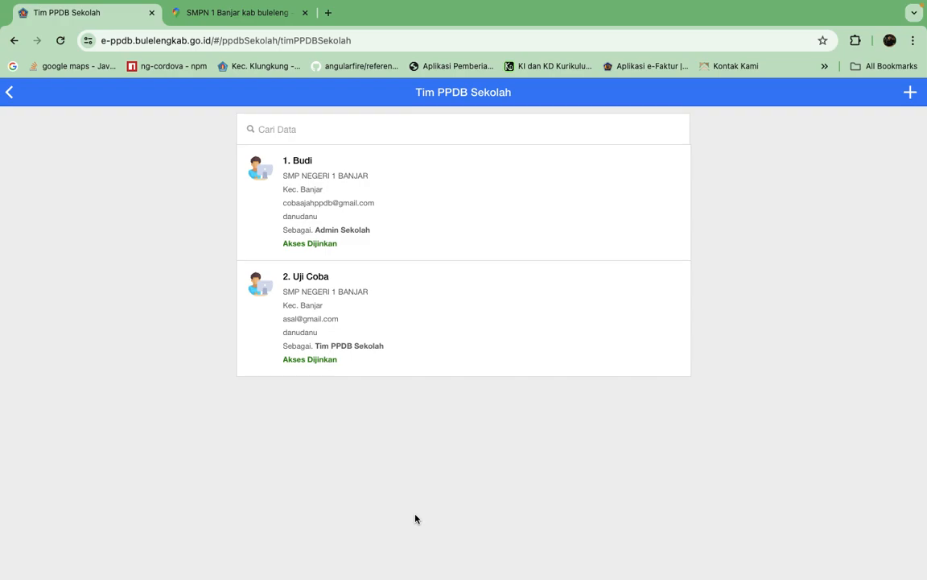
Close the second team member's access and allow it again.
left_click(485, 343)
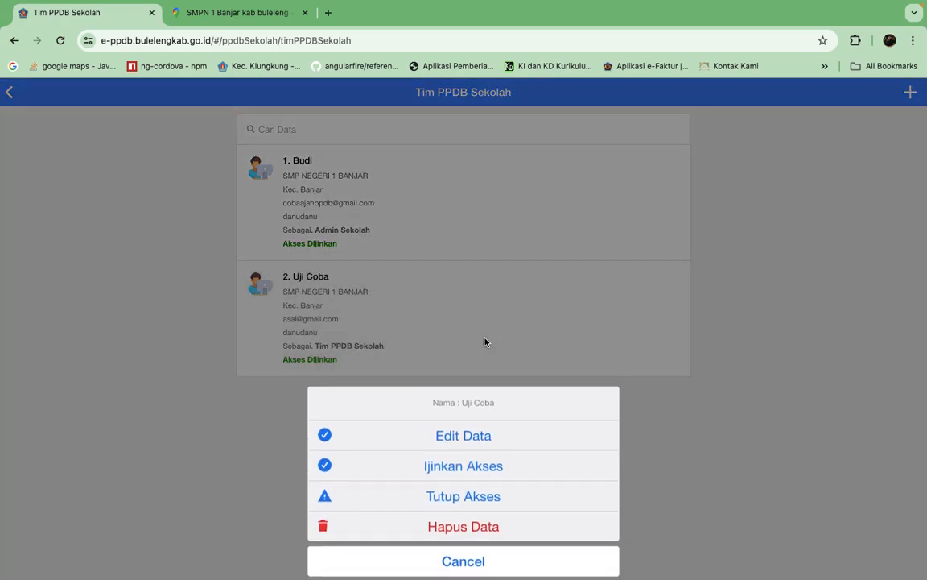
left_click(478, 499)
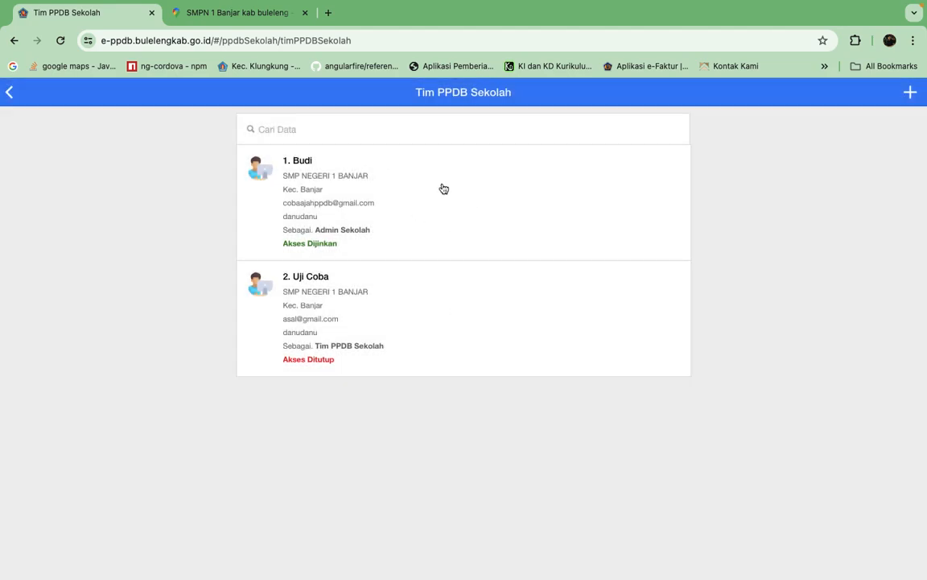
left_click(498, 336)
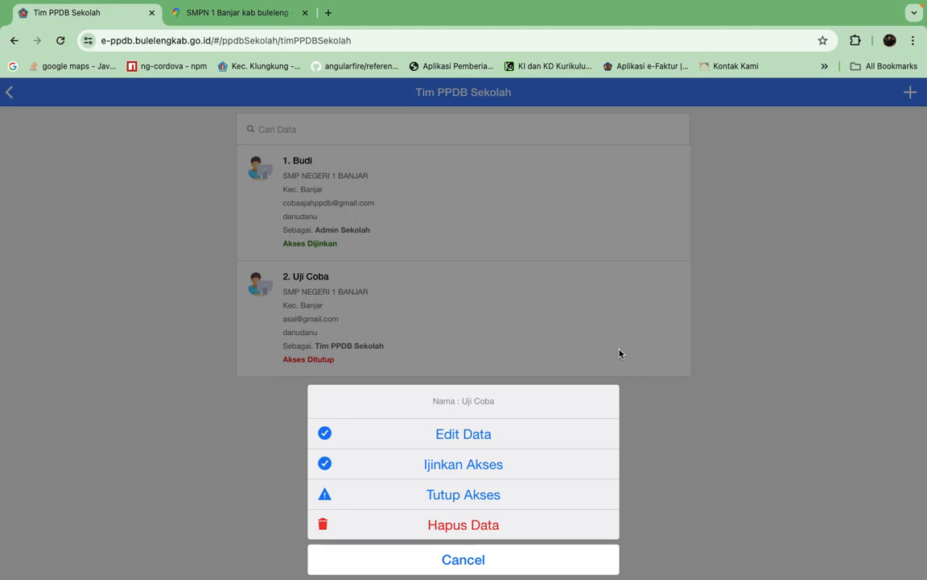
left_click(464, 493)
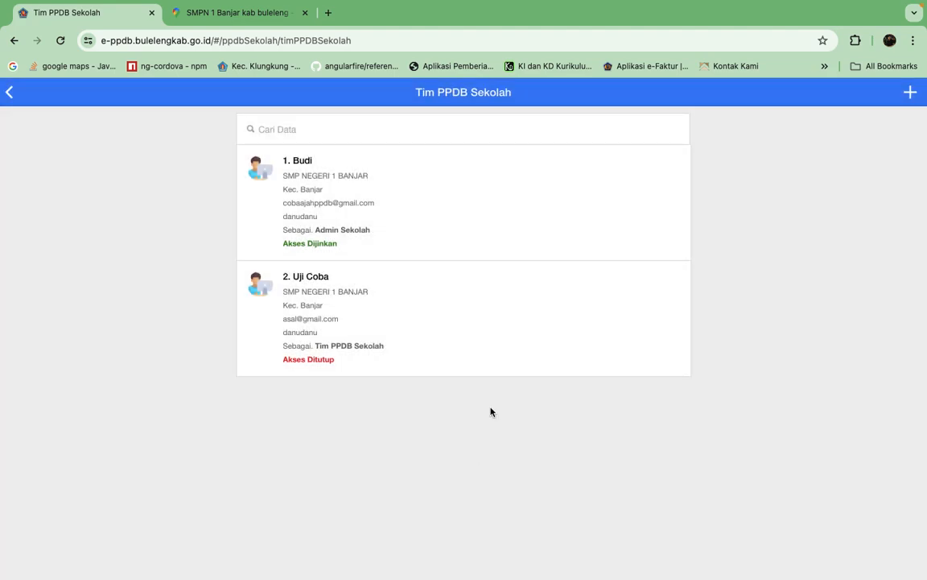
left_click(519, 350)
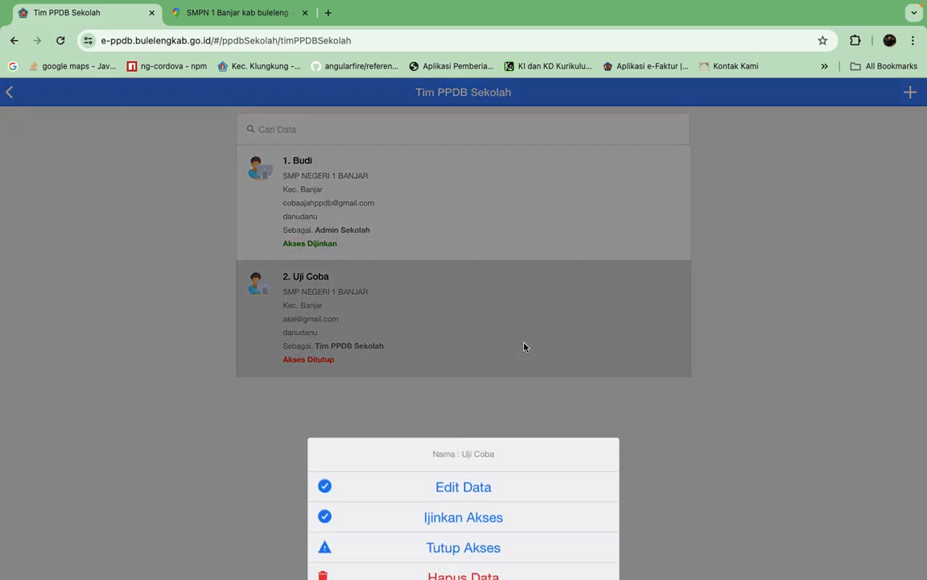
left_click(481, 465)
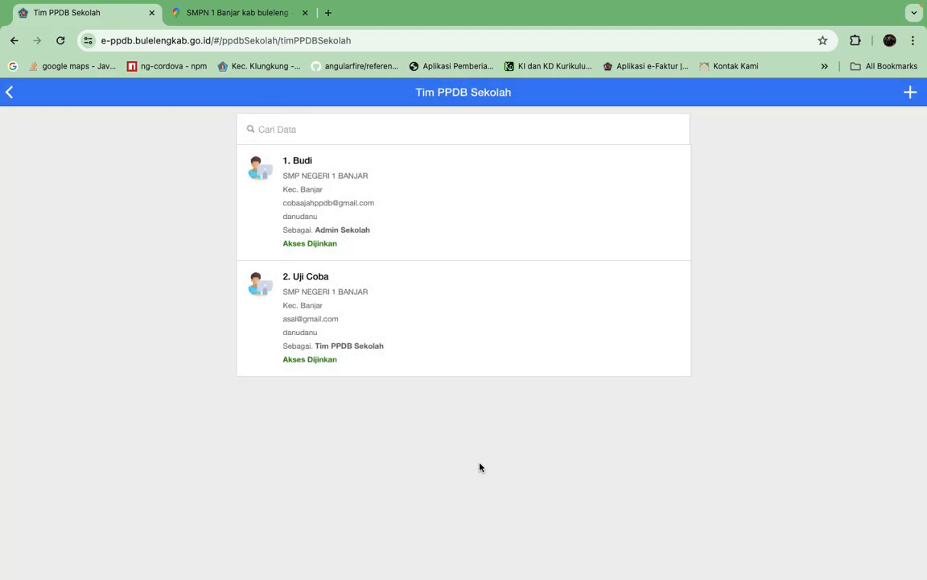
Review the actions available for the second team member, dismiss them and return to the school dashboard.
left_click(518, 316)
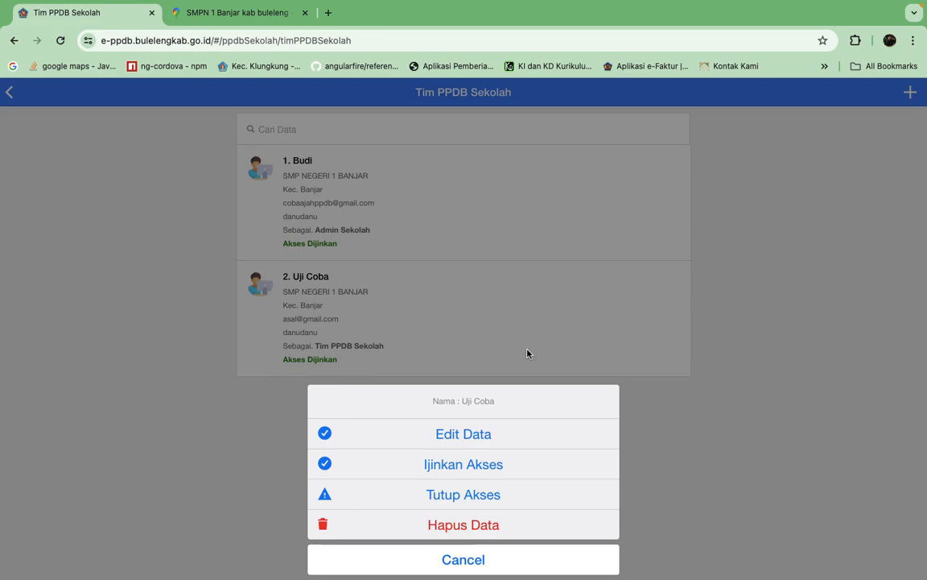
left_click(481, 317)
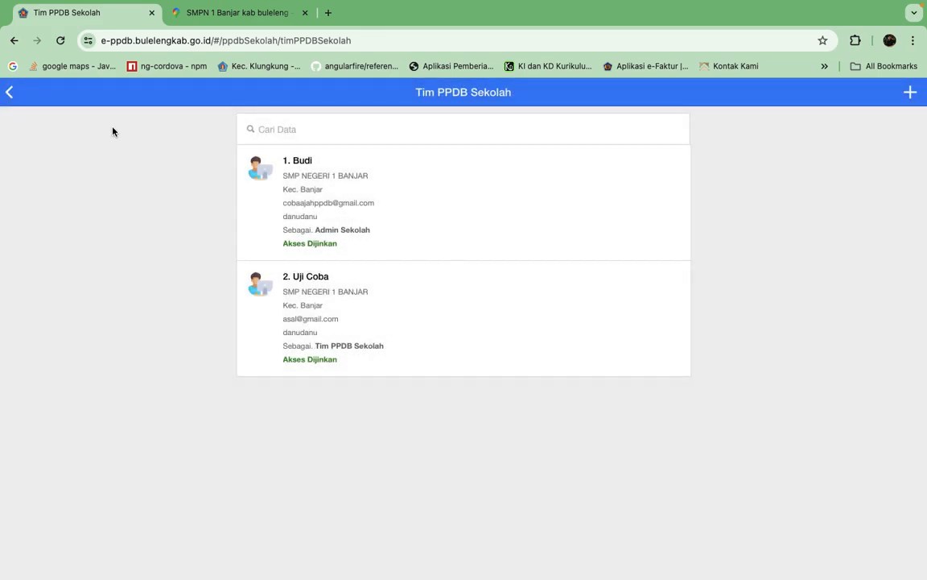
left_click(10, 94)
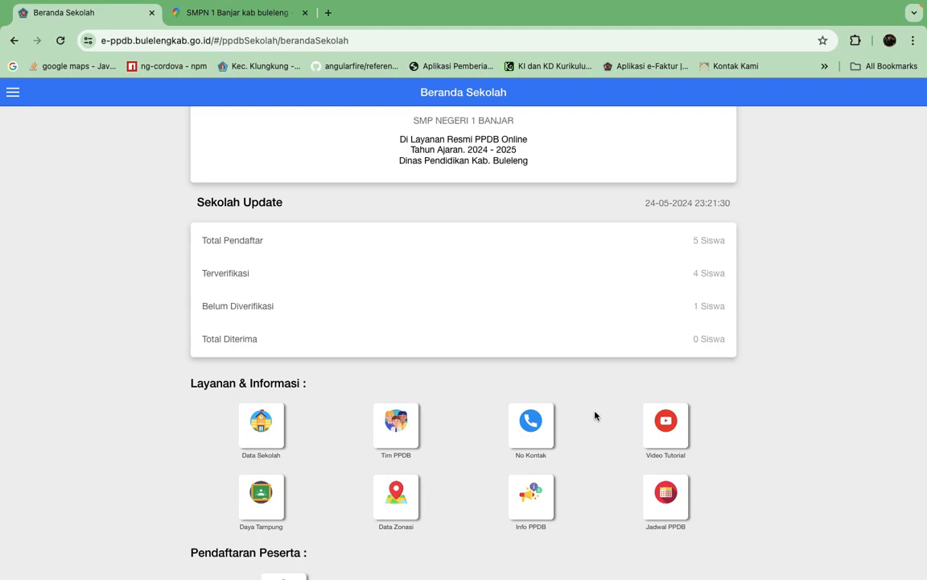
View the No Kontak list of PPDB team contacts and return to the school dashboard.
scroll(596, 419, "down", 5)
scroll(596, 425, "up", 1)
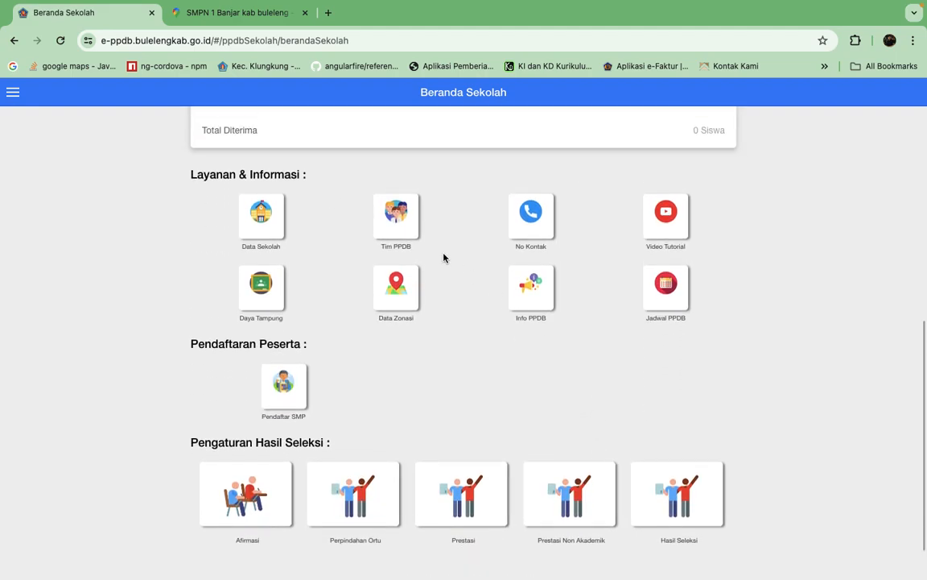
left_click(541, 233)
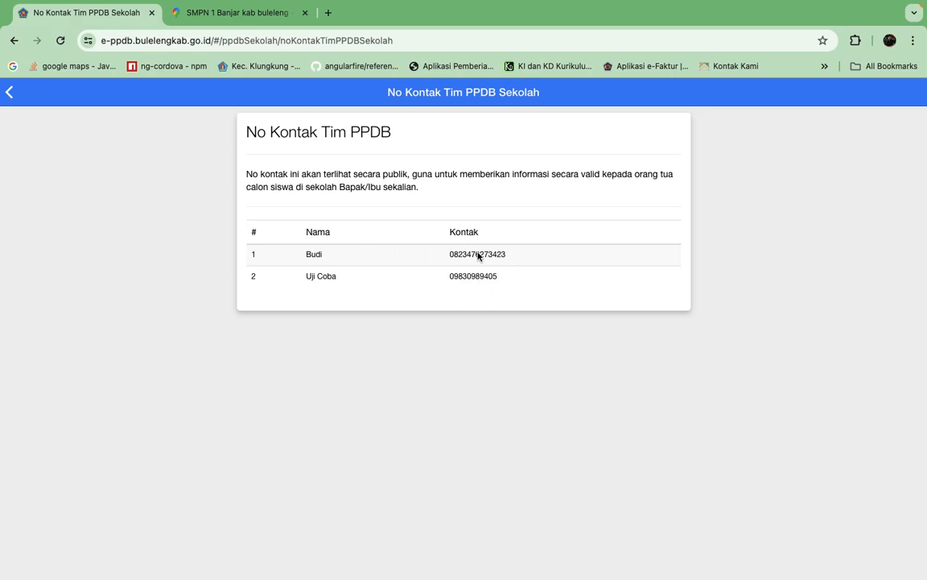
left_click(10, 92)
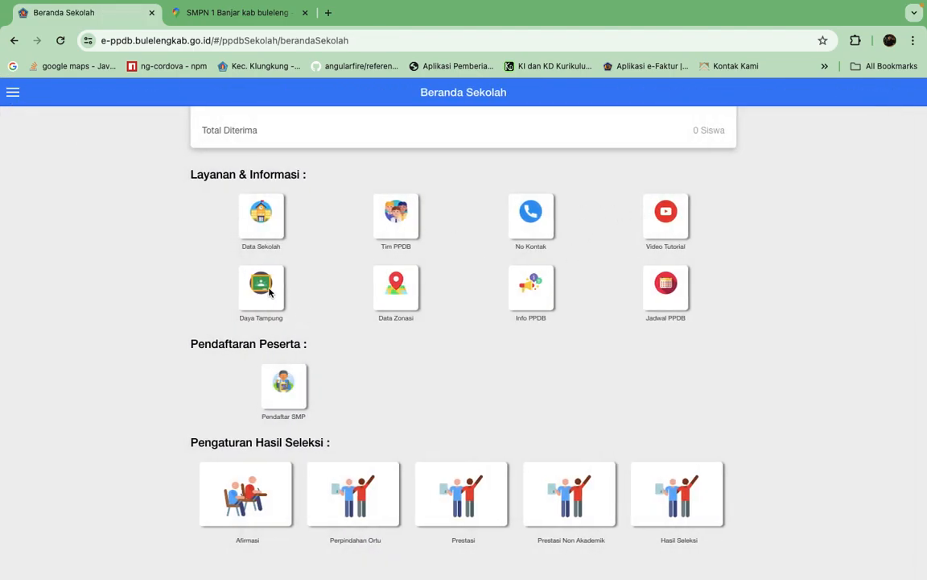
Open the Daya Tampung page for TP. 2024 - 2025 and inspect the school's total capacity field.
left_click(256, 287)
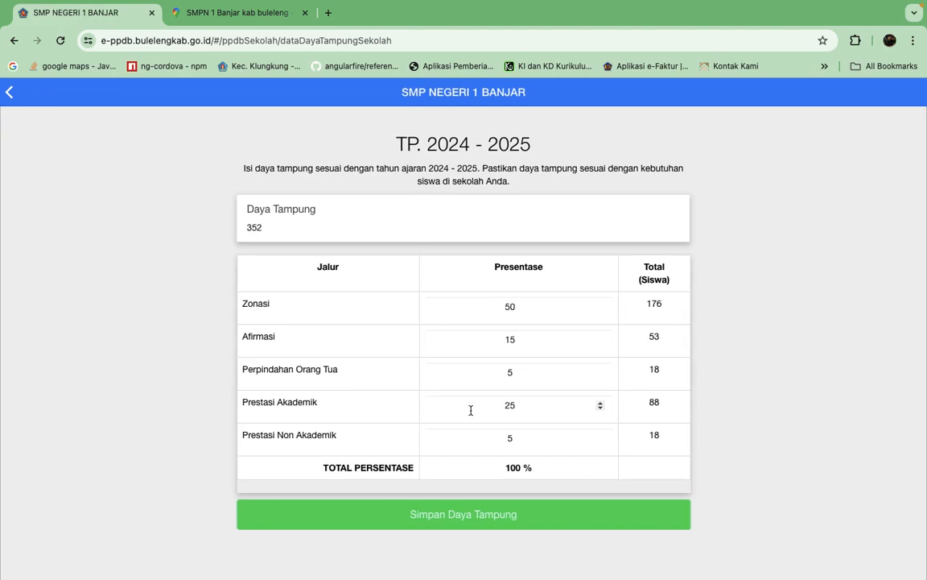
left_click(272, 227)
double_click(254, 227)
left_click(278, 226)
Set the Zonasi percentage to 55 and the Afirmasi percentage to 10.
left_click(533, 315)
left_click_drag(540, 304, 449, 306)
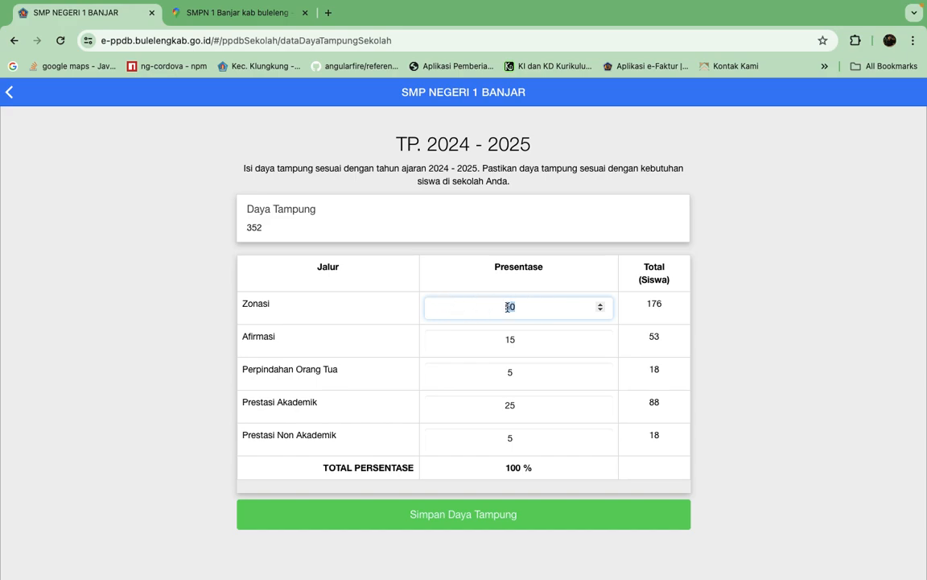
type("4")
key("BackSpace")
type("55")
left_click(524, 342)
key("BackSpace")
type("0")
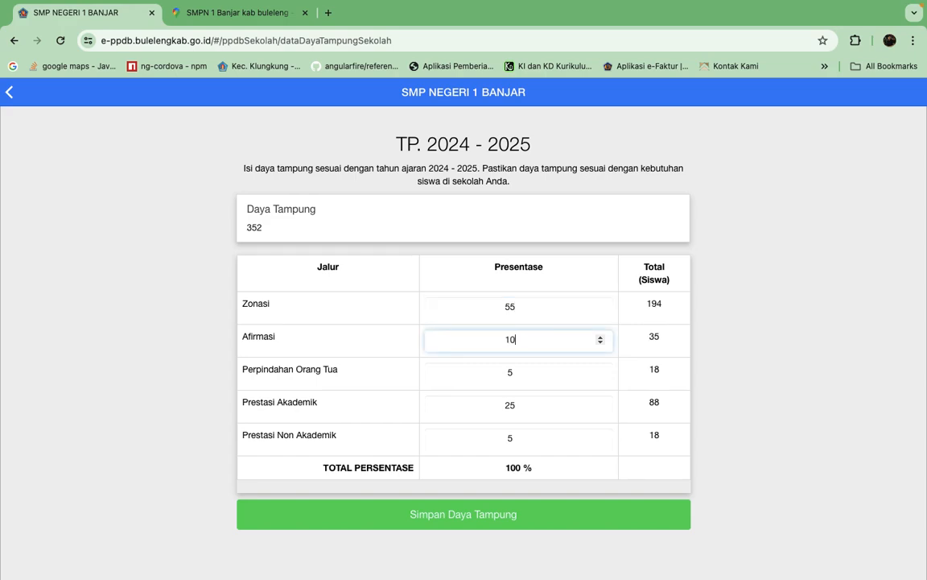
Restore the Afirmasi percentage to 15 and the Zonasi percentage to 50.
key("BackSpace")
type("5")
left_click(532, 309)
key("BackSpace")
type("0")
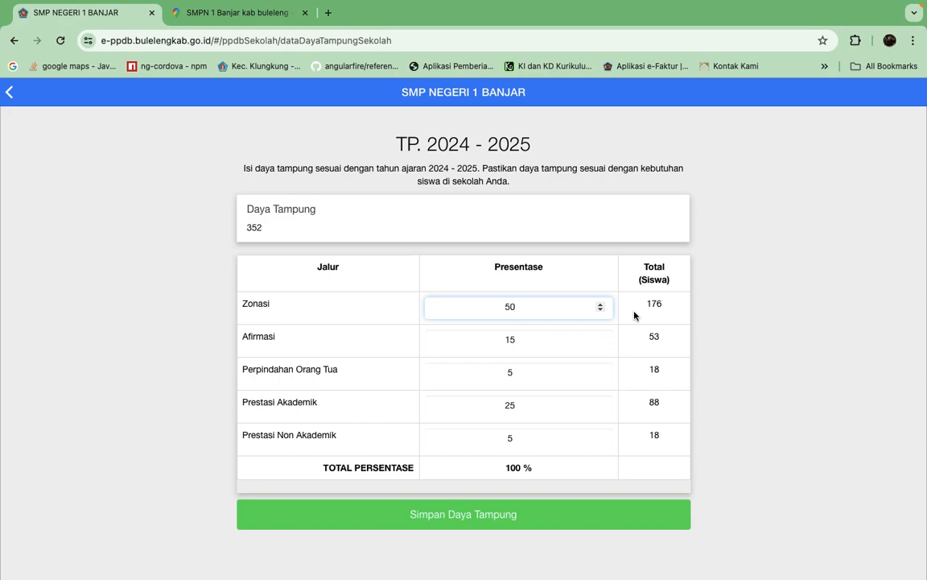
Review the percentage fields for Afirmasi, Perpindahan Orang Tua, Prestasi Akademik and Prestasi Non Akademik.
left_click(530, 340)
left_click(341, 375)
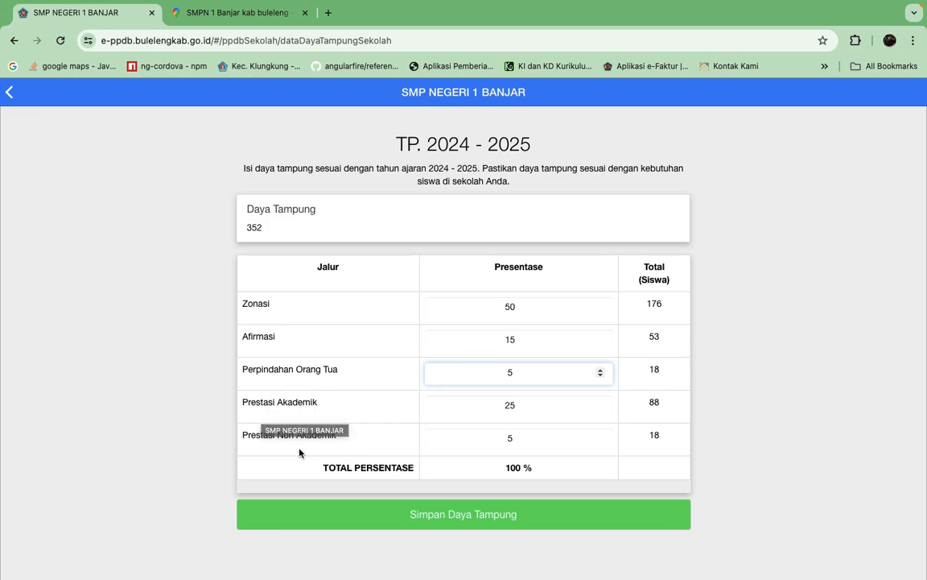
left_click(504, 406)
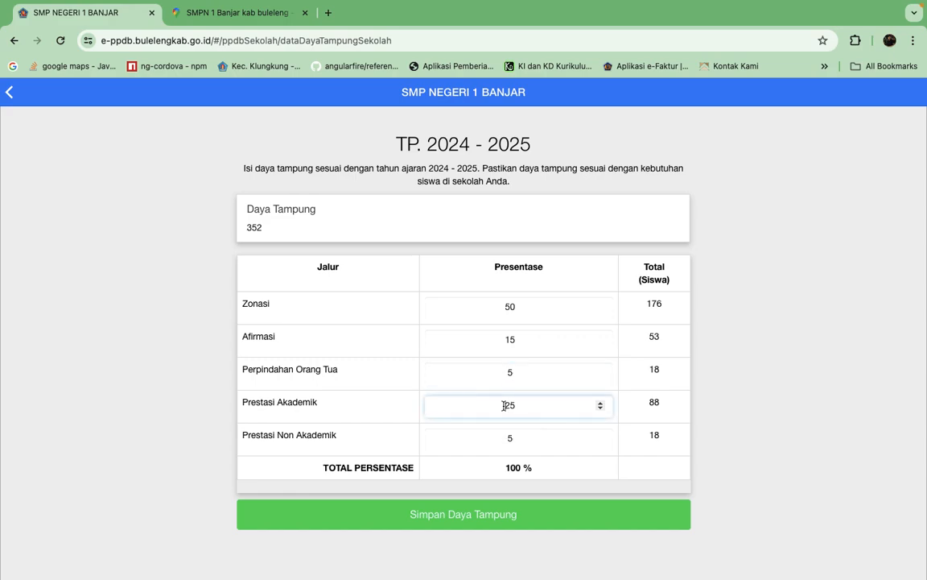
left_click(527, 442)
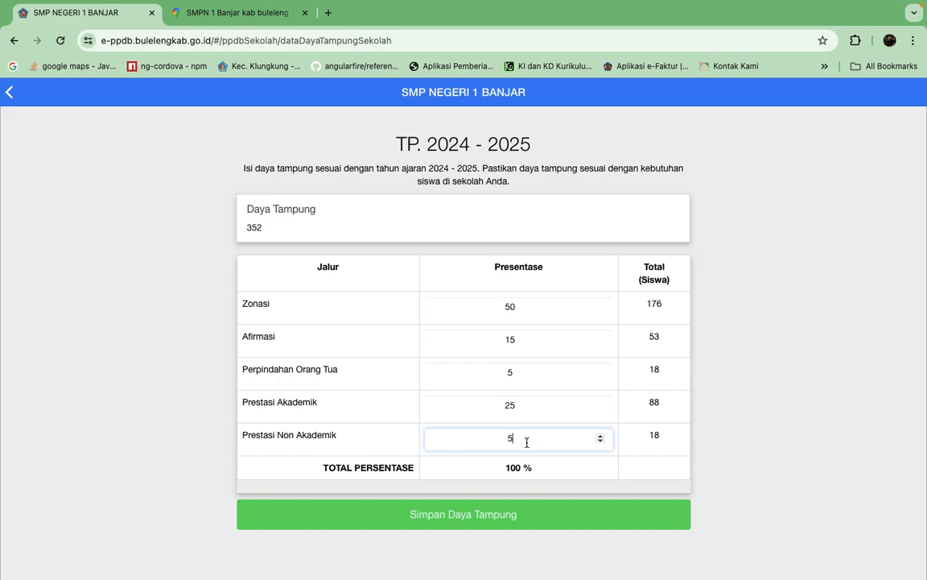
left_click(290, 346)
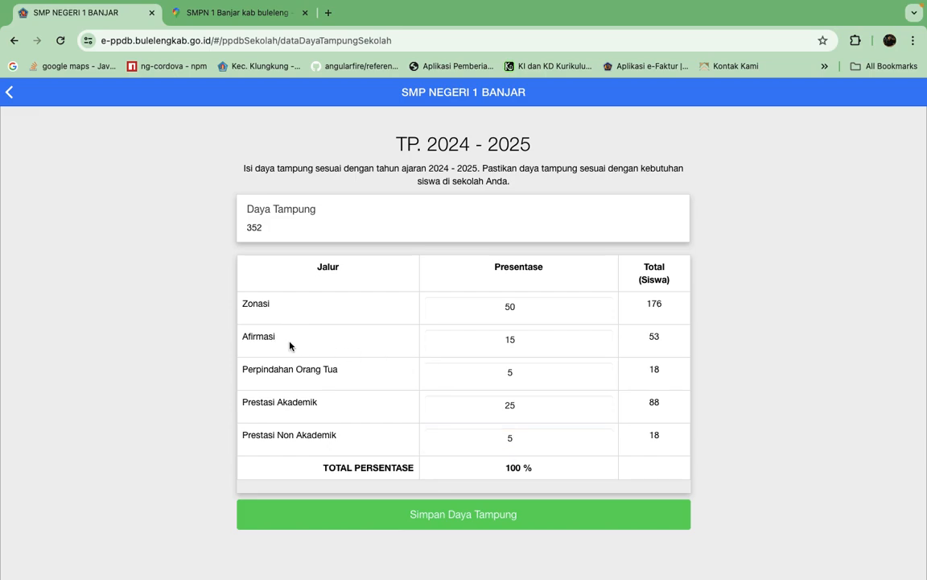
left_click_drag(530, 336, 442, 347)
left_click(536, 341)
left_click_drag(531, 345, 481, 344)
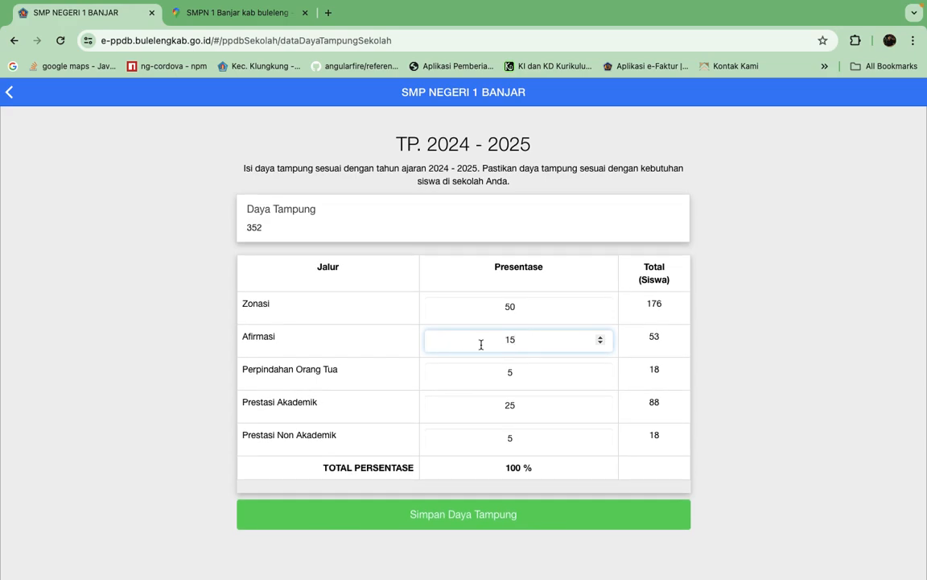
double_click(475, 336)
left_click(521, 340)
left_click(522, 314)
left_click(522, 411)
Set the Afirmasi percentage to 5, re-enter 25 for Prestasi Akademik, and try to save the capacity.
left_click_drag(524, 339, 408, 342)
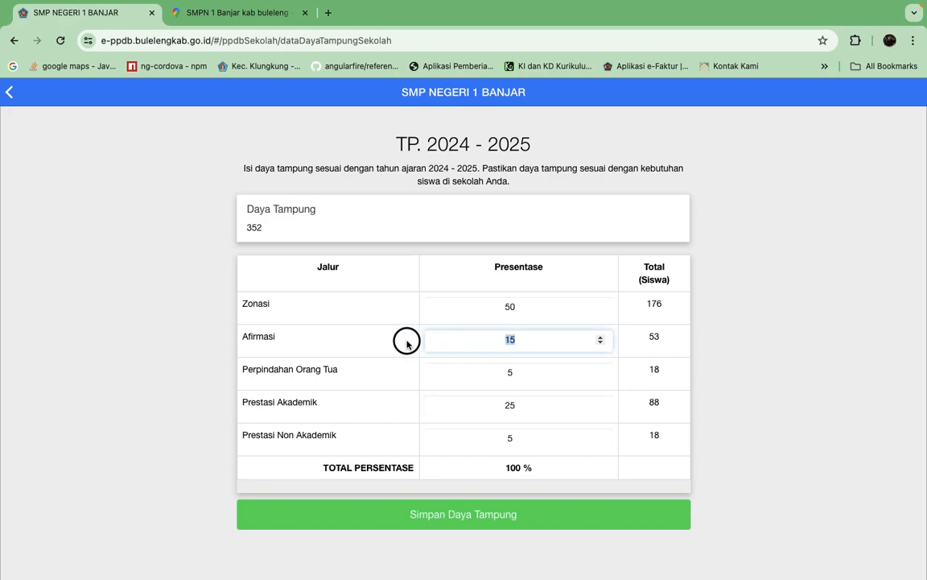
type("5")
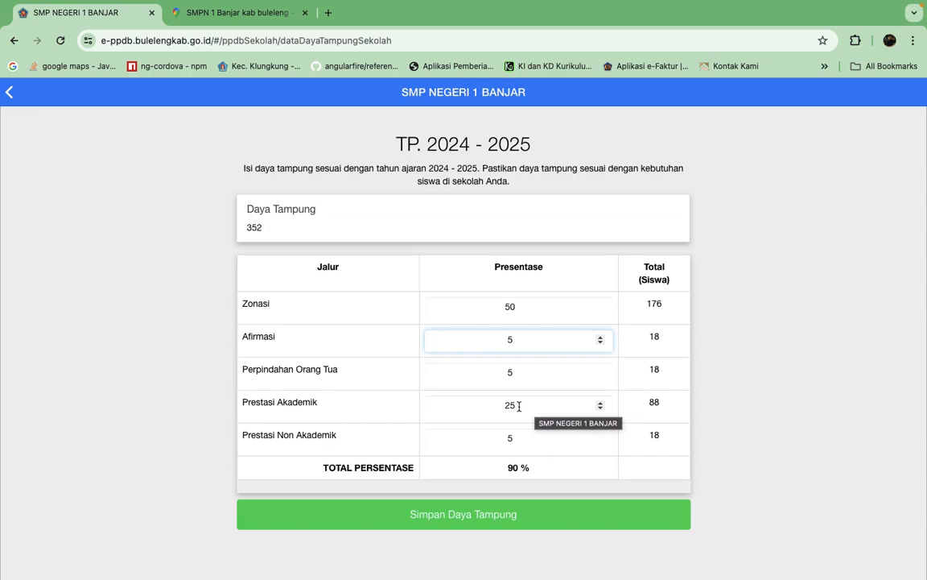
double_click(472, 405)
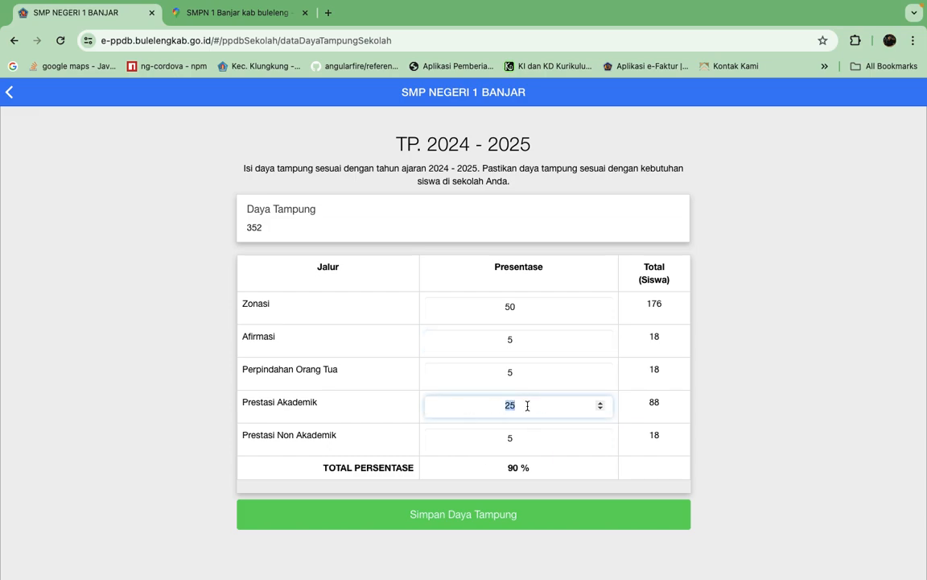
type("35")
key("BackSpace")
key("BackSpace")
type("25")
left_click(466, 518)
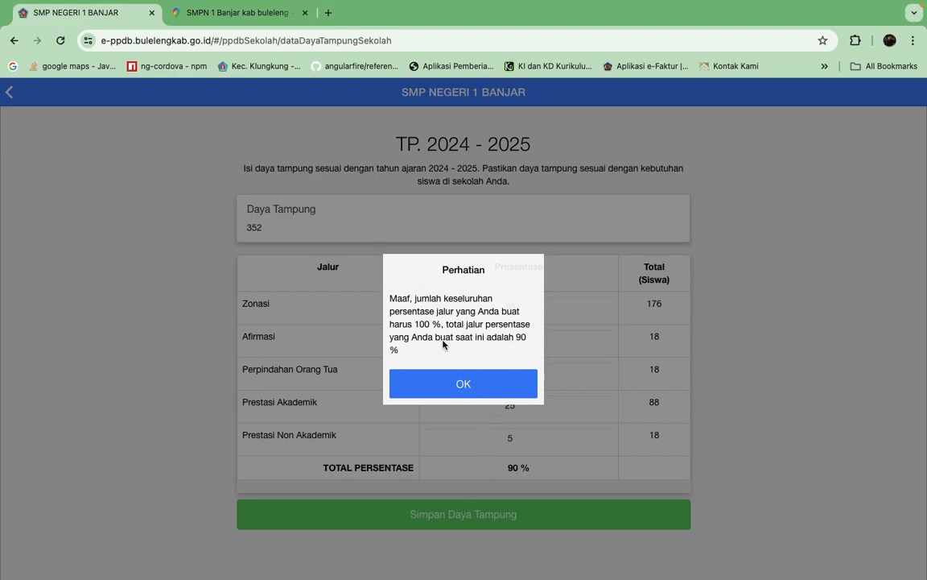
left_click(471, 384)
Set the Prestasi Akademik percentage to 35 and save the school's capacity.
left_click(513, 404)
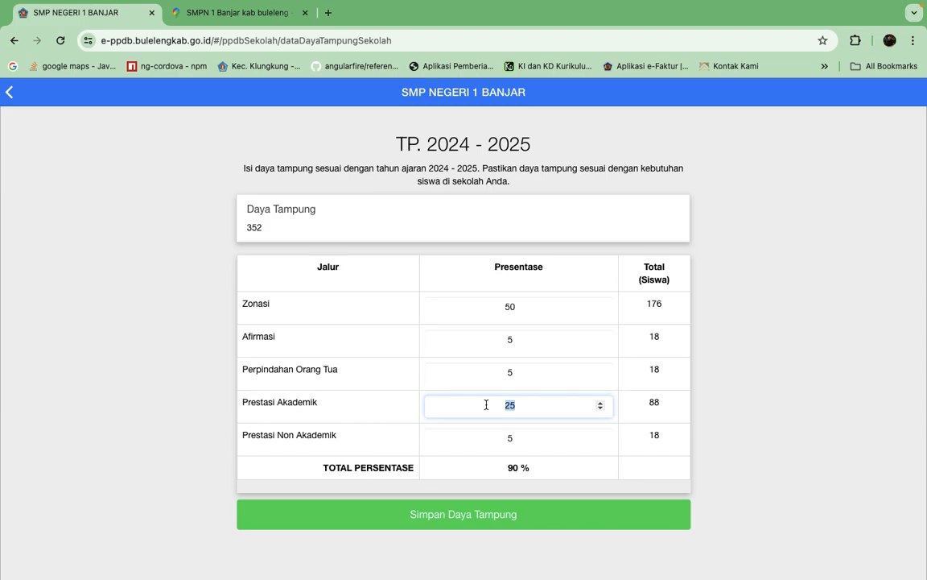
key("BackSpace")
key("BackSpace")
type("35")
left_click(493, 519)
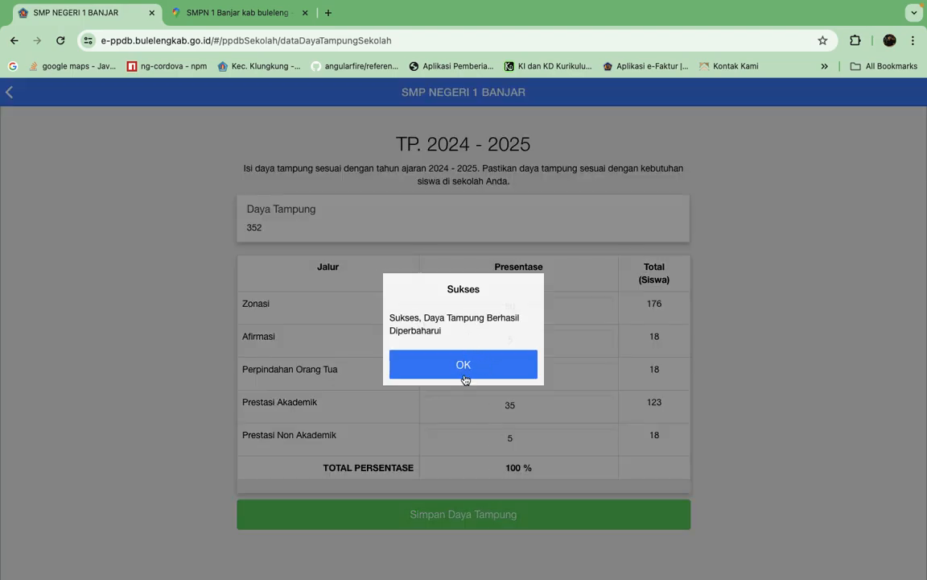
left_click(464, 372)
Set the Prestasi Akademik percentage to 25 and the Afirmasi percentage to 15, and save the school's capacity.
left_click(528, 341)
left_click_drag(529, 342, 453, 340)
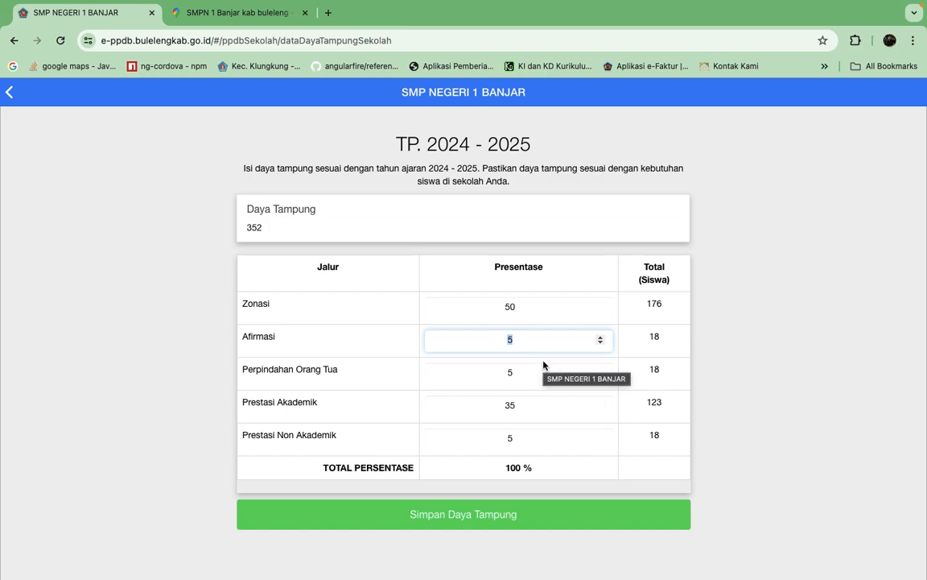
double_click(532, 405)
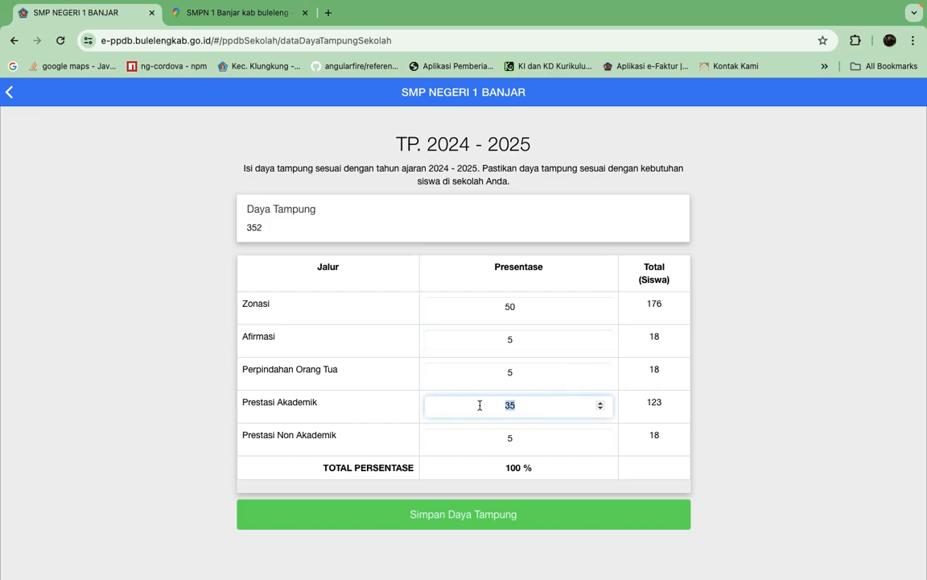
left_click_drag(532, 405, 446, 406)
type("25")
left_click(506, 343)
type("1")
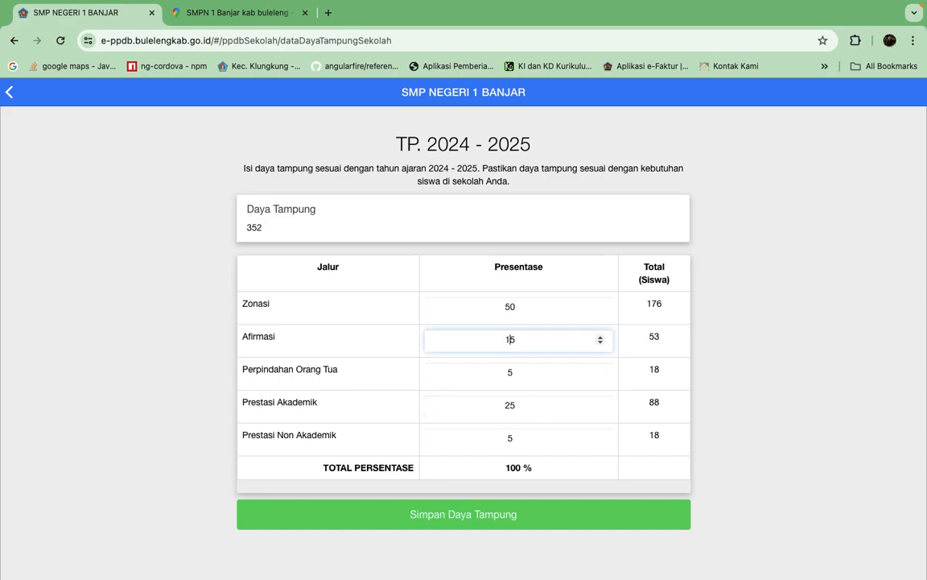
left_click(471, 513)
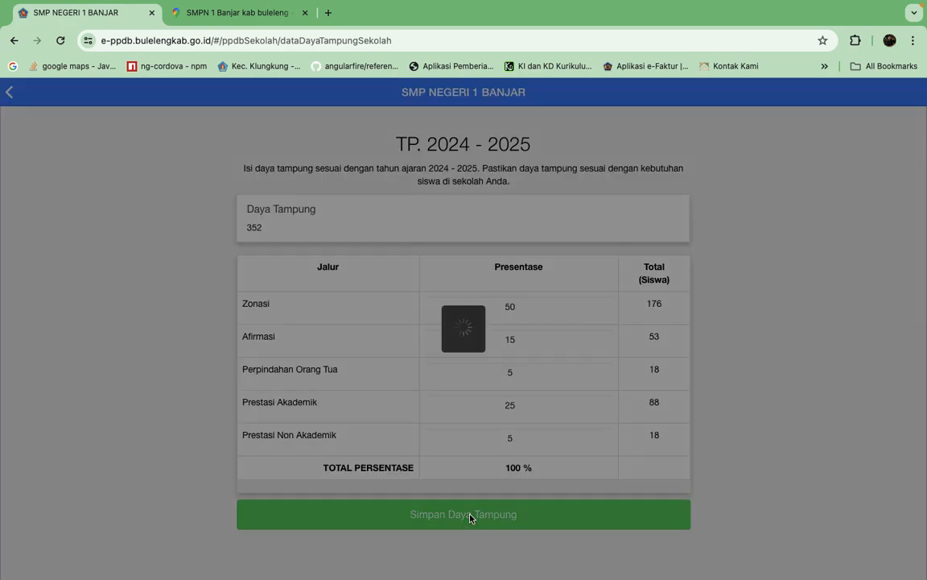
left_click(464, 366)
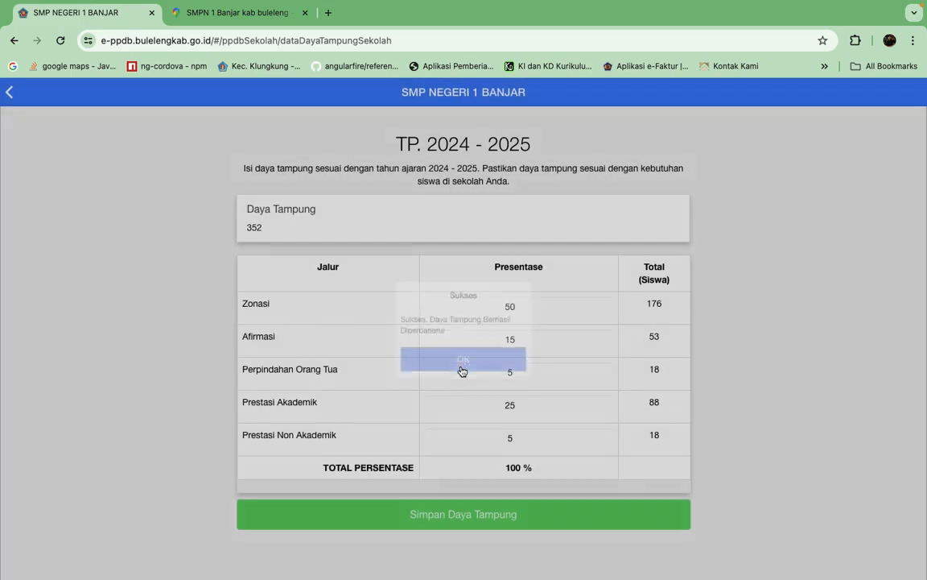
Open Data Zonasi from the school home page, examine the list of zoned banjar dinas and their districts, and return home.
scroll(281, 327, "left", 5)
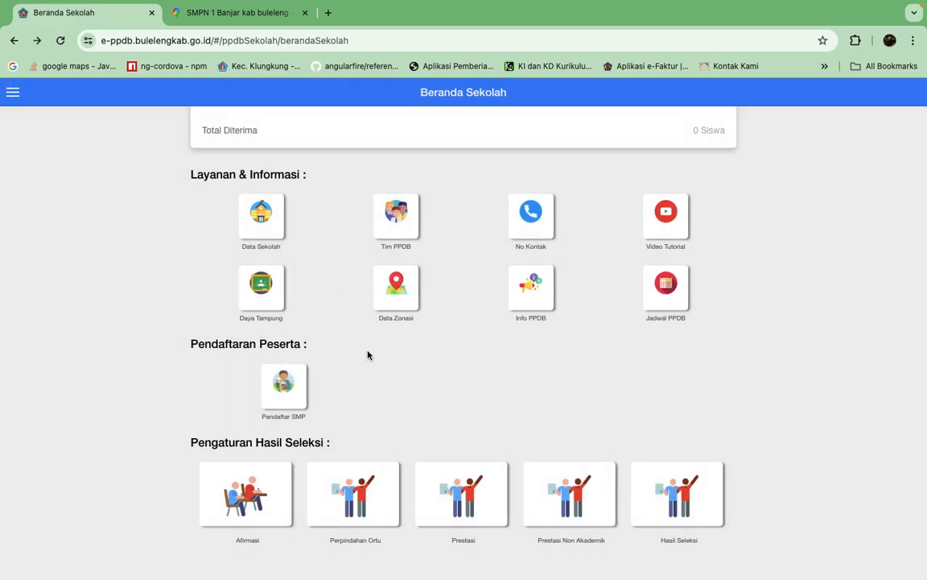
left_click(407, 294)
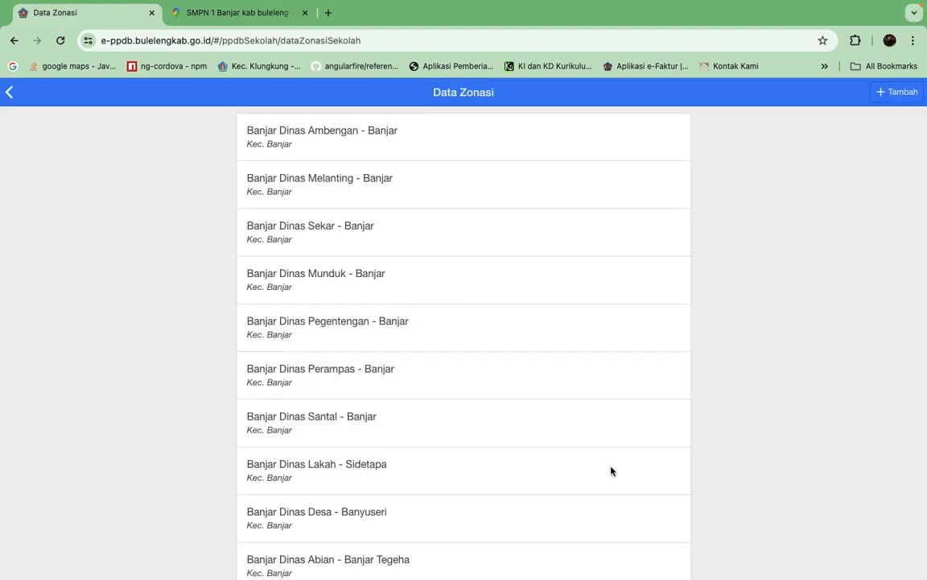
scroll(610, 470, "down", 7)
scroll(610, 470, "down", 5)
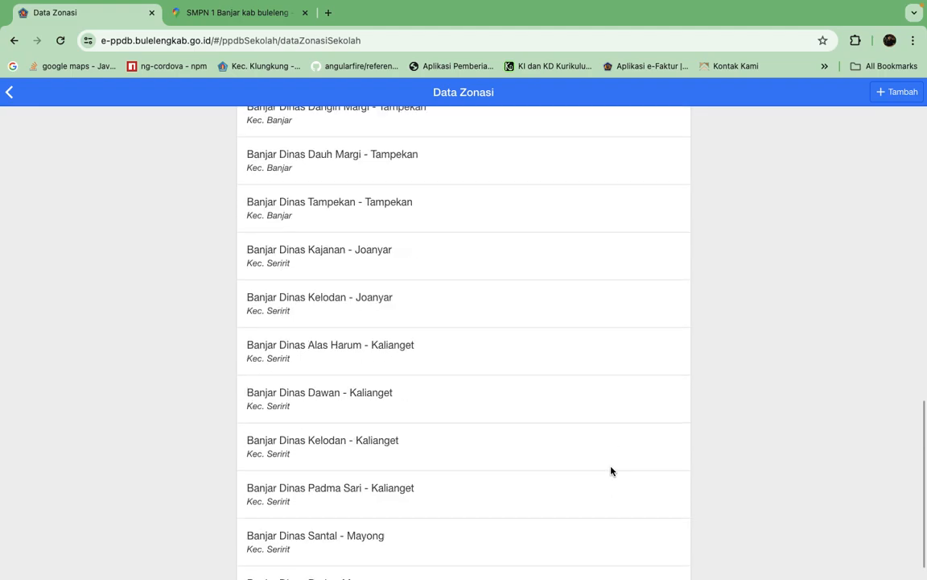
scroll(610, 471, "up", 10)
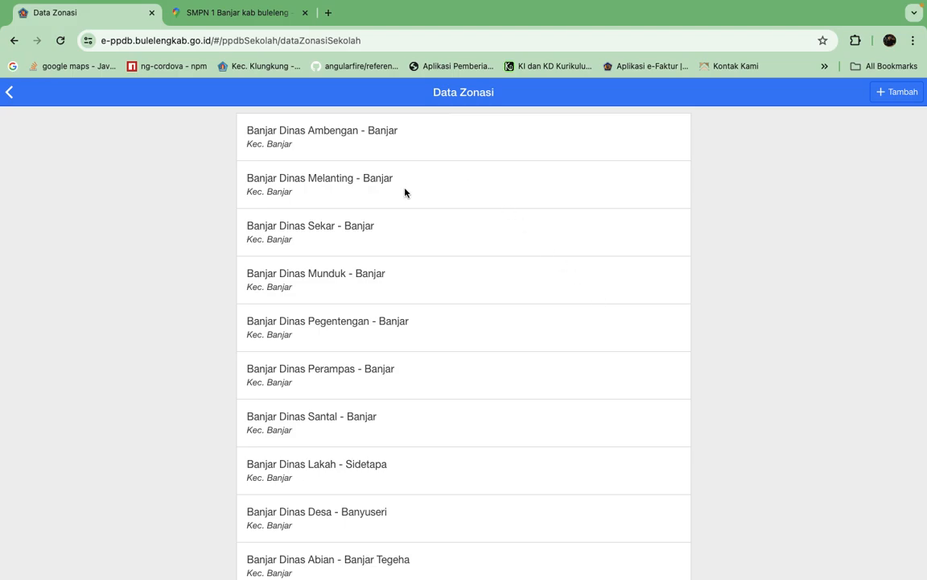
scroll(443, 447, "down", 2)
scroll(442, 448, "up", 2)
scroll(327, 345, "down", 5)
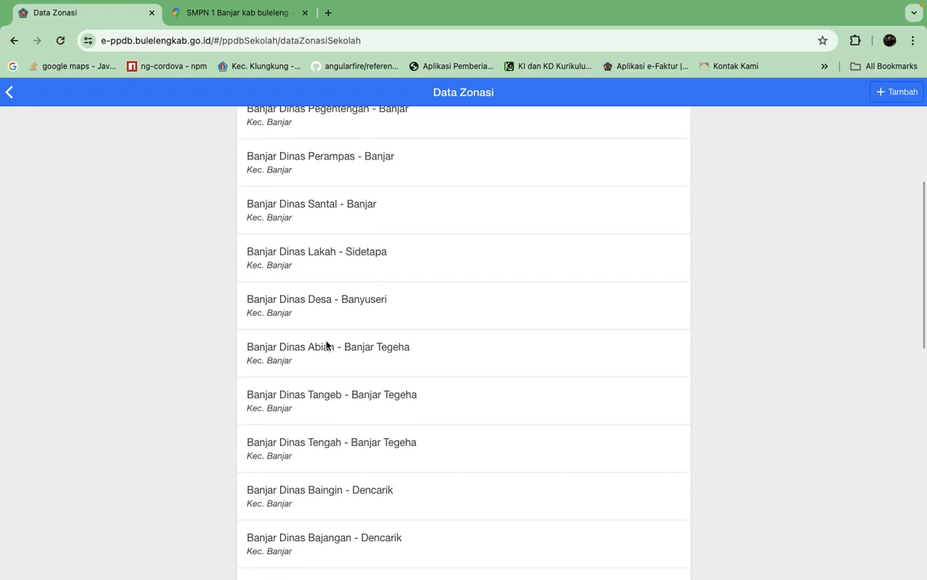
scroll(327, 345, "down", 15)
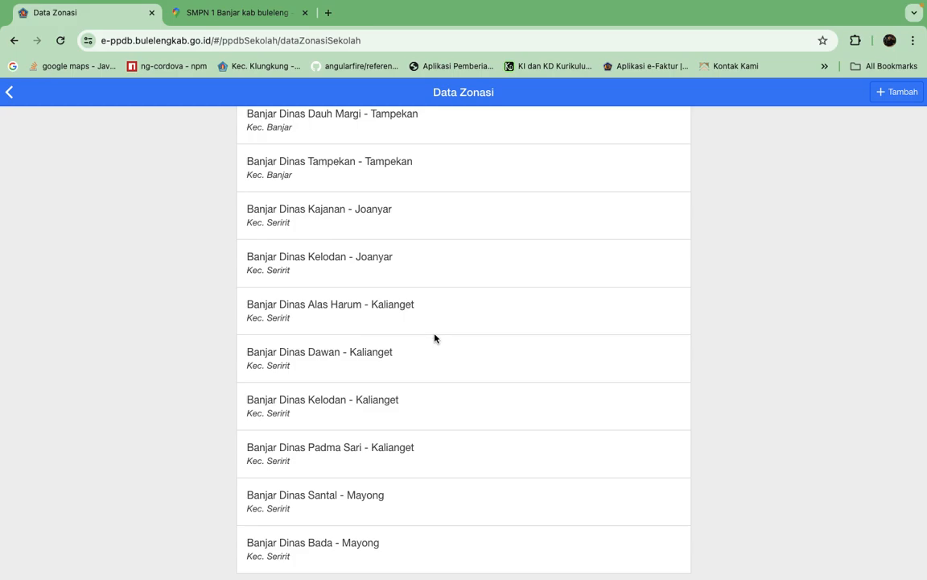
scroll(478, 244, "up", 20)
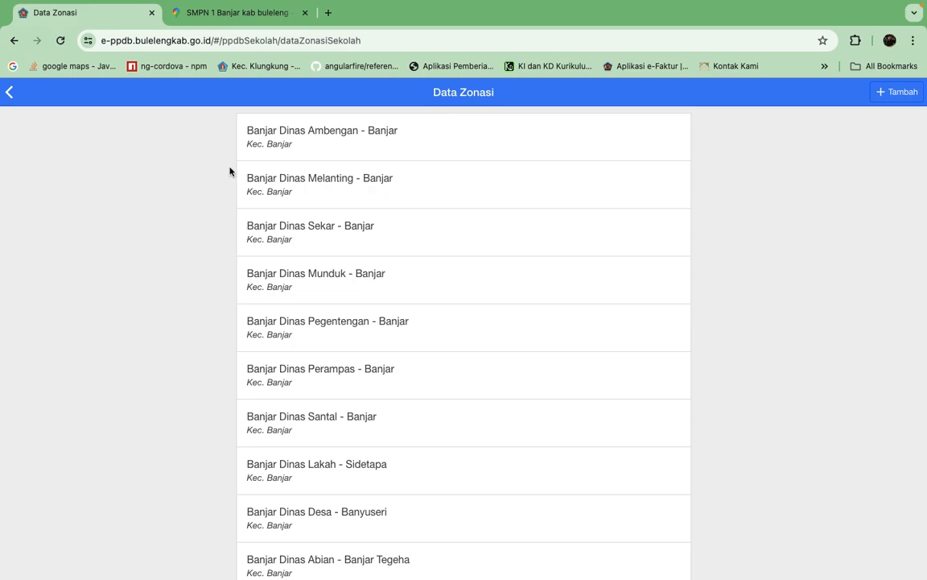
left_click(10, 92)
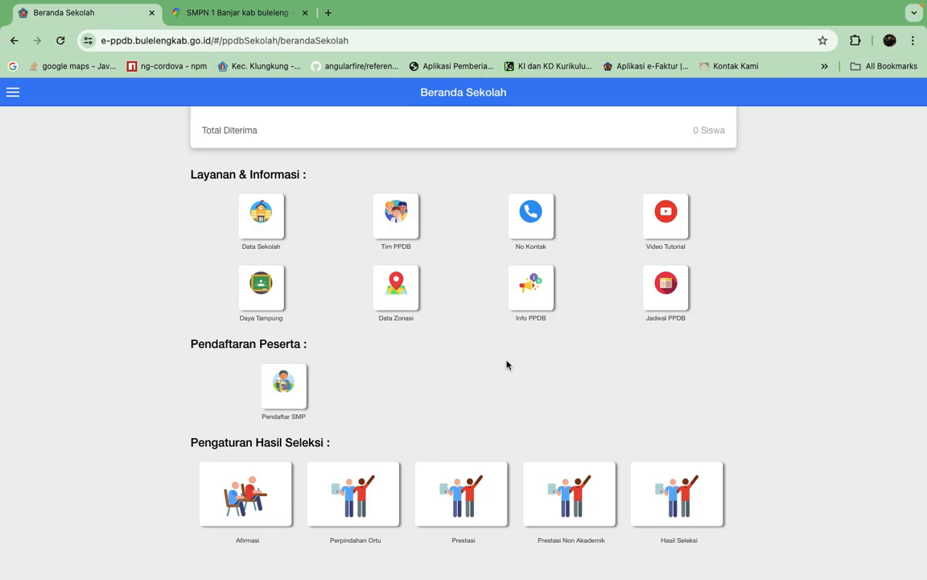
Open Jadwal PPDB, examine the admission schedules by school level and path, and return to the school home page.
left_click(666, 292)
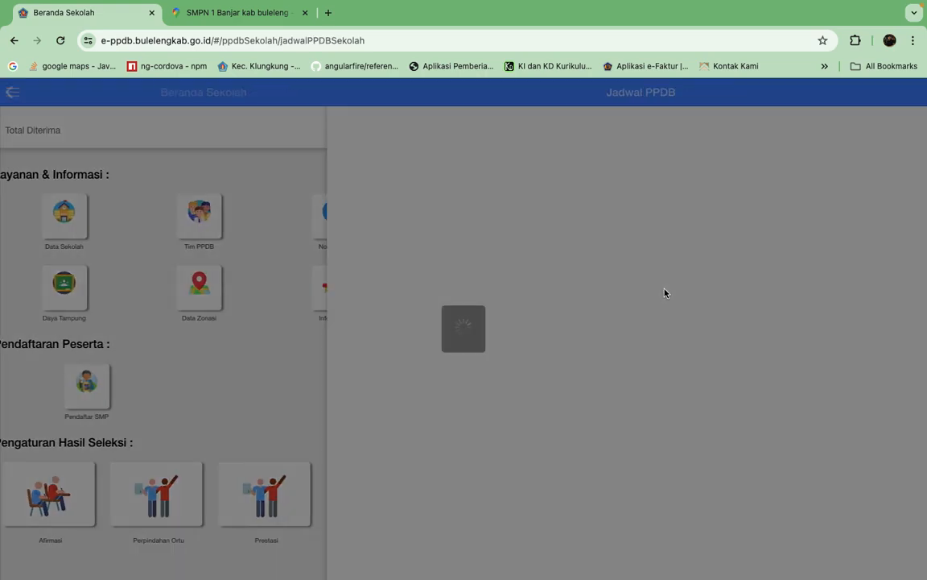
scroll(590, 420, "down", 10)
scroll(590, 420, "down", 5)
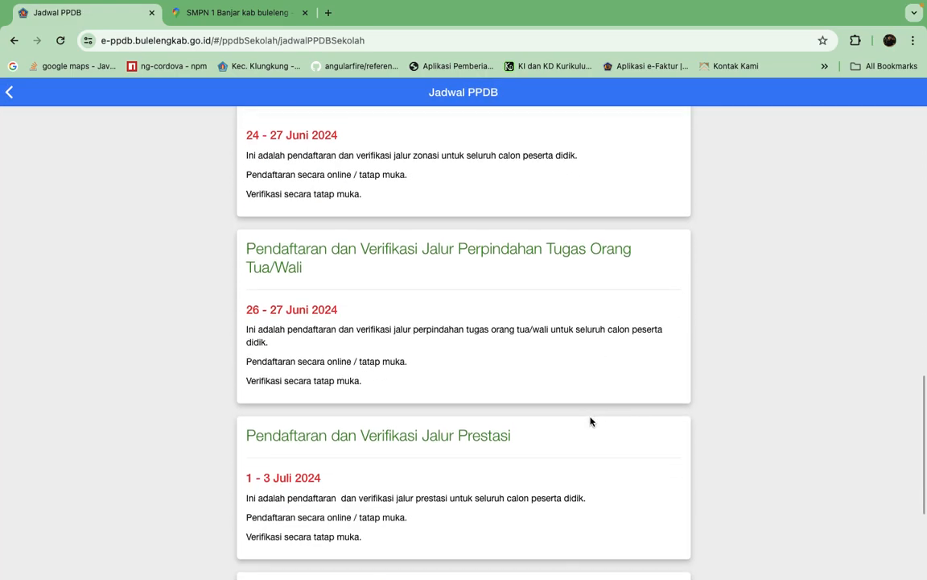
scroll(590, 420, "up", 1)
scroll(590, 420, "up", 3)
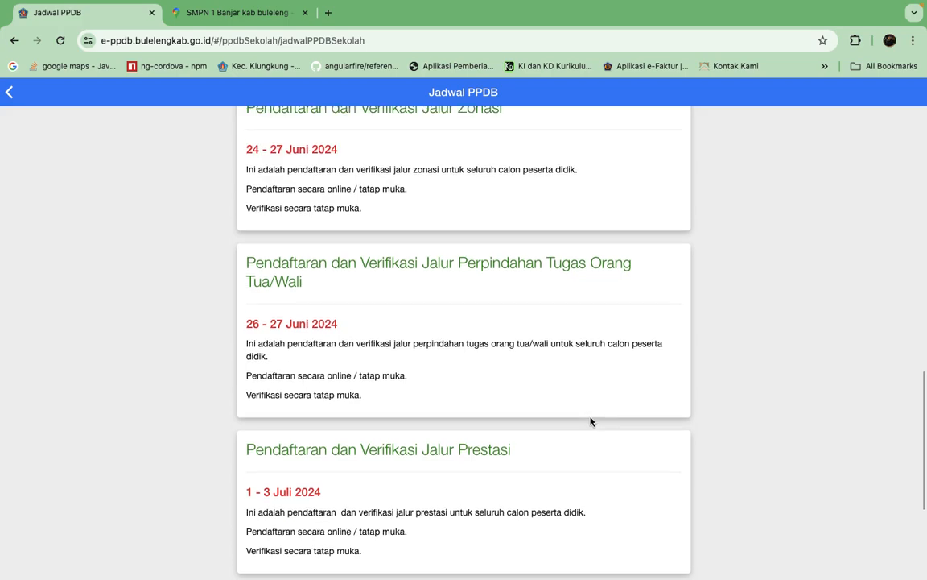
scroll(667, 296, "up", 2)
scroll(667, 296, "up", 10)
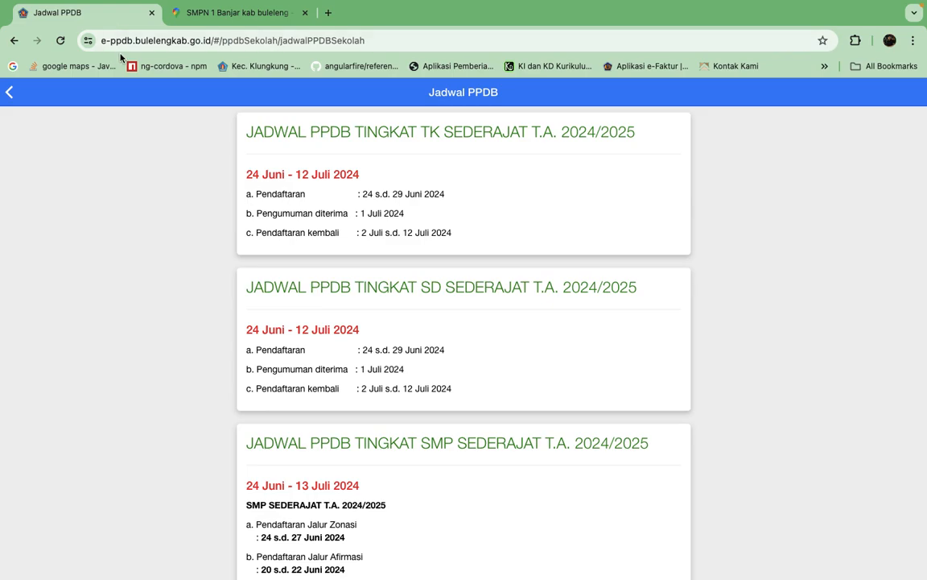
left_click(9, 93)
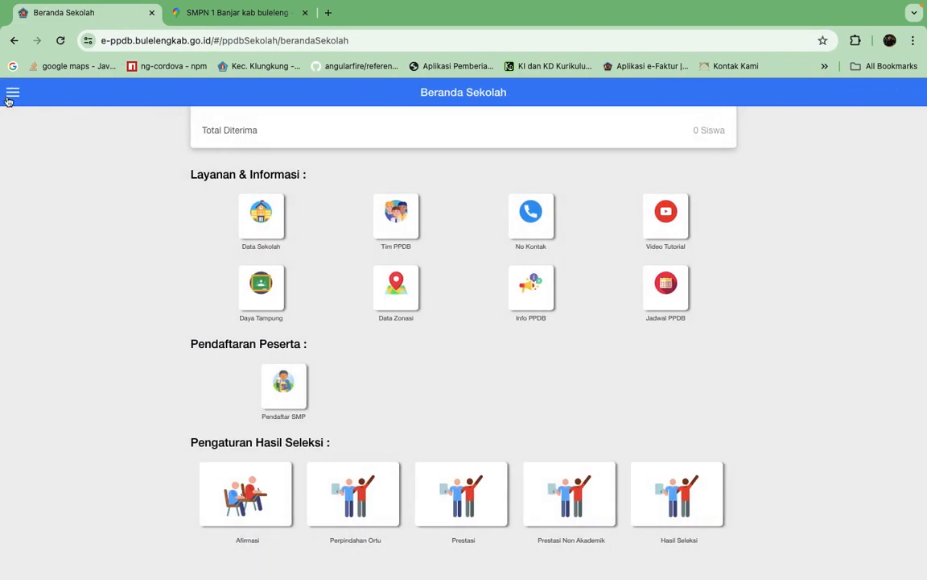
Open the Pendaftar SMP list and review each registrant's admission path, distance from school, document completeness and verification status.
scroll(759, 325, "up", 5)
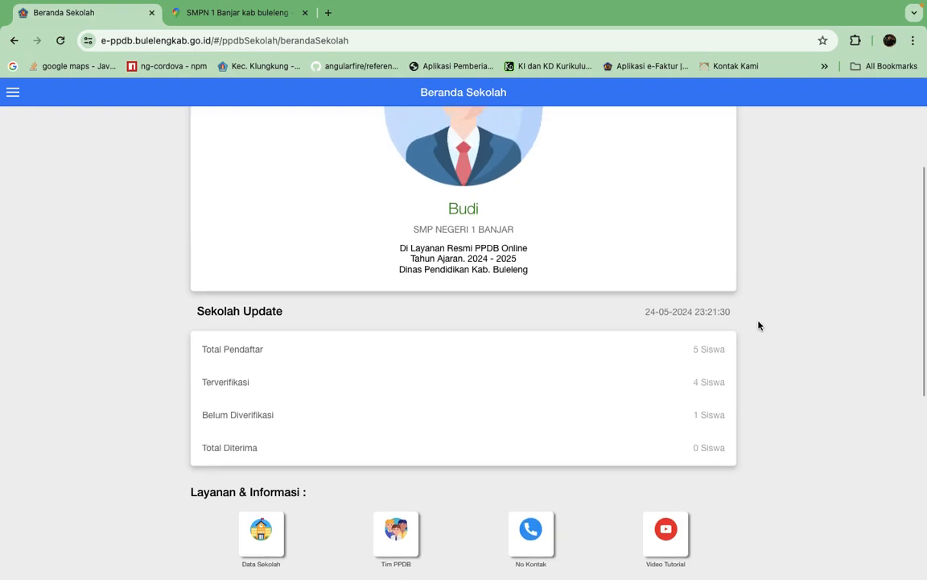
scroll(758, 326, "down", 1)
scroll(758, 326, "down", 5)
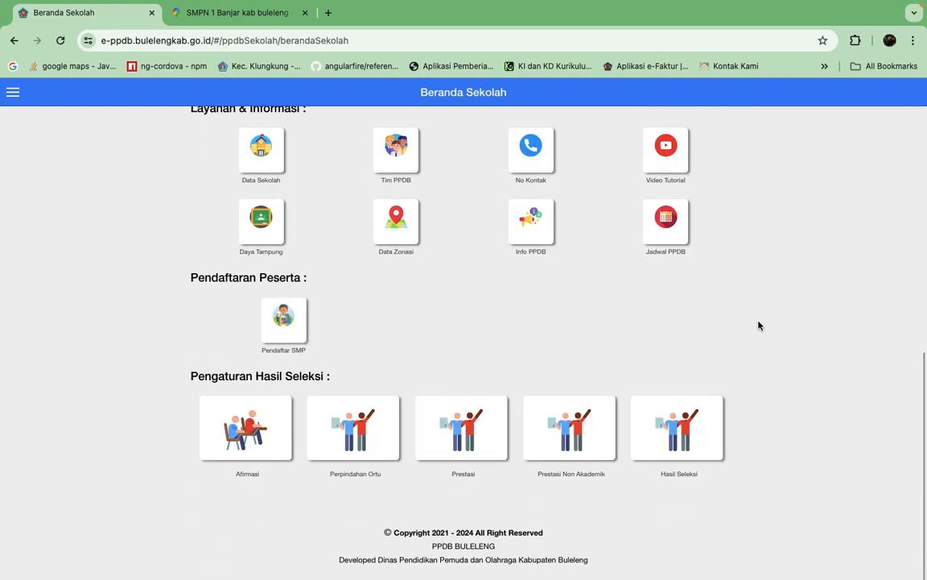
left_click(291, 322)
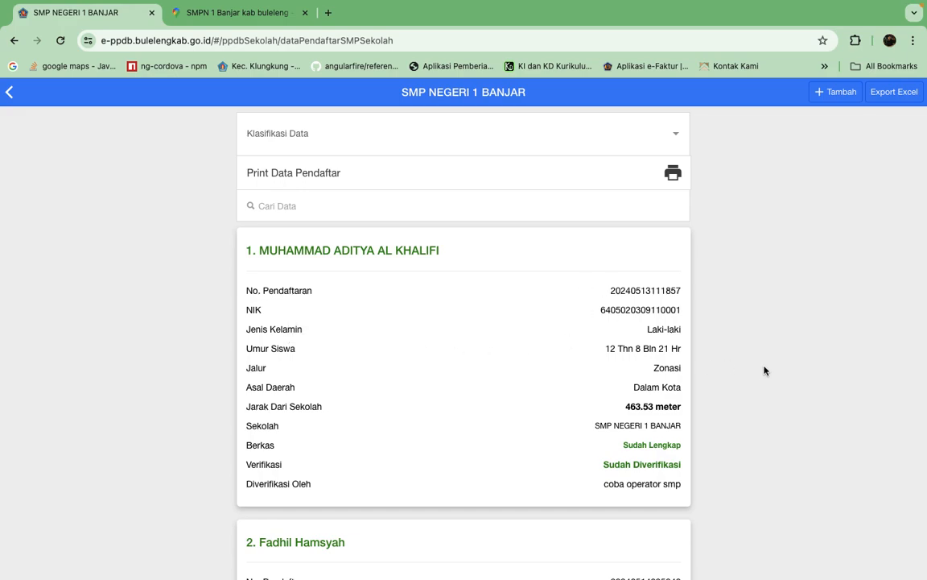
scroll(770, 424, "down", 3)
scroll(770, 423, "down", 5)
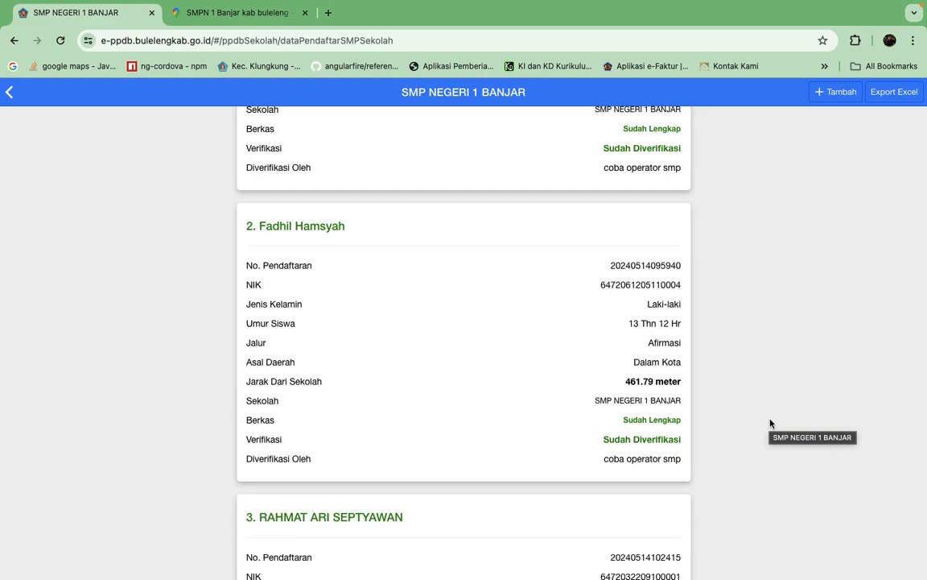
scroll(770, 423, "down", 20)
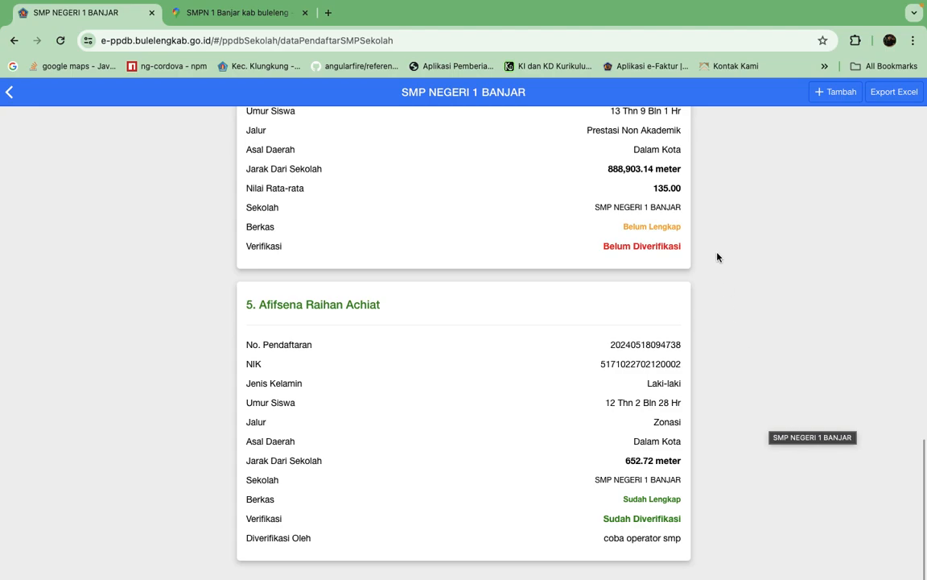
scroll(718, 257, "up", 13)
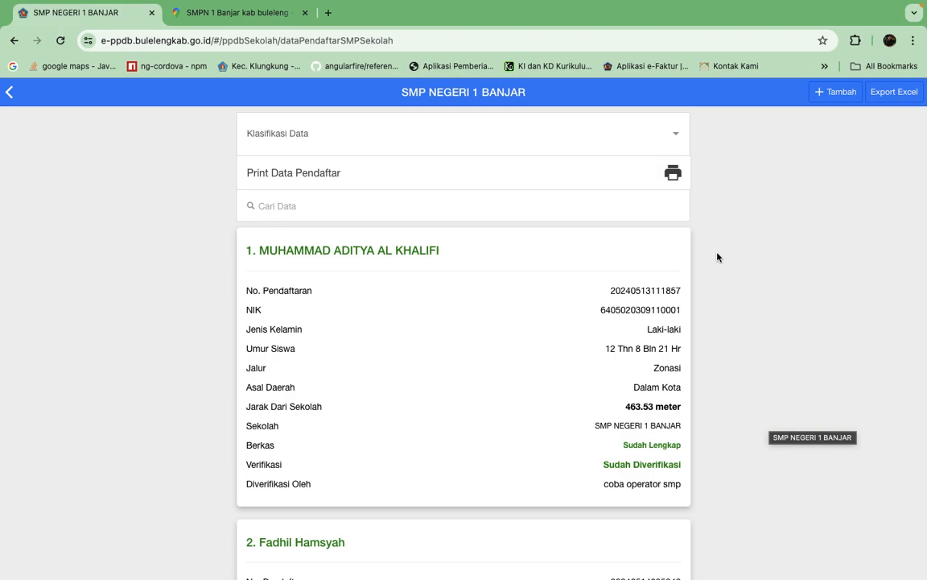
scroll(491, 431, "down", 3)
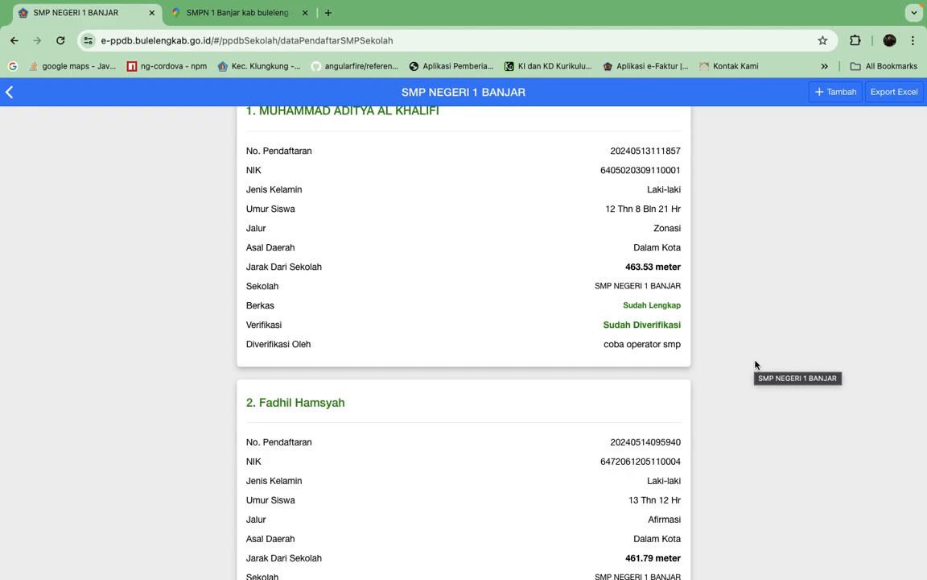
scroll(737, 472, "down", 10)
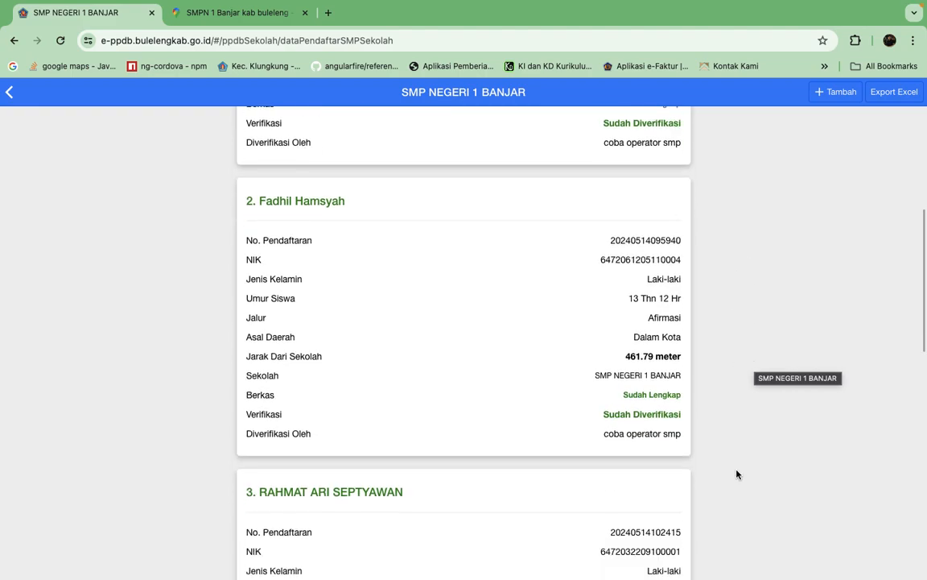
scroll(737, 475, "down", 4)
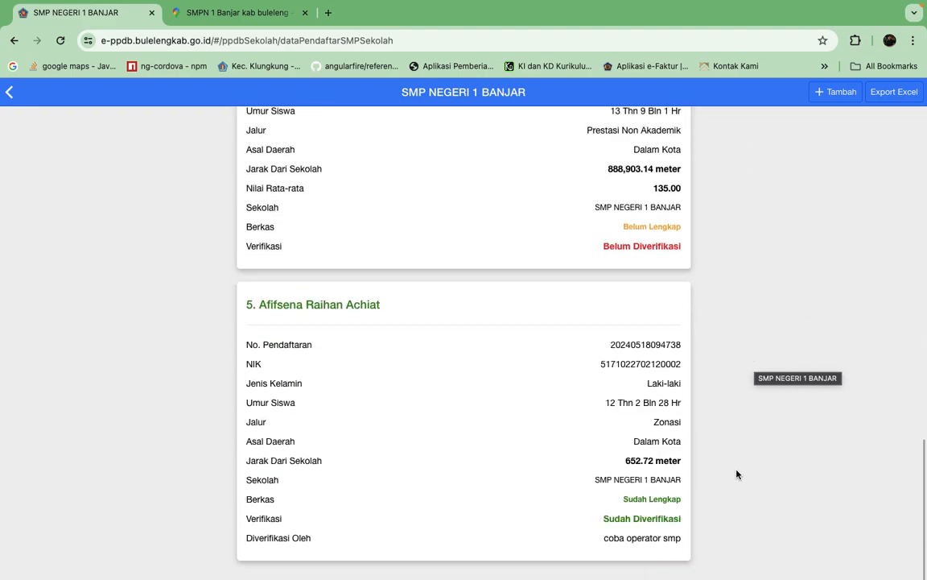
scroll(737, 474, "up", 14)
scroll(737, 474, "up", 3)
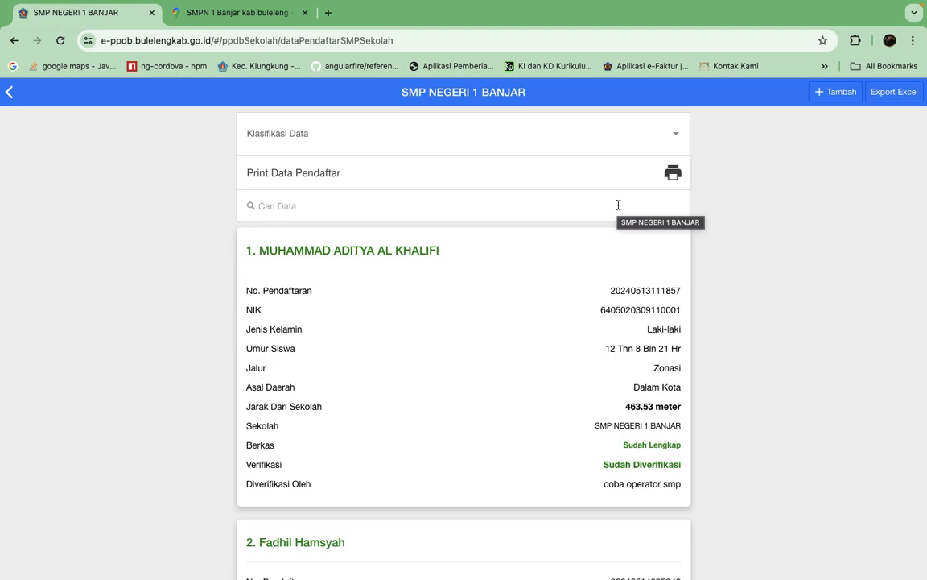
Start adding a new SMP registrant through the Zonasi admission path.
left_click(489, 196)
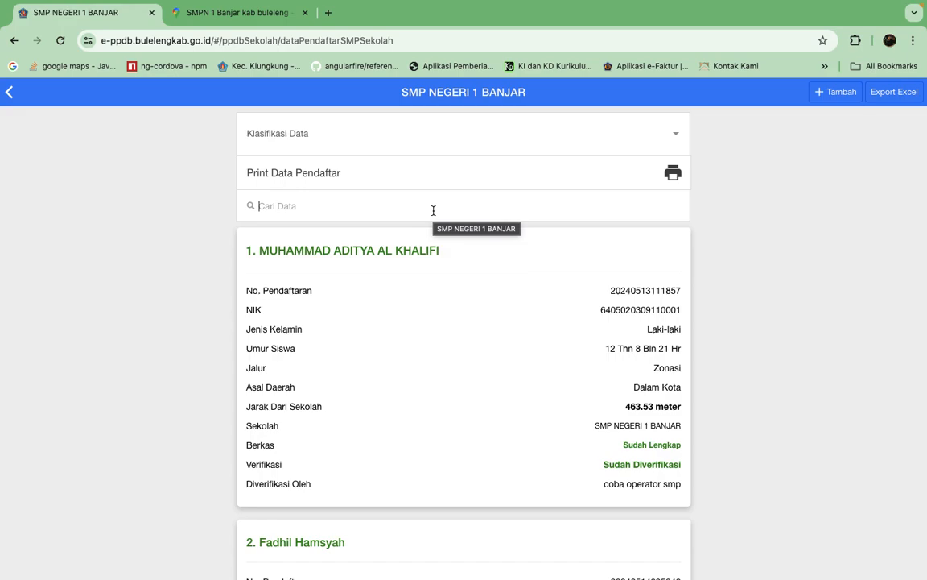
scroll(804, 362, "down", 1)
scroll(803, 362, "up", 1)
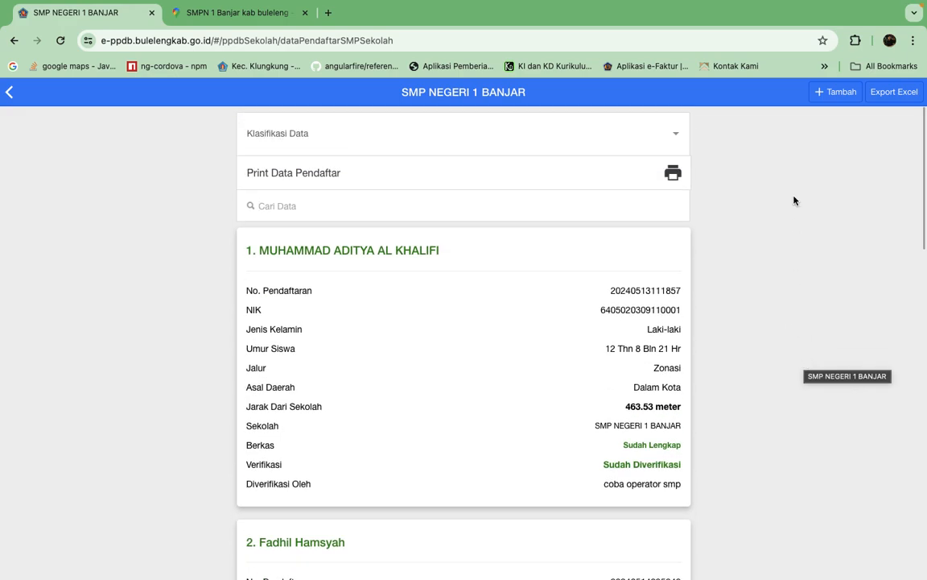
left_click(835, 95)
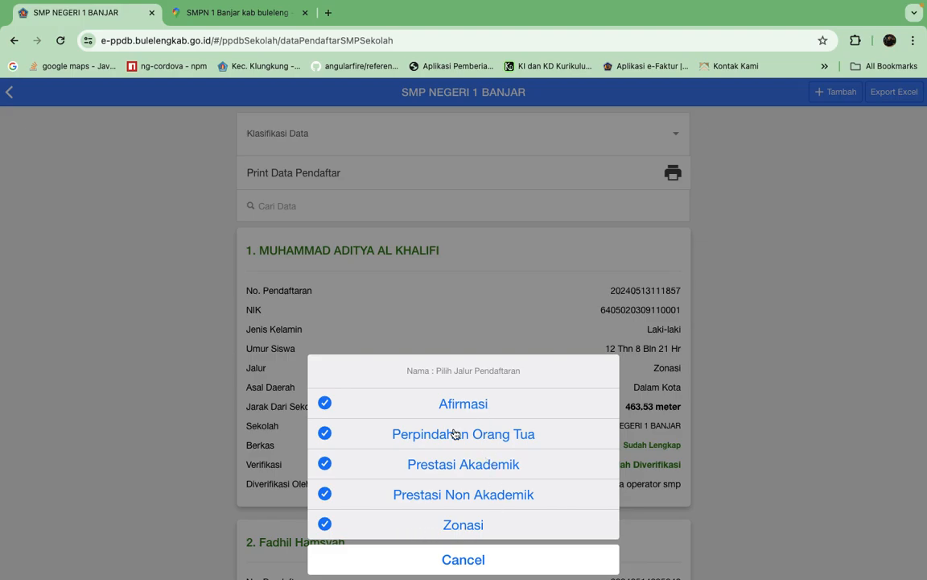
left_click(452, 524)
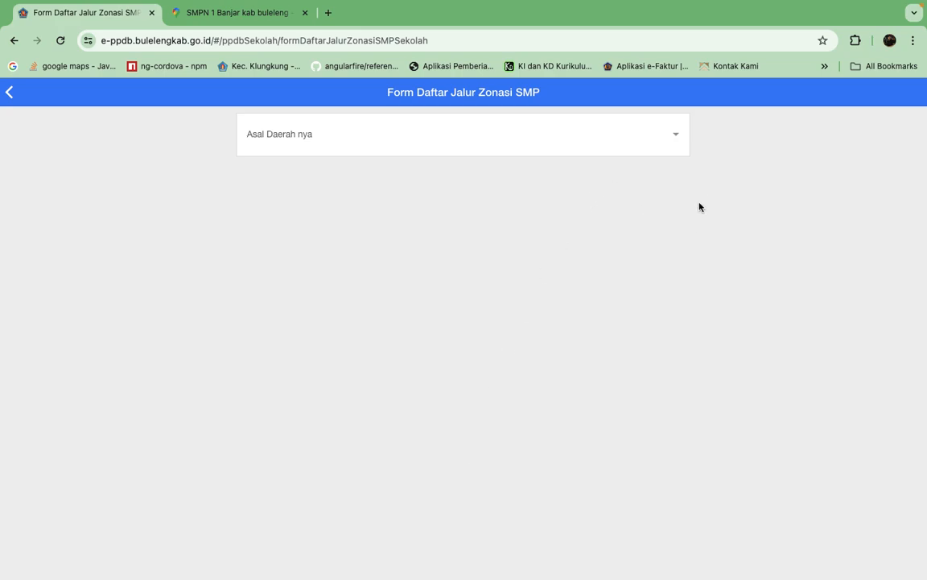
Set the registrant's Asal Daerah to Dalam Kota and choose NISN as the data search criterion.
left_click(669, 134)
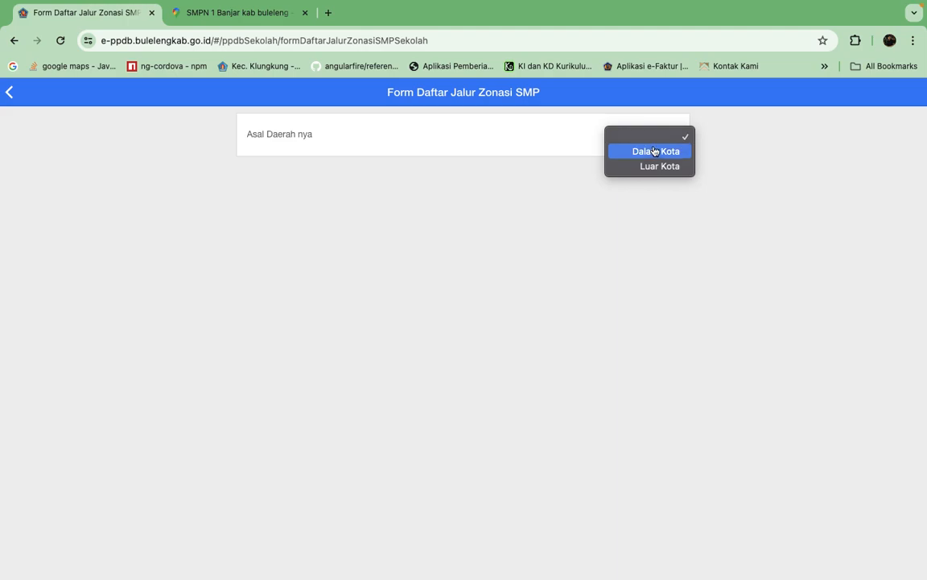
left_click(671, 150)
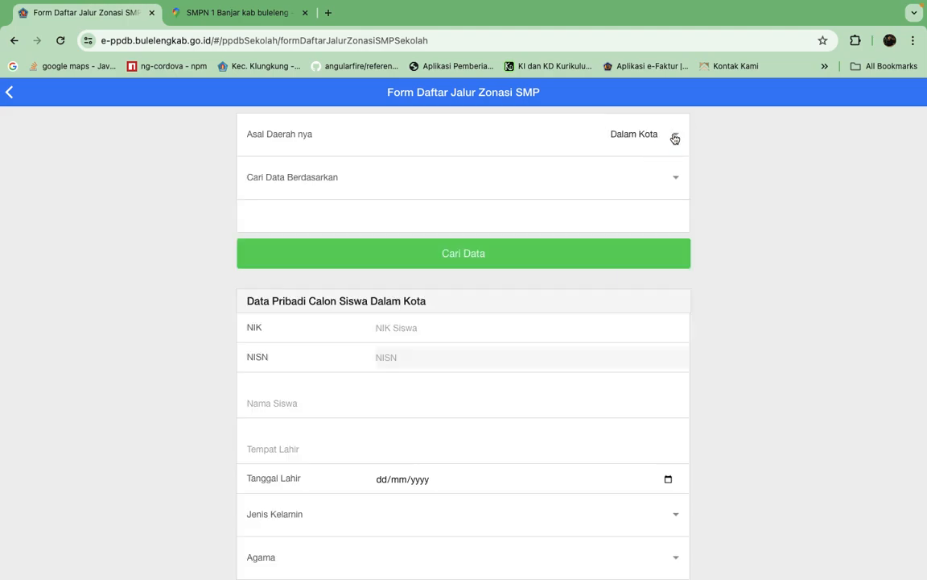
left_click(675, 138)
left_click(665, 137)
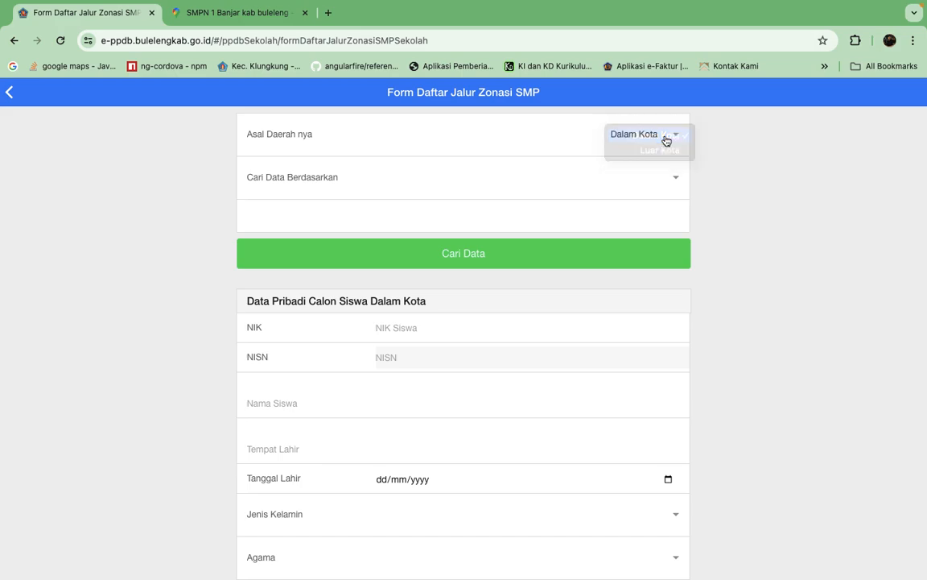
left_click(675, 178)
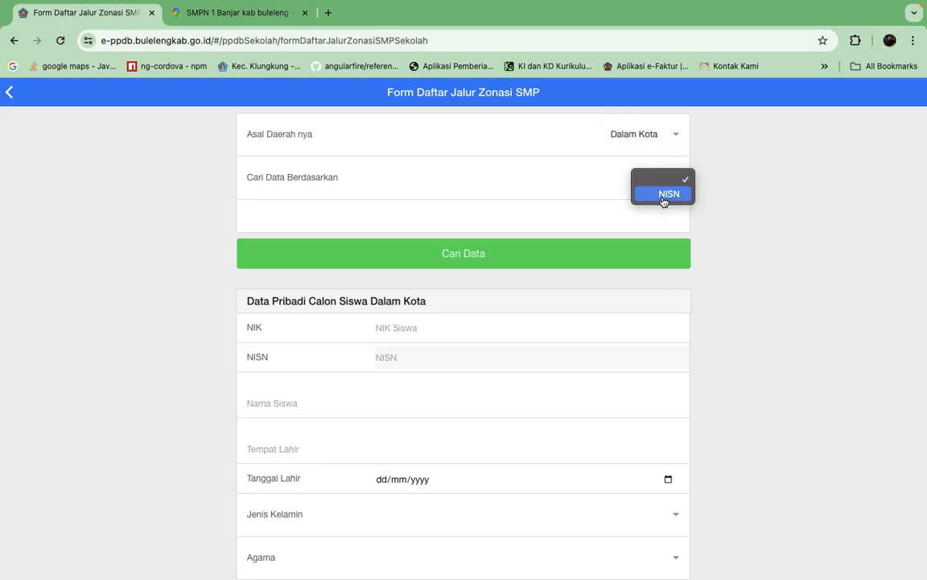
left_click(663, 194)
left_click(440, 225)
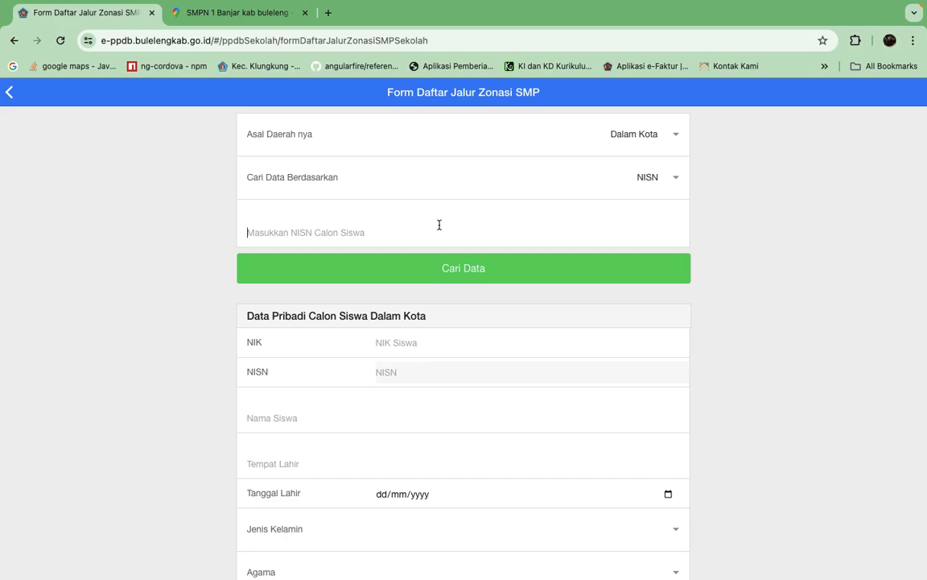
Switch Asal Daerah to Luar Kota to examine its manual student form, and set it back to Dalam Kota with the NISN search.
left_click(675, 136)
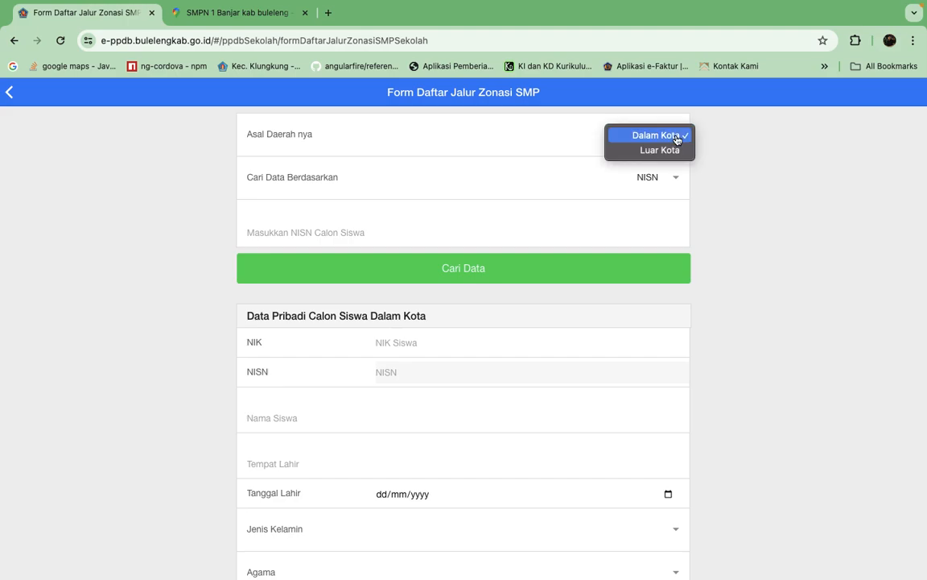
left_click(666, 153)
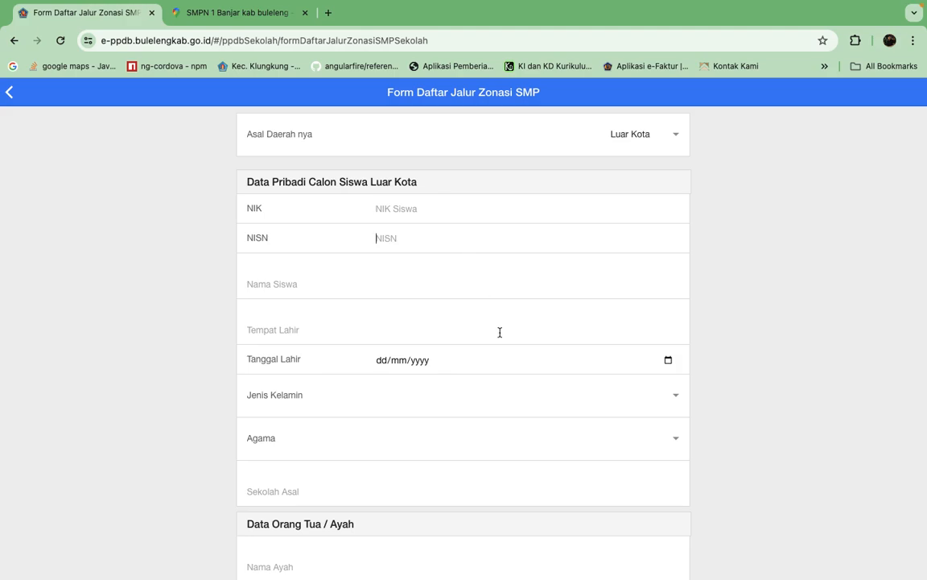
scroll(500, 332, "down", 3)
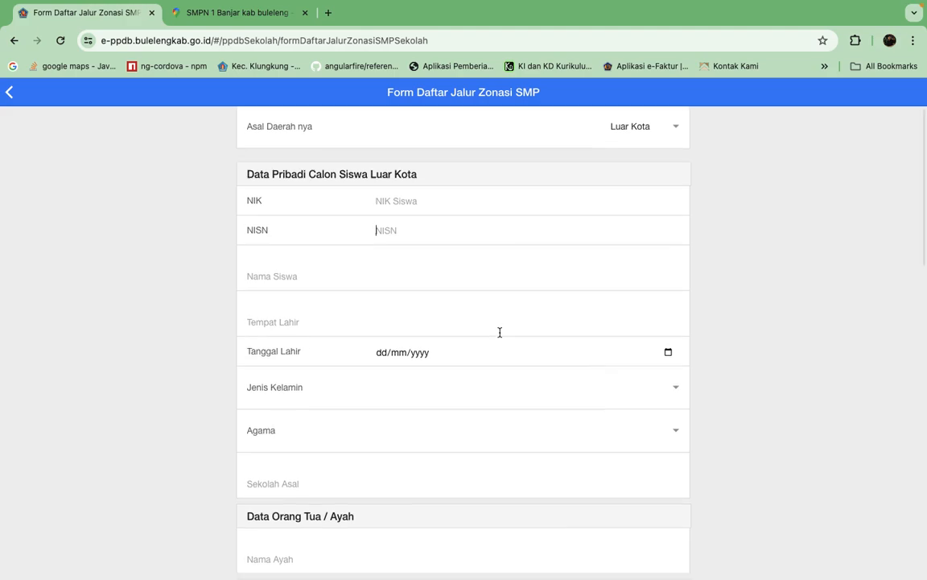
scroll(500, 331, "up", 3)
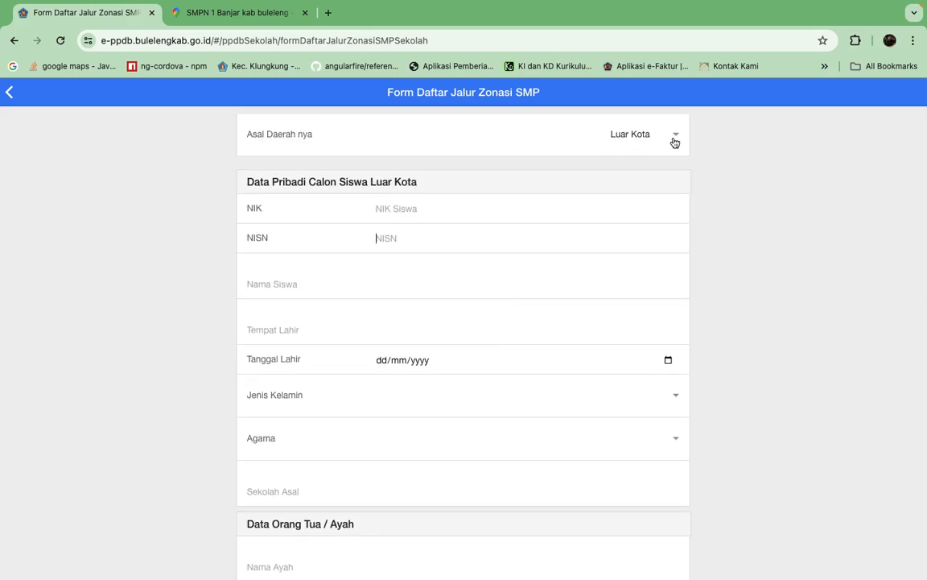
left_click(414, 202)
left_click(682, 143)
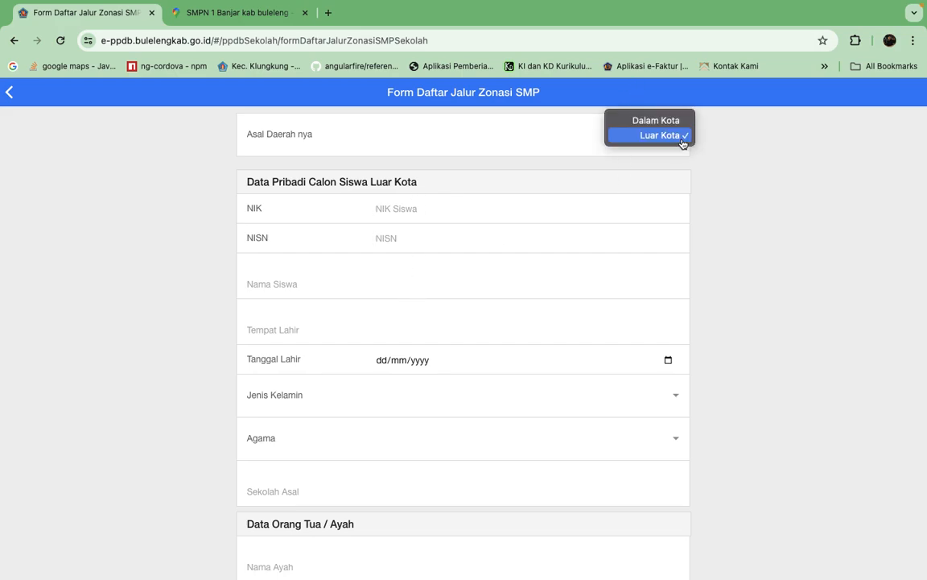
left_click(667, 121)
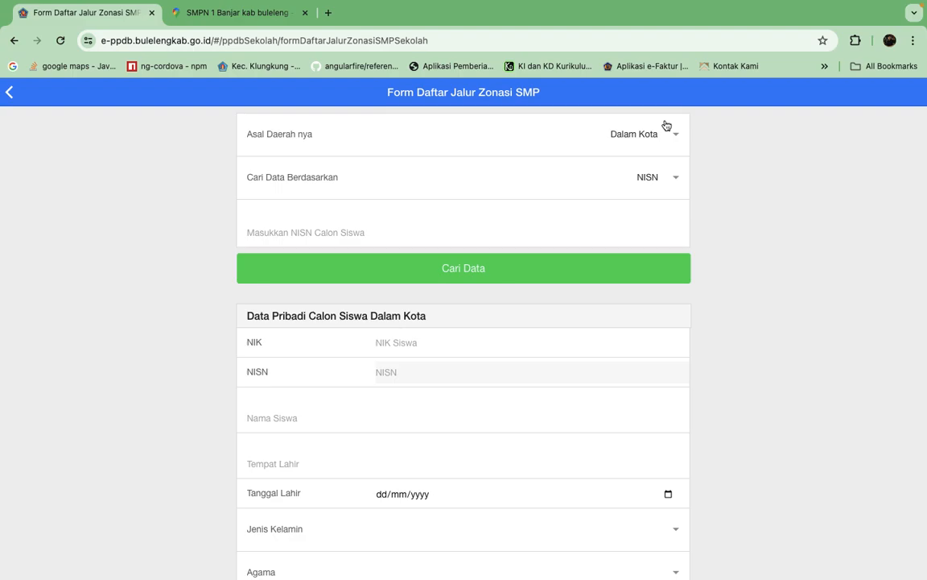
left_click(675, 179)
left_click(671, 182)
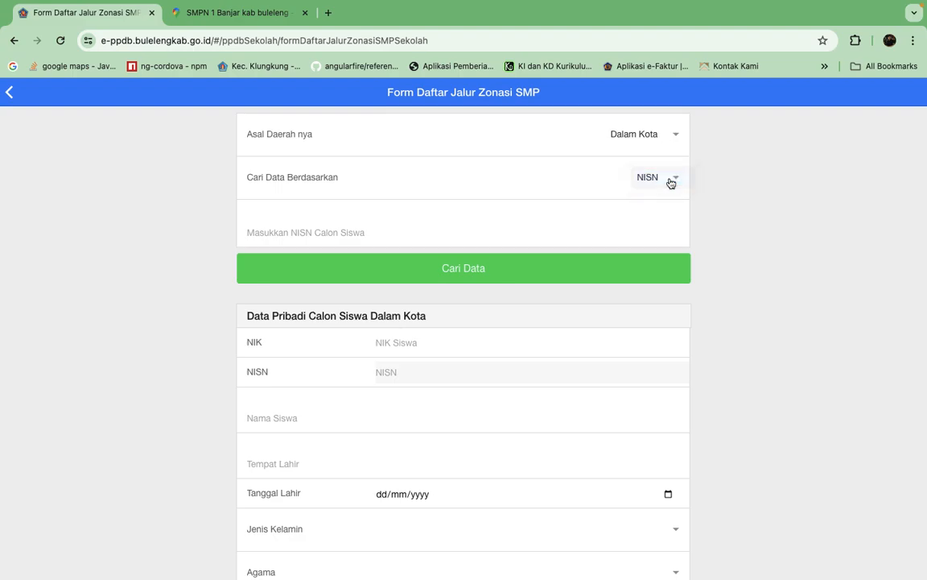
Switch to the Firebase Realtime Database and open the student record at /dataSiswa/125 in ppdbbuleleng.
left_click(336, 225)
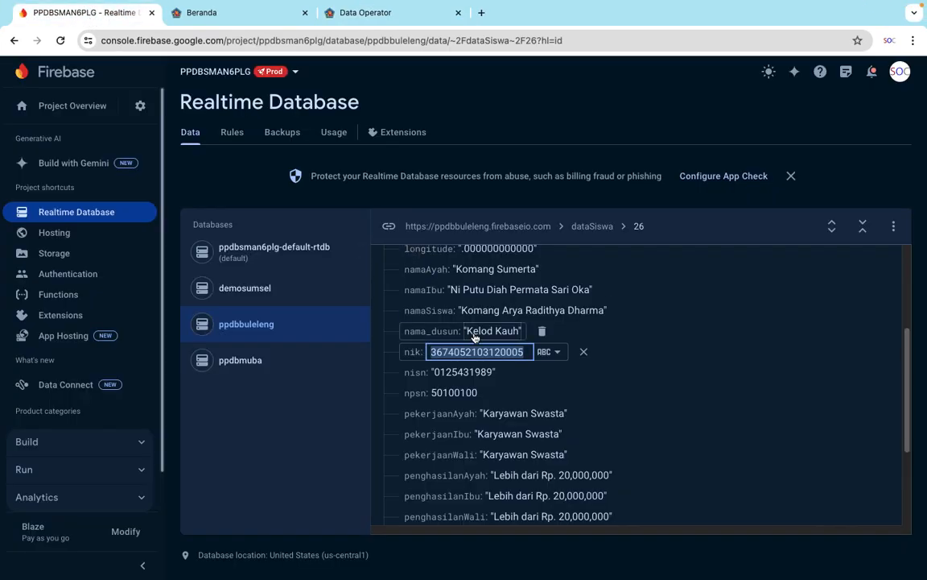
left_click(659, 225)
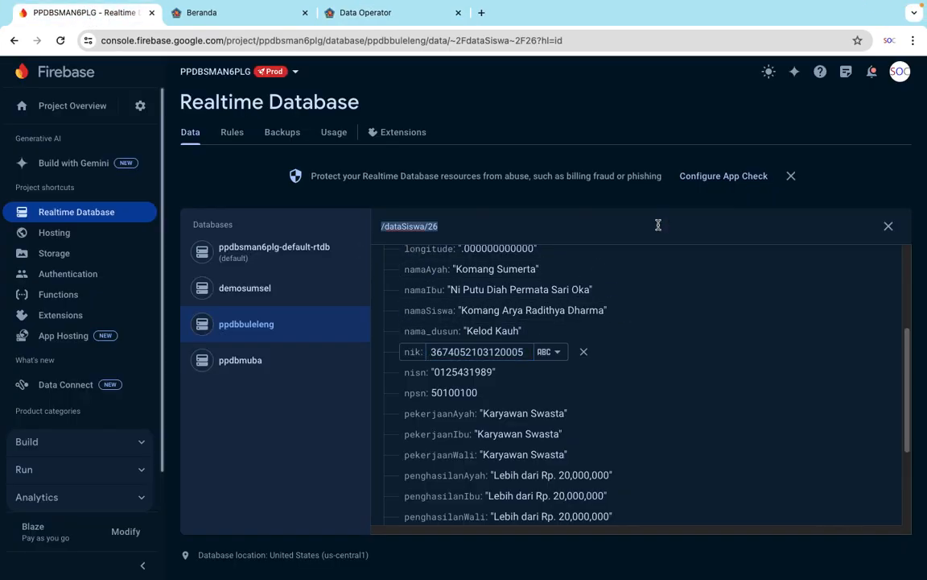
left_click(459, 228)
double_click(436, 227)
type("125")
key("Return")
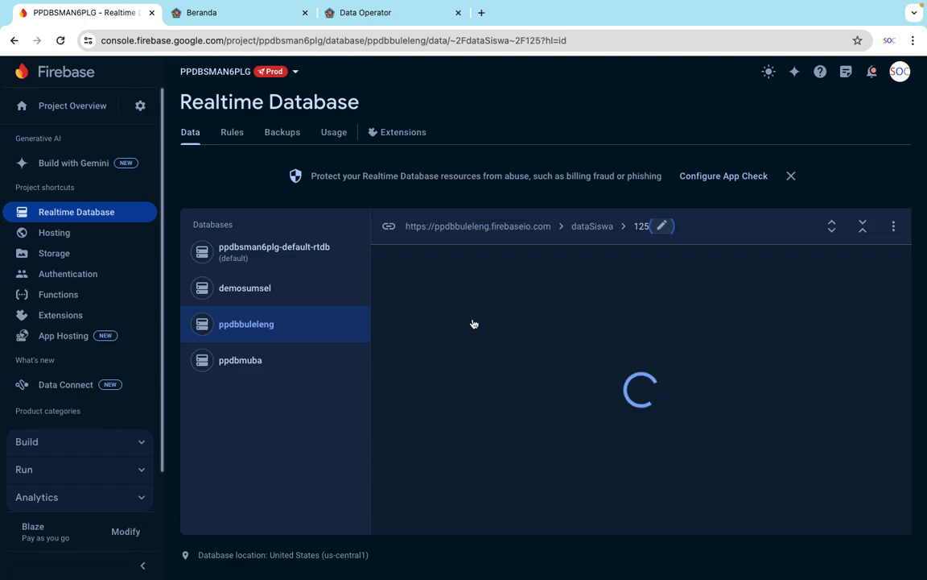
scroll(658, 395, "down", 5)
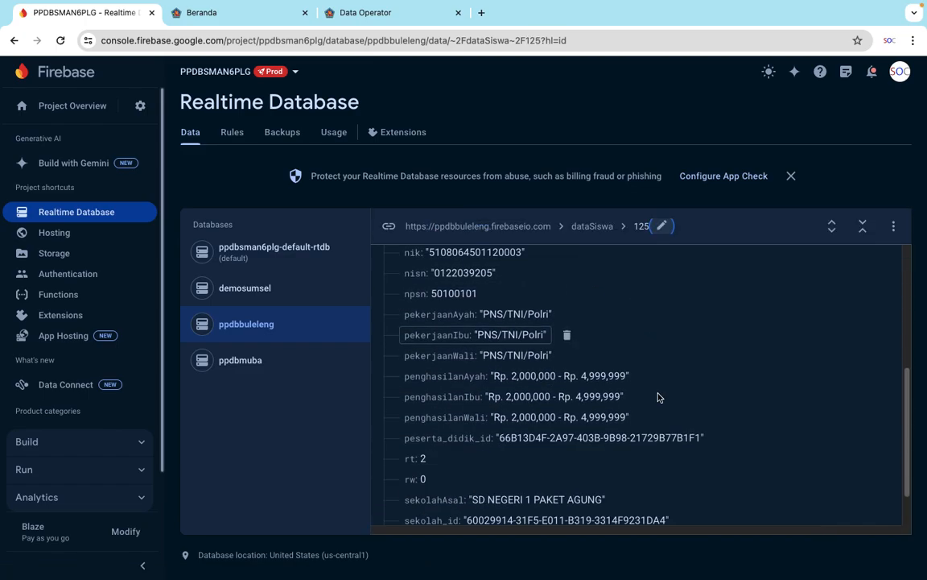
Copy the record's npsn value and try it as the candidate's NISN in the PPDB registration form, with and without its last digit.
left_click(451, 295)
key("super+c")
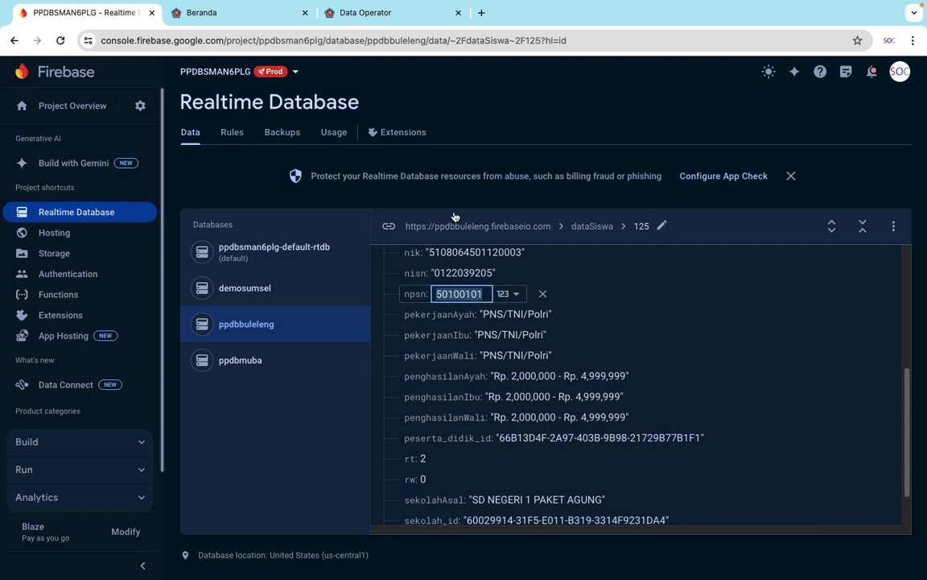
key("ctrl+Right")
left_click(410, 231)
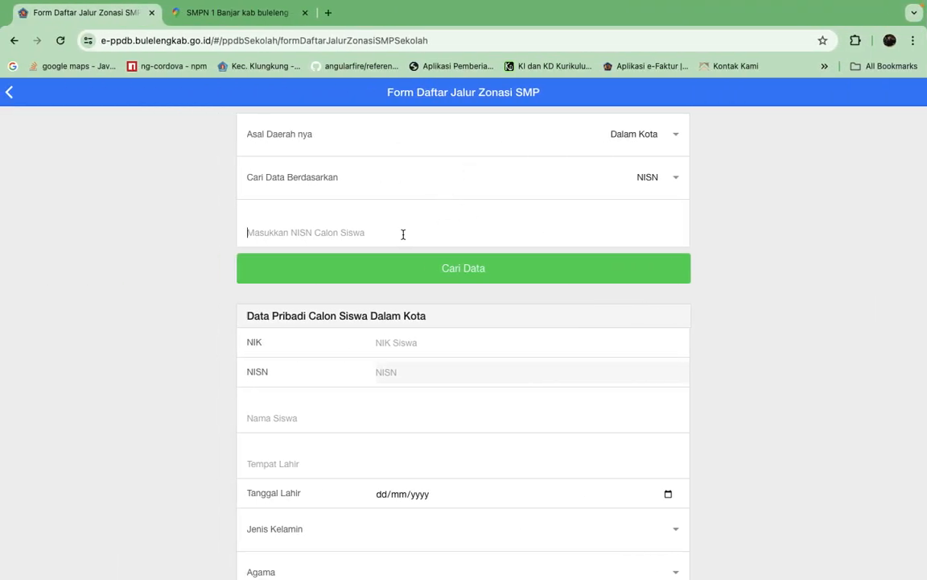
key("super+v")
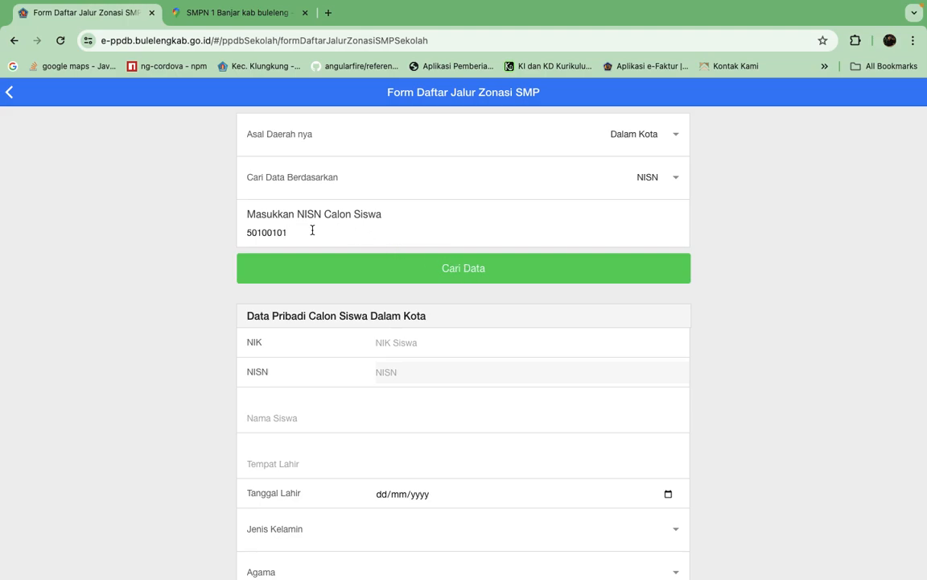
key("BackSpace")
left_click(487, 278)
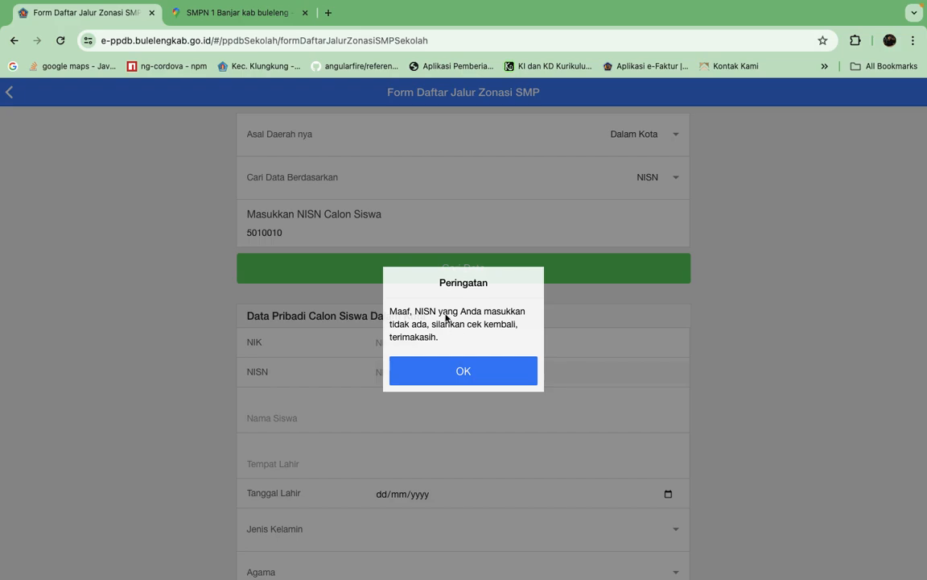
left_click(469, 378)
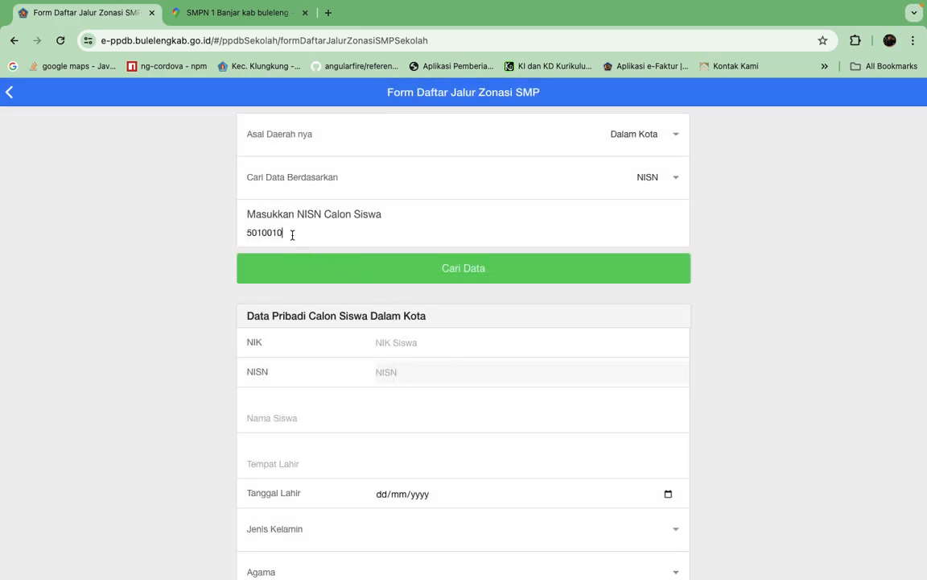
type("1")
left_click(486, 273)
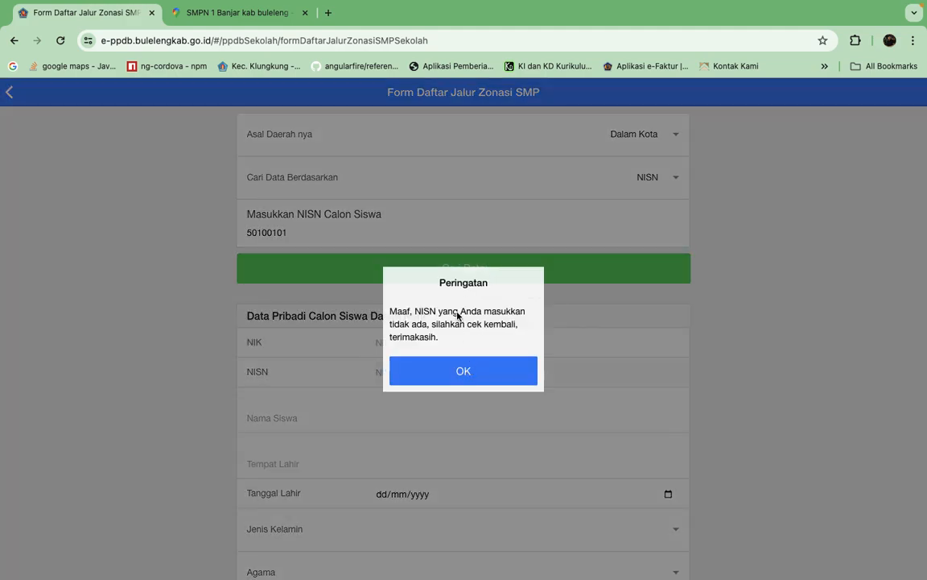
left_click(478, 384)
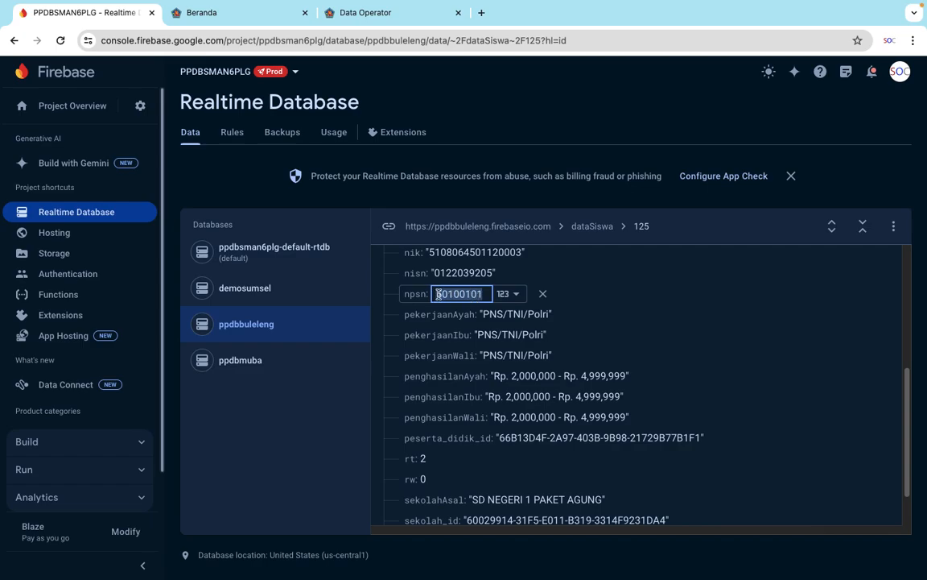
Copy the nisn value from record 125 in Firebase and use it to search for the candidate in the PPDB Zonasi form.
left_click(473, 274)
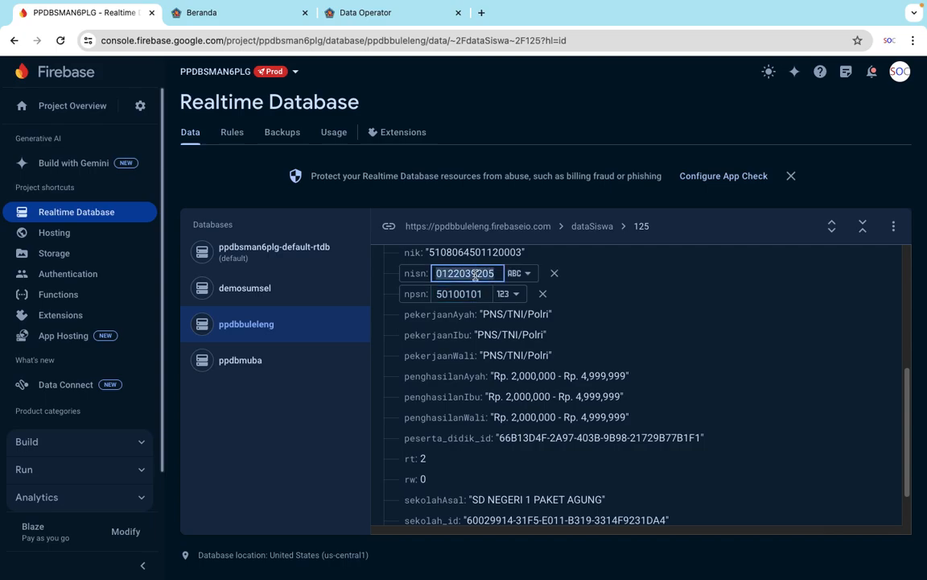
key("ctrl+Left")
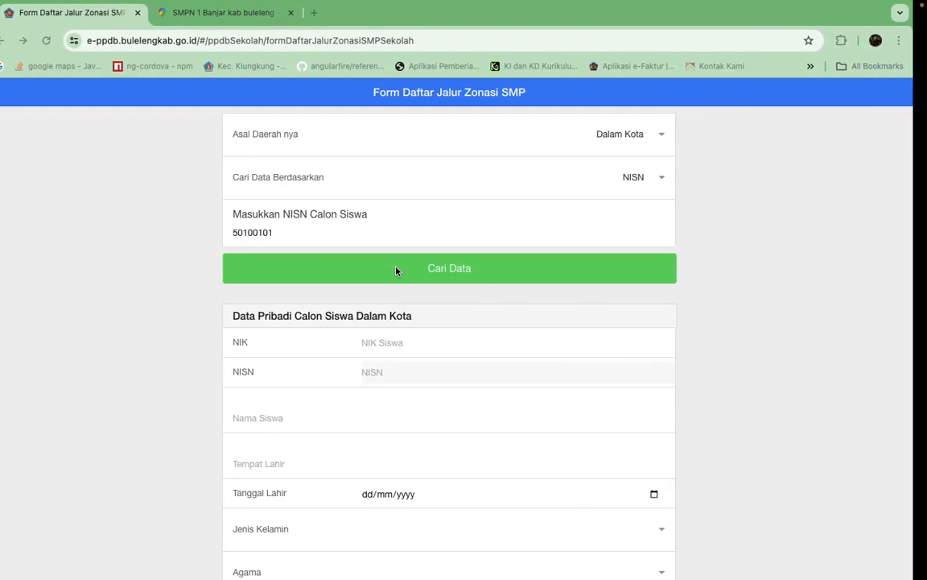
key("super+a")
key("super+v")
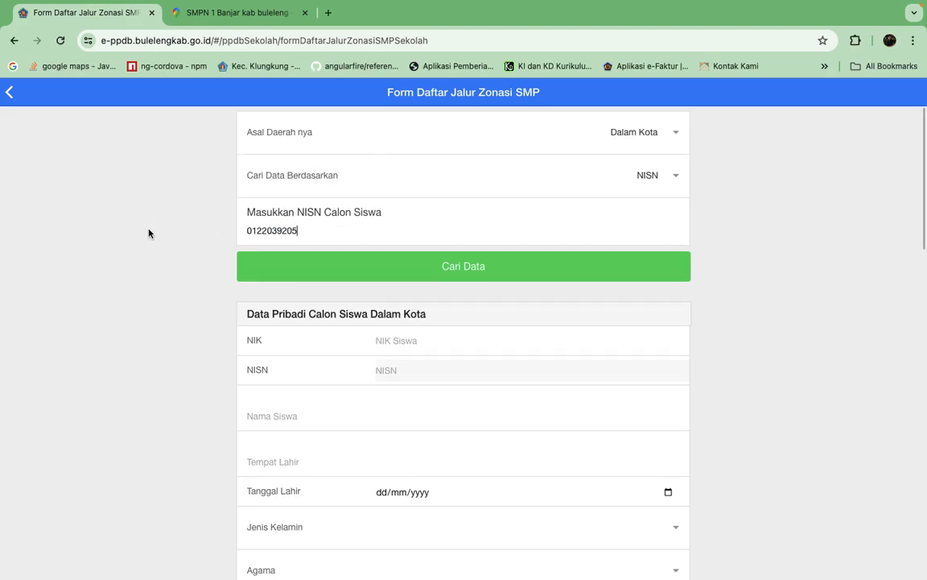
left_click(465, 269)
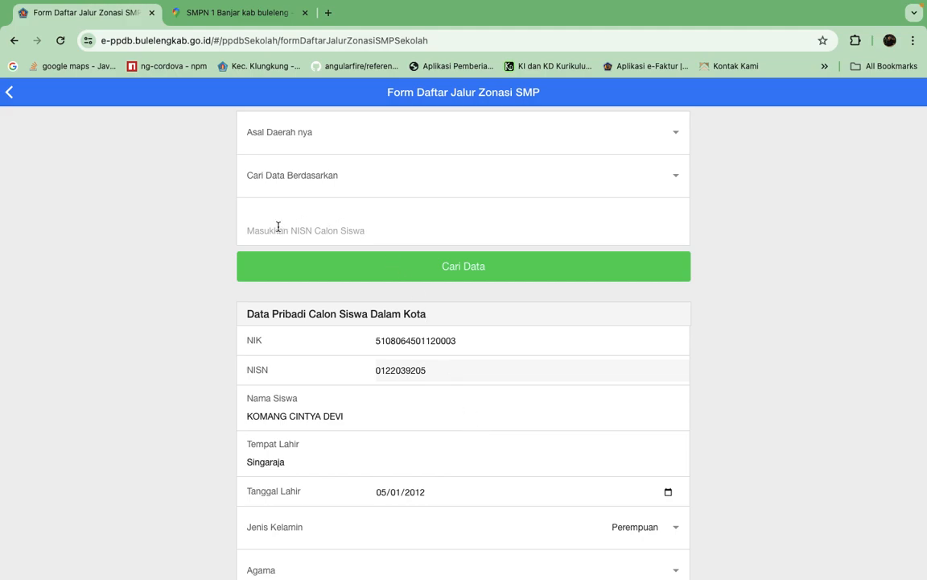
Review the candidate's filled-in personal data, school of origin and parent data in the Zonasi registration form.
scroll(443, 379, "down", 2)
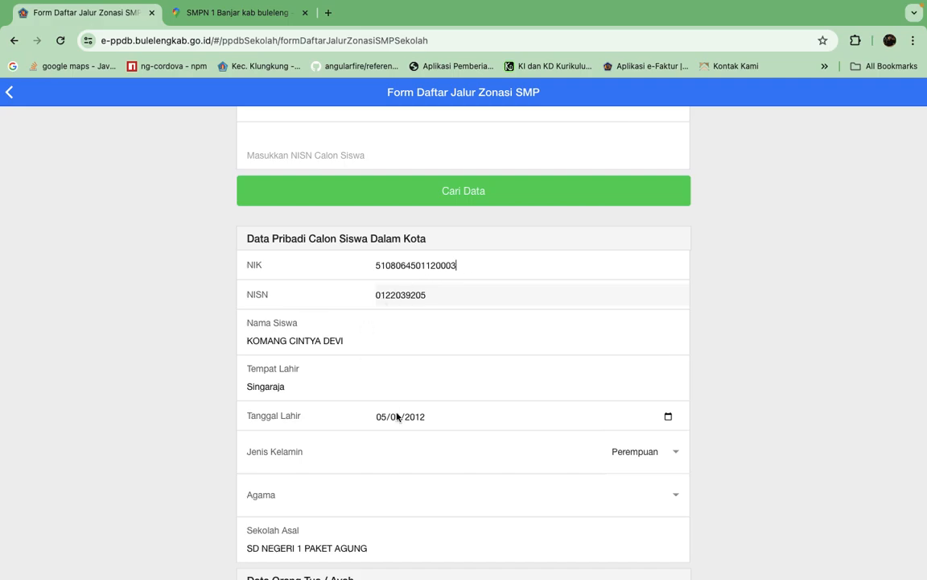
scroll(449, 452, "down", 2)
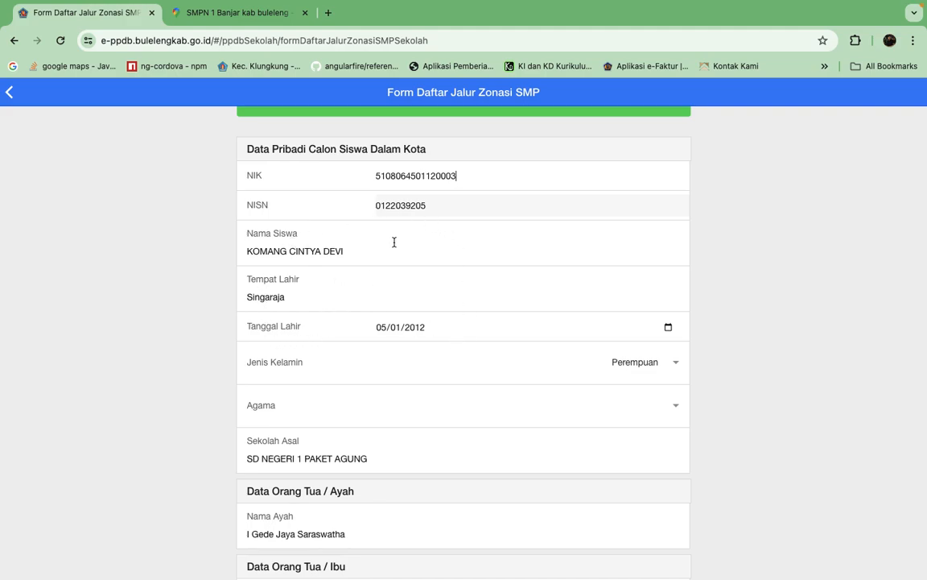
left_click(415, 181)
scroll(483, 379, "down", 1)
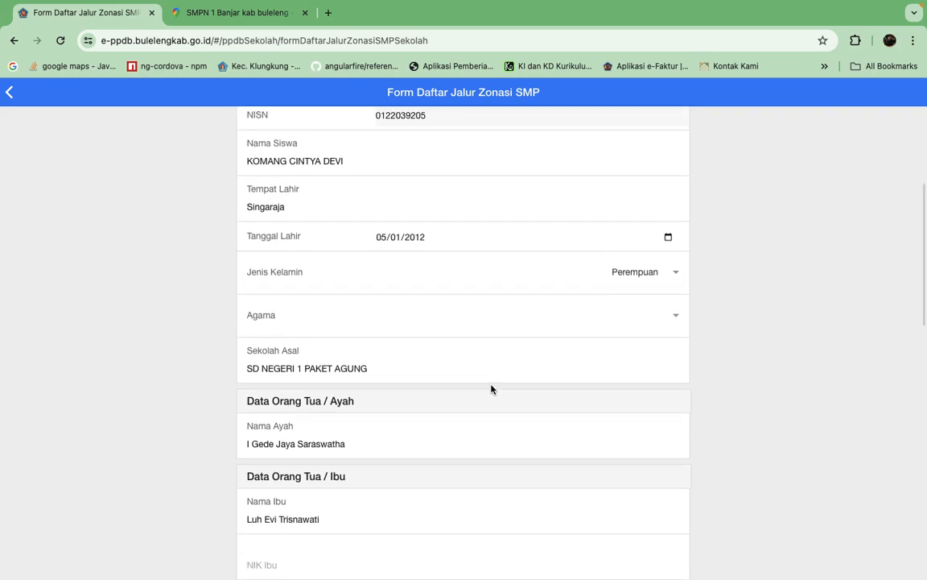
scroll(609, 243, "up", 1)
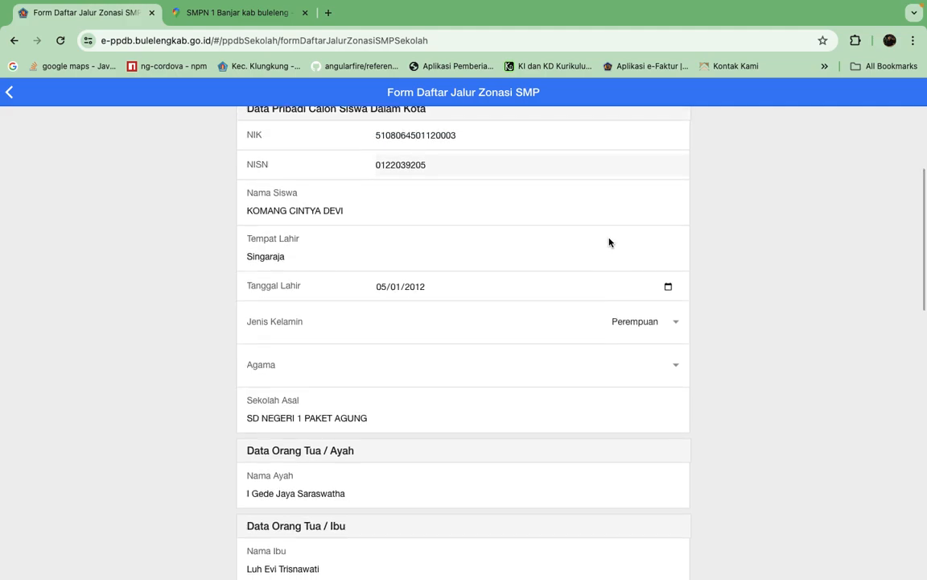
Set the candidate's Agama to Hindu in the personal data section.
scroll(609, 242, "down", 1)
scroll(636, 360, "down", 2)
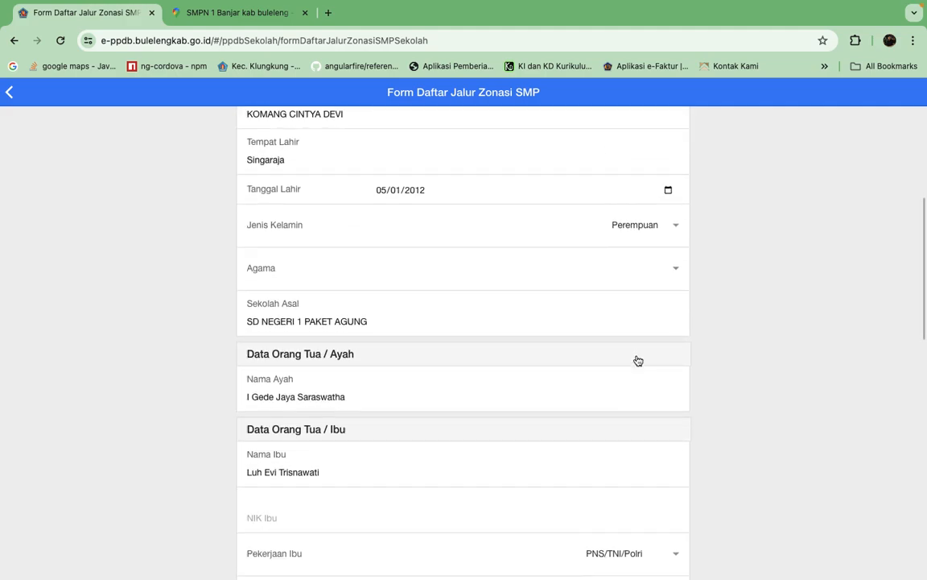
left_click(677, 269)
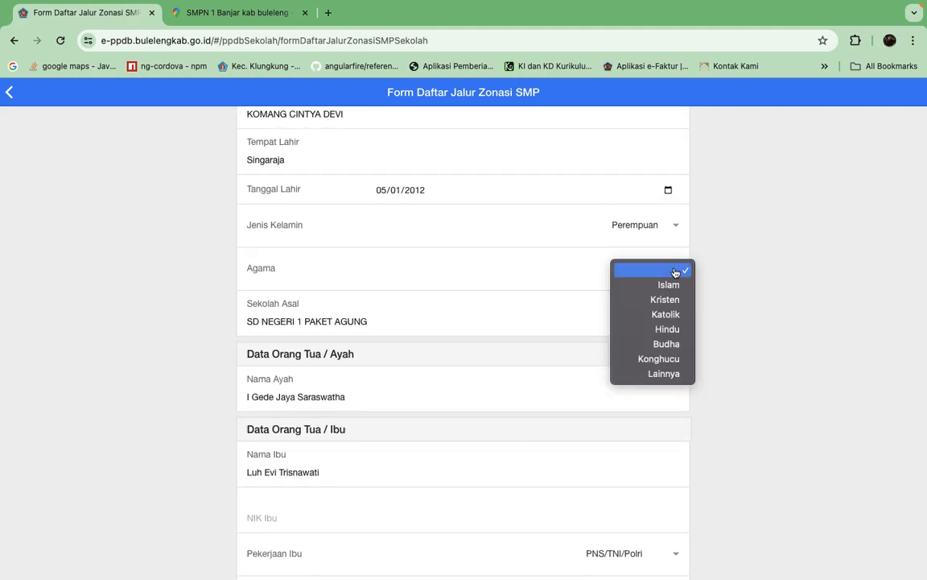
left_click(664, 331)
Enter the mother's NIK in the Data Orang Tua / Ibu section.
scroll(510, 400, "down", 3)
scroll(510, 400, "down", 2)
left_click(364, 322)
type("98290384092384023")
scroll(557, 472, "down", 2)
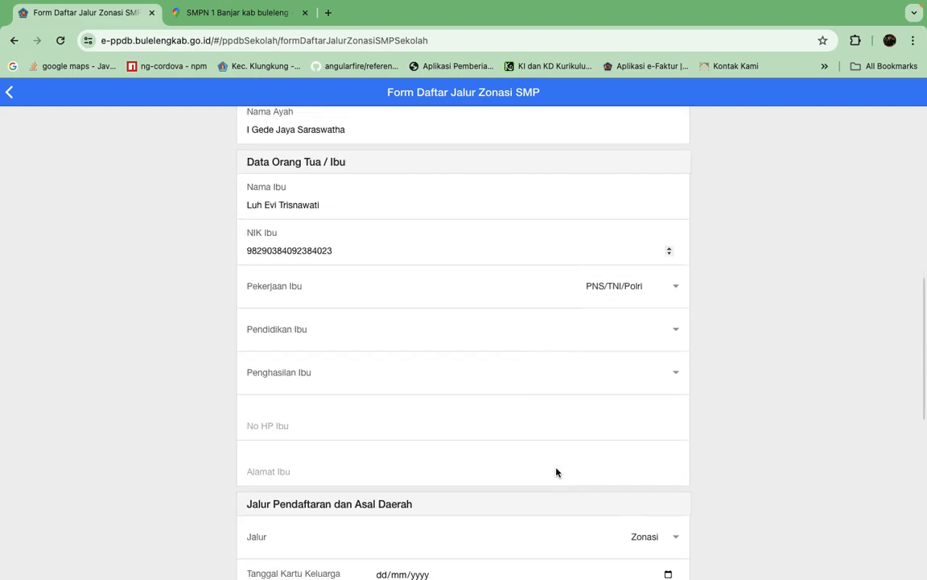
Set Pendidikan Ibu to Paket A and Penghasilan Ibu to Rp. 1.000.000 - Rp. 1.999.999.
left_click(663, 314)
left_click(659, 429)
left_click(670, 349)
left_click(656, 398)
Fill in the mother's mobile phone number and home address.
left_click(356, 406)
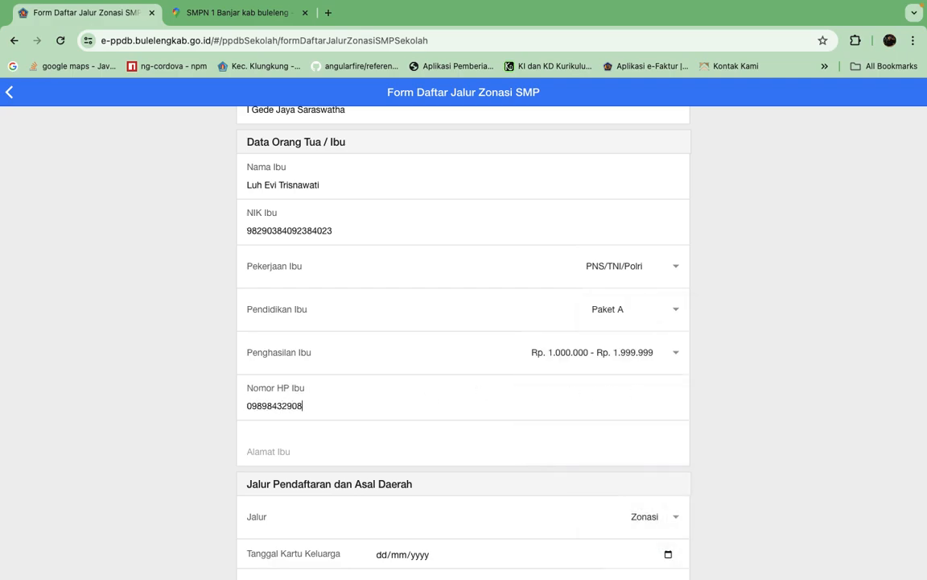
scroll(395, 446, "down", 3)
left_click(370, 327)
type("Jalan ini dan itu no 10")
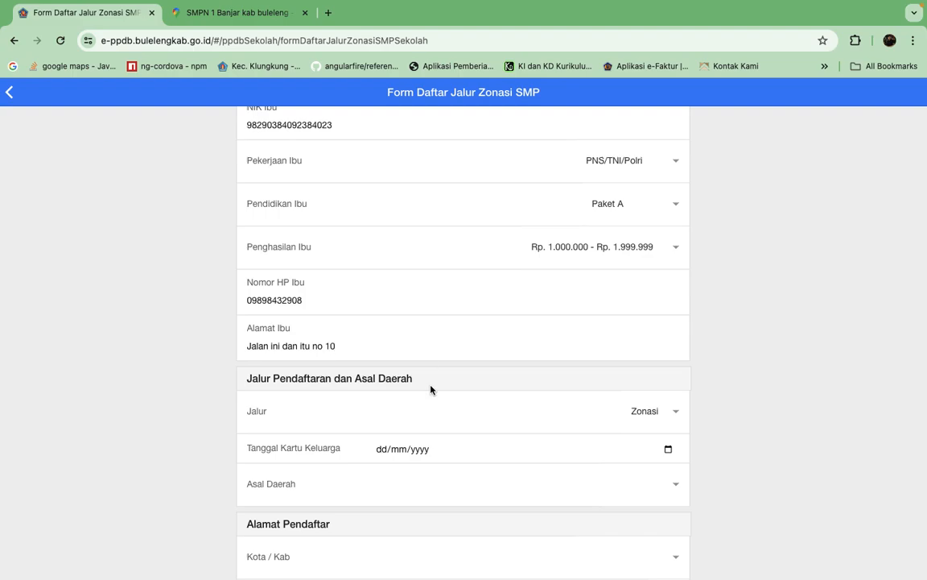
Set Tanggal Kartu Keluarga to 05/06/2023 and Asal Daerah to Dalam Kota for the Zonasi path.
scroll(431, 390, "down", 3)
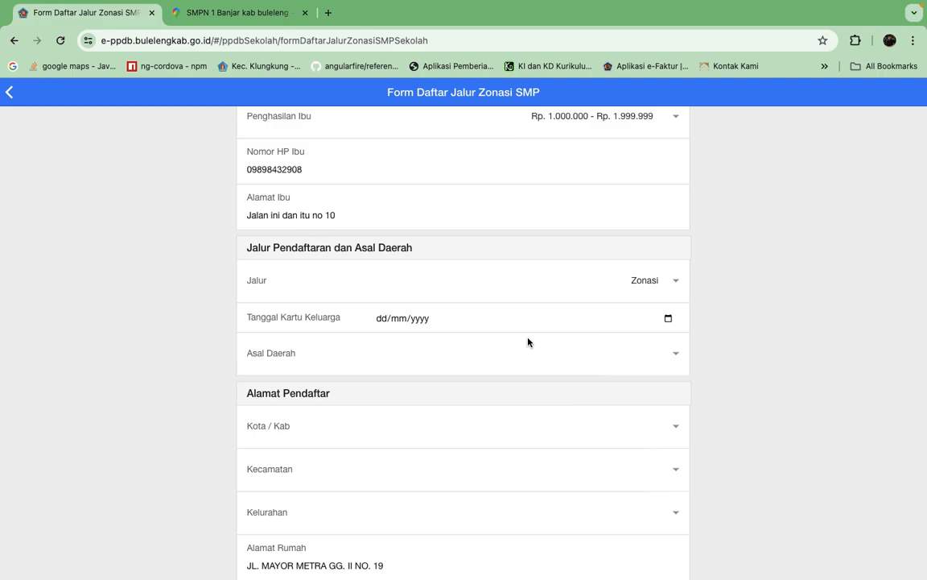
left_click(669, 318)
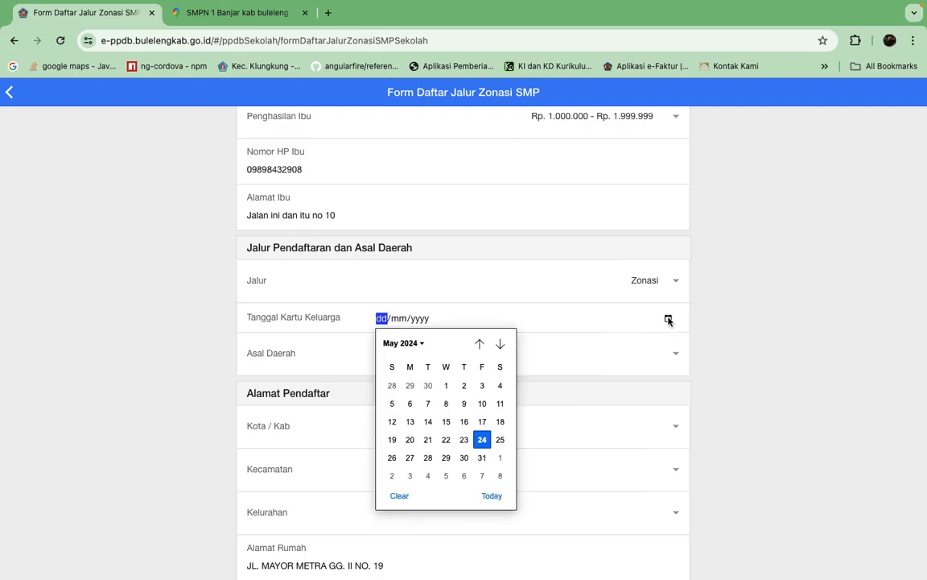
left_click(392, 403)
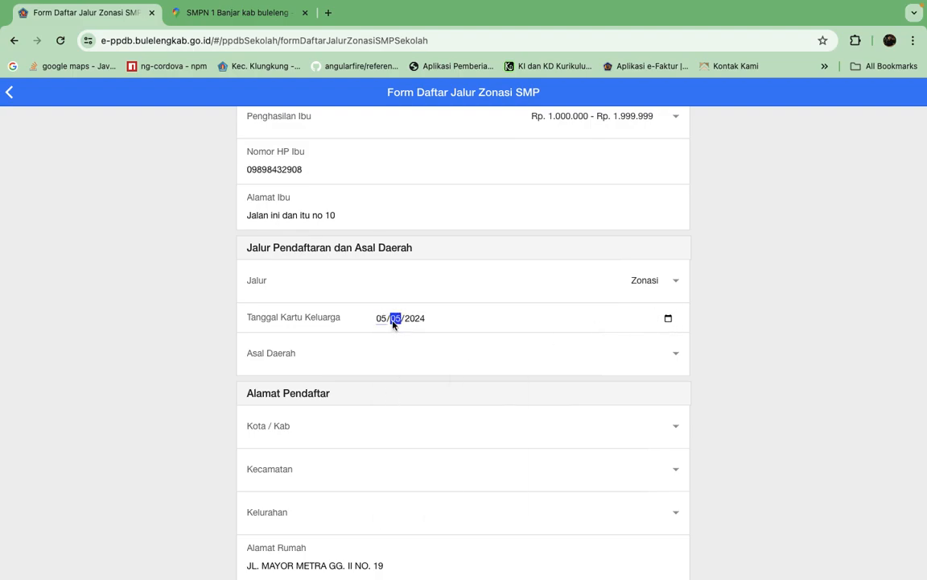
type("6")
key("Down")
left_click(677, 353)
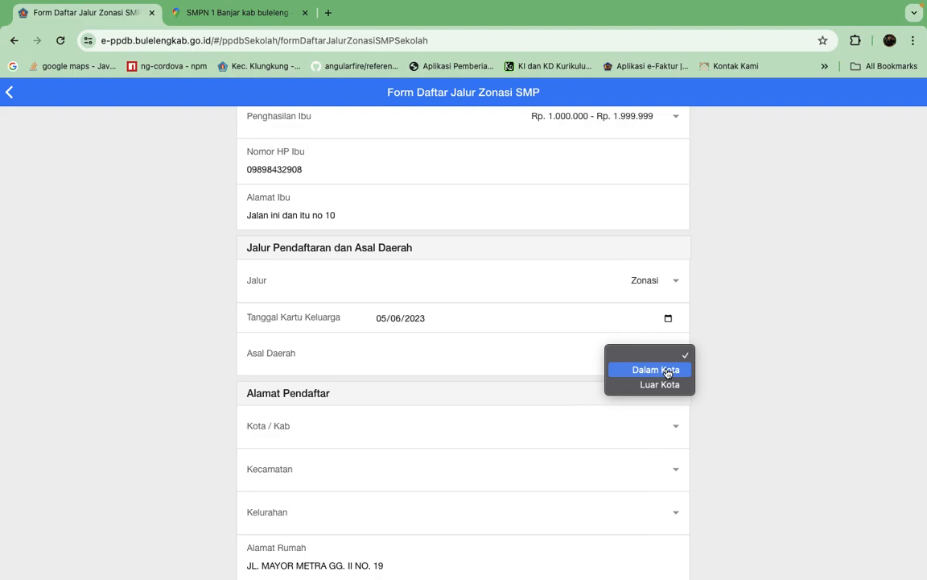
left_click(667, 372)
Set the applicant's Kota / Kab to Kab. Buleleng and Kecamatan to Kec. Buleleng.
scroll(774, 449, "down", 3)
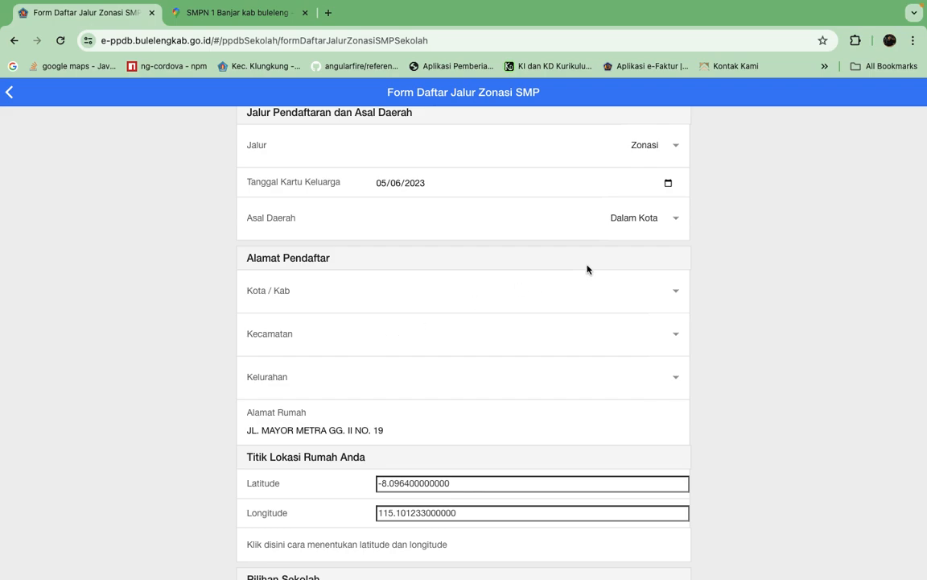
left_click(672, 291)
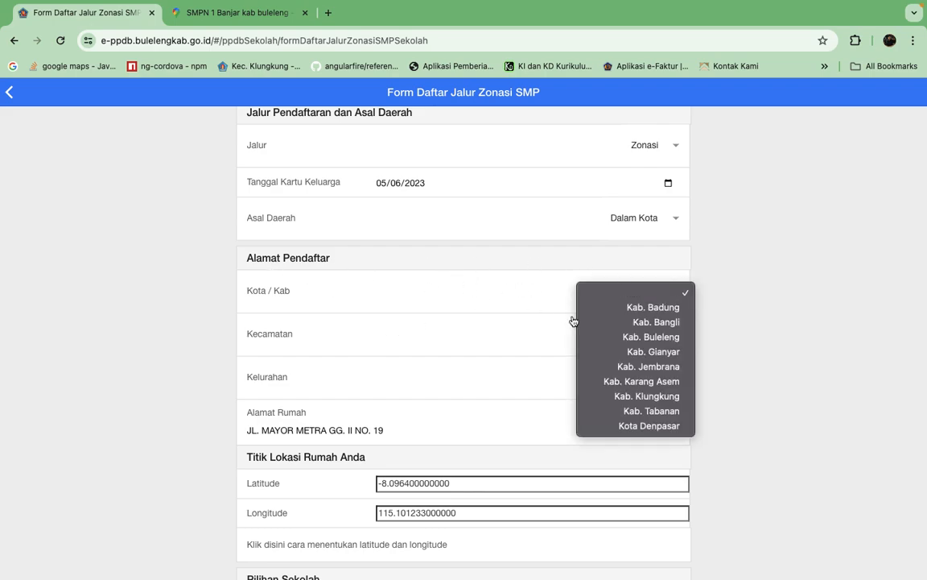
left_click(648, 336)
left_click(678, 338)
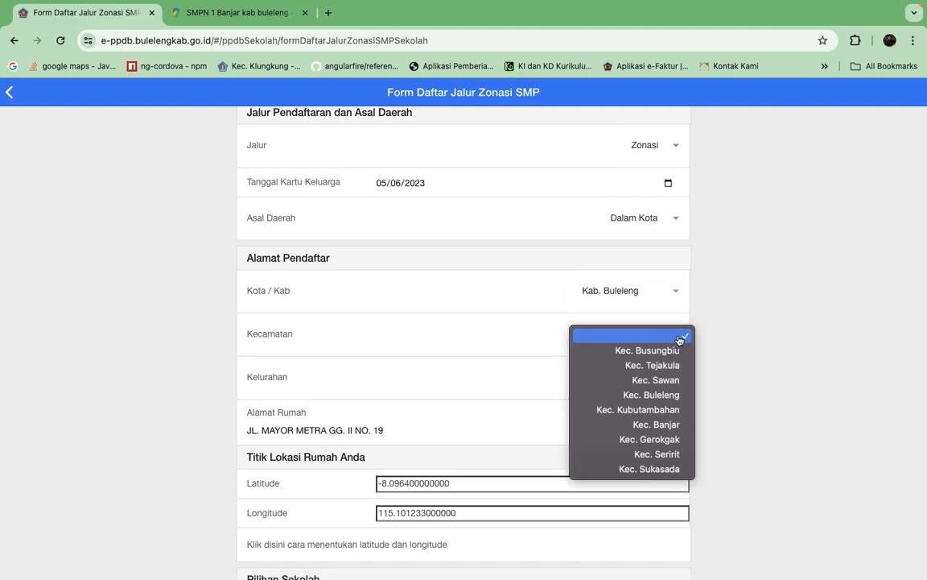
left_click(654, 395)
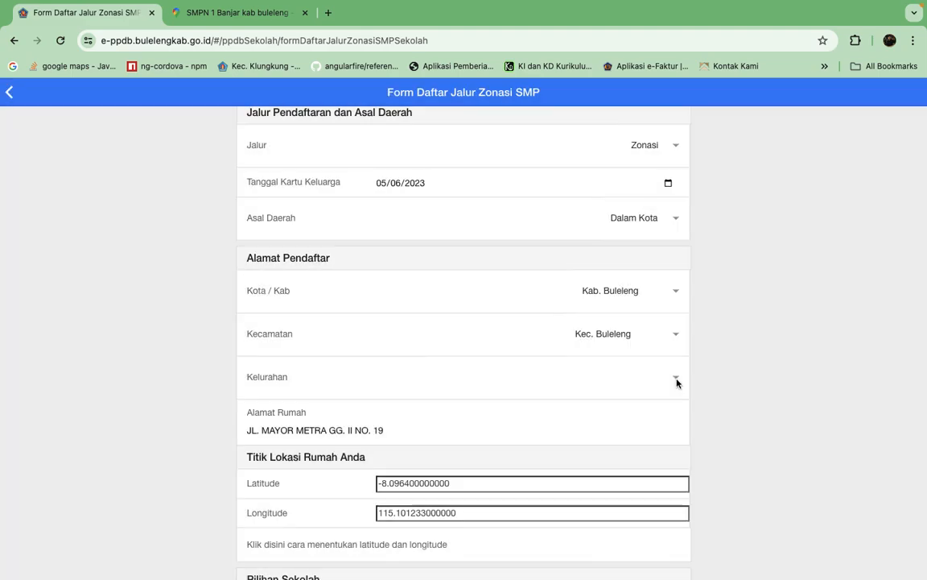
Look through the Kelurahan options and choose Lingkungan Tegal Mawar - Banjar Bali.
left_click(676, 378)
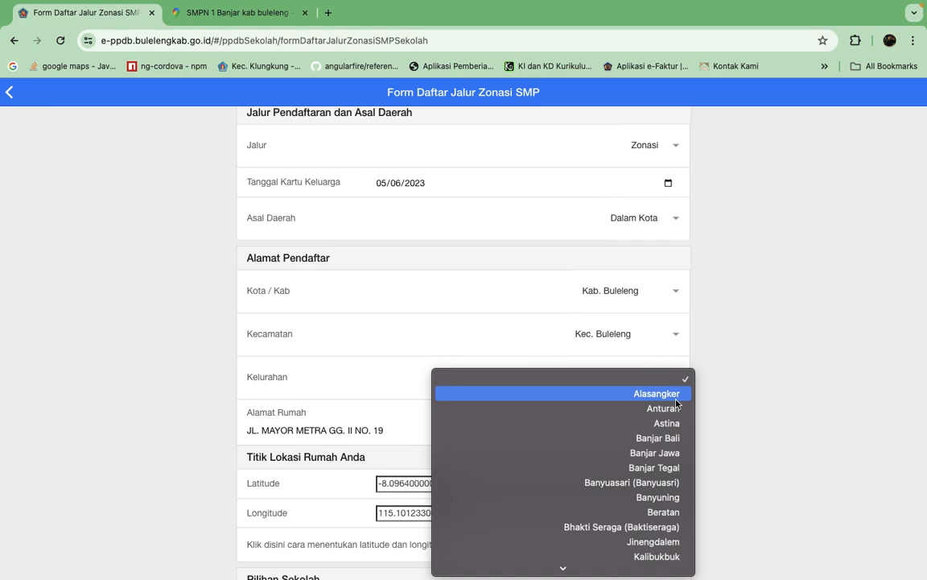
scroll(666, 455, "down", 3)
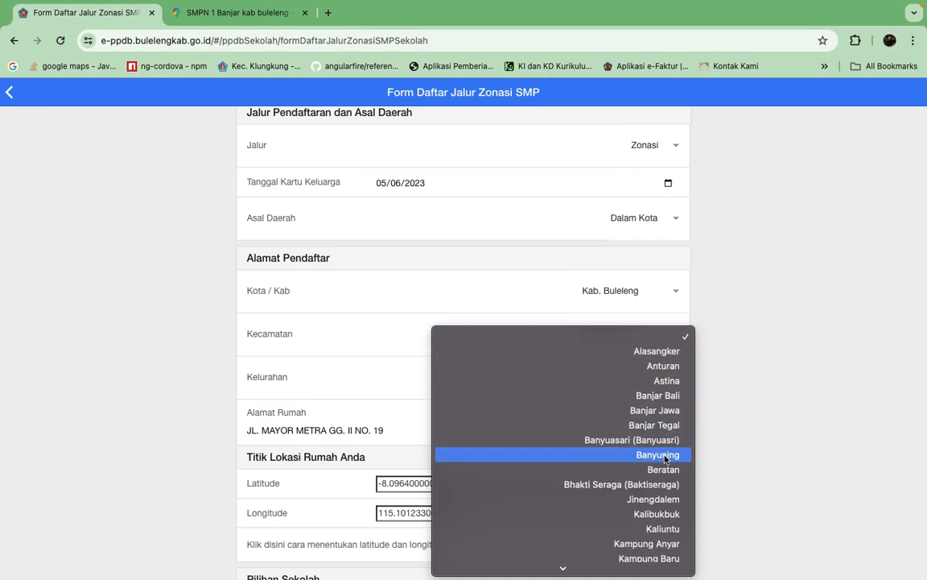
scroll(654, 507, "down", 8)
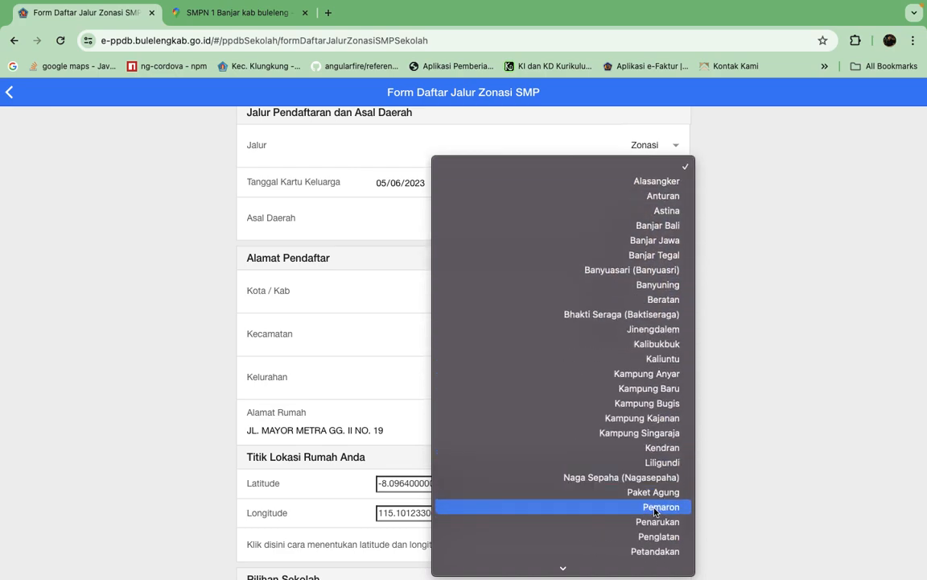
scroll(655, 512, "down", 5)
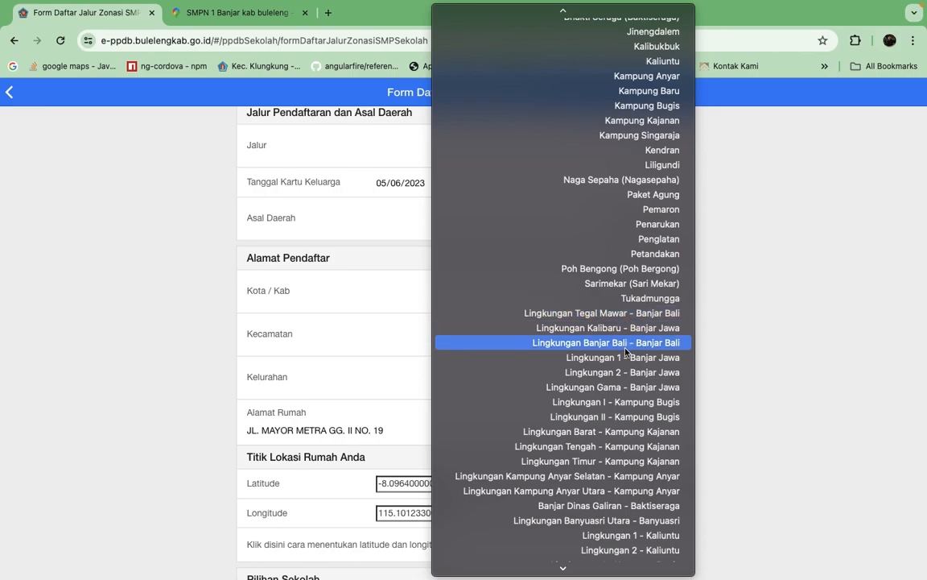
scroll(635, 354, "up", 5)
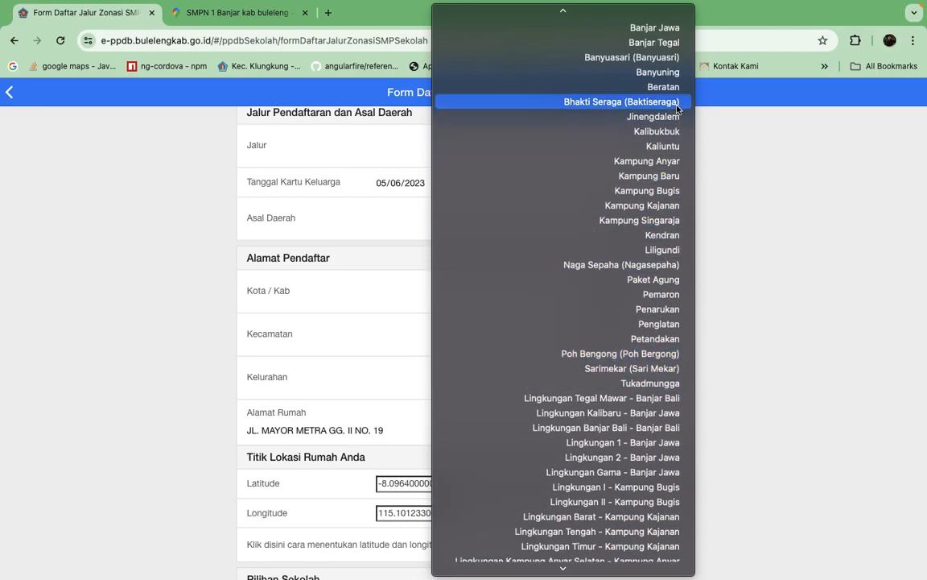
scroll(677, 109, "down", 2)
scroll(676, 88, "up", 5)
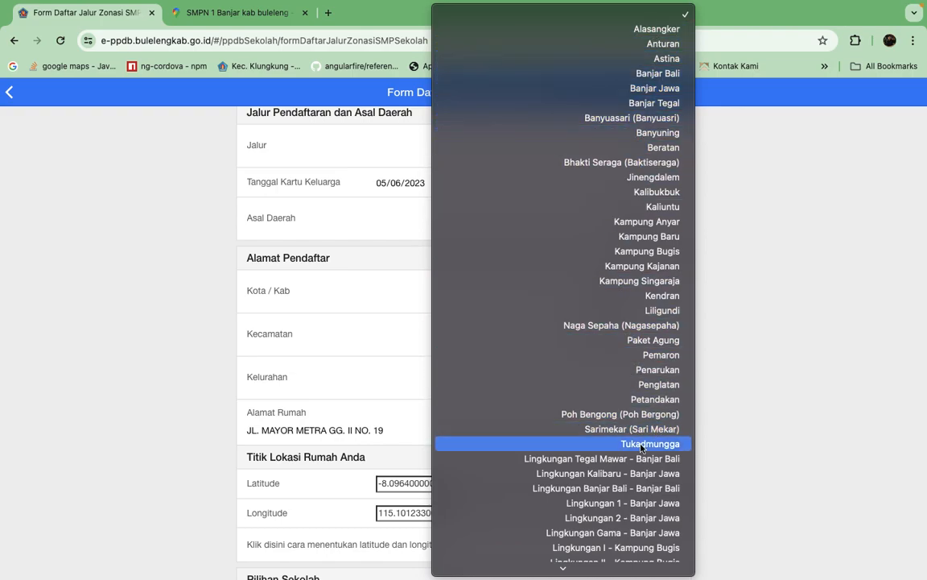
scroll(636, 442, "down", 5)
scroll(644, 306, "down", 2)
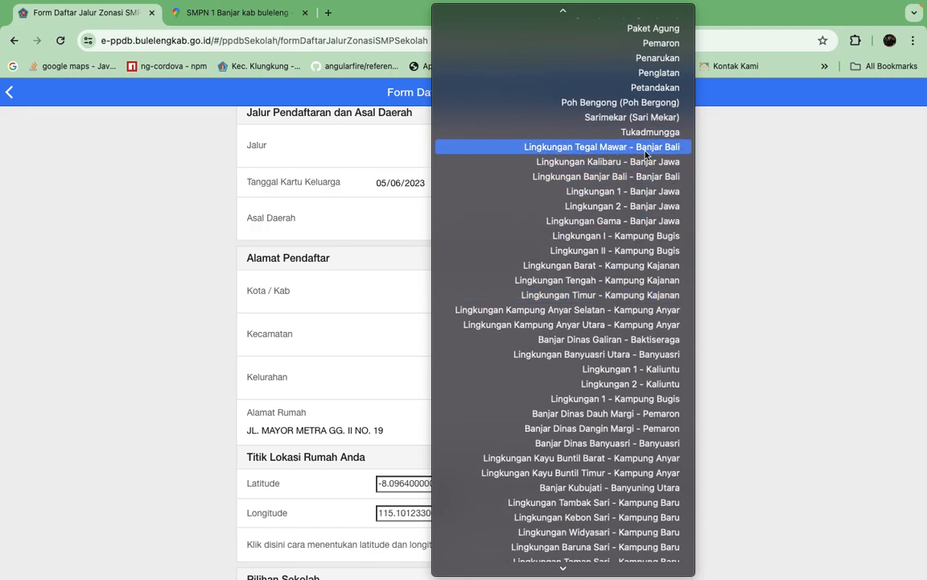
scroll(613, 184, "up", 7)
scroll(612, 184, "up", 1)
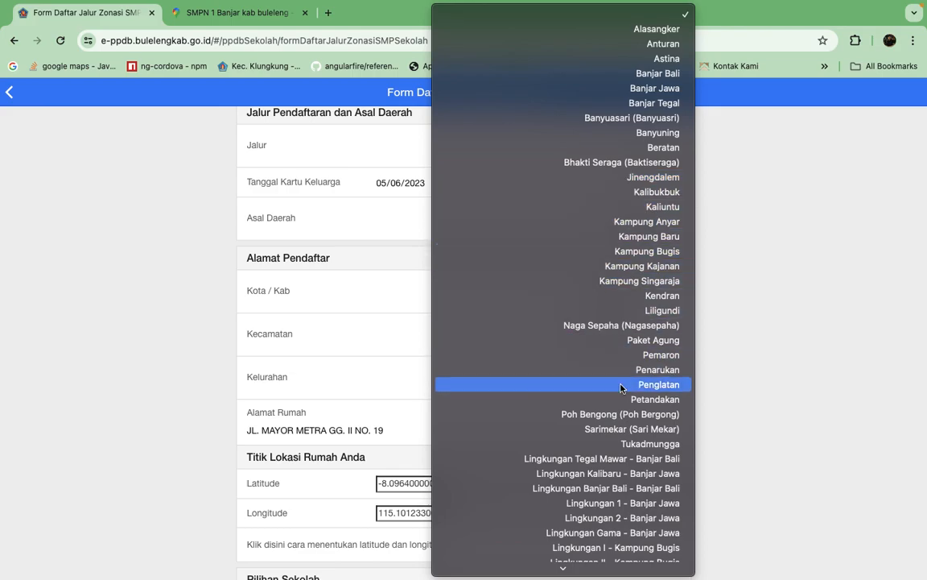
scroll(684, 457, "down", 3)
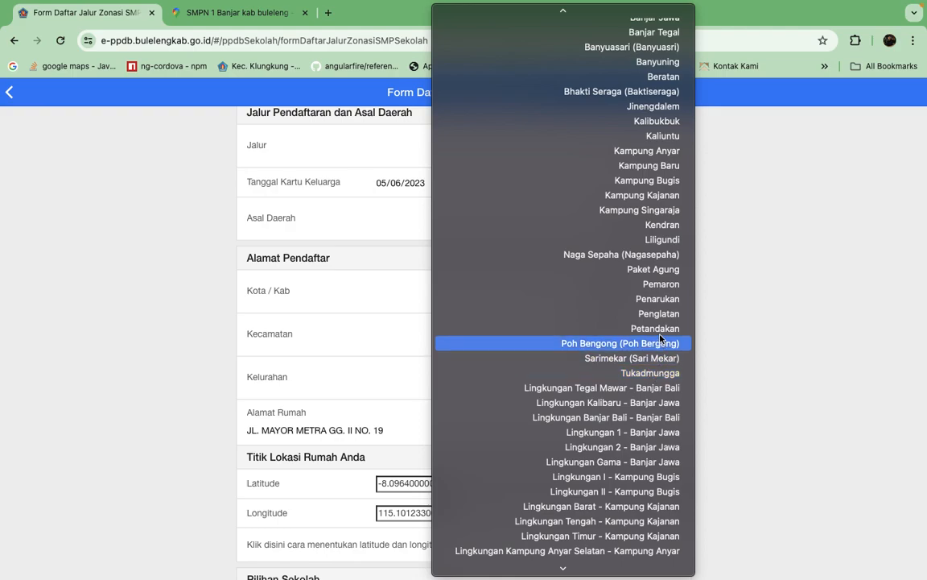
scroll(649, 56, "up", 2)
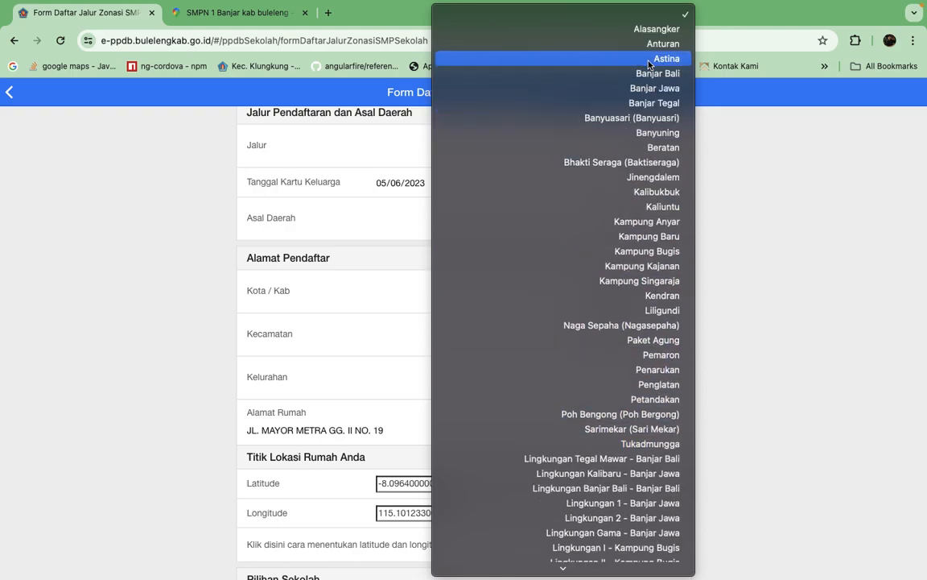
scroll(649, 64, "down", 3)
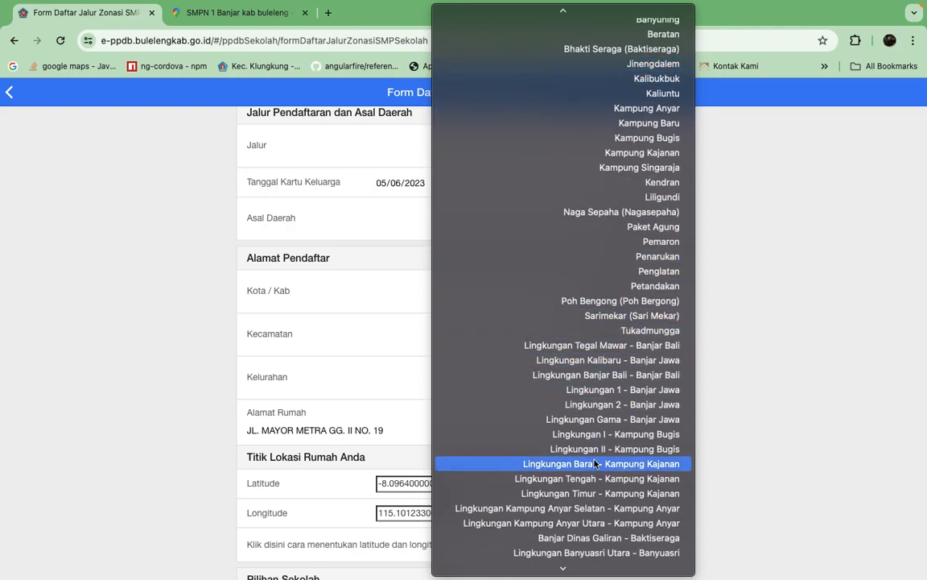
scroll(596, 464, "down", 4)
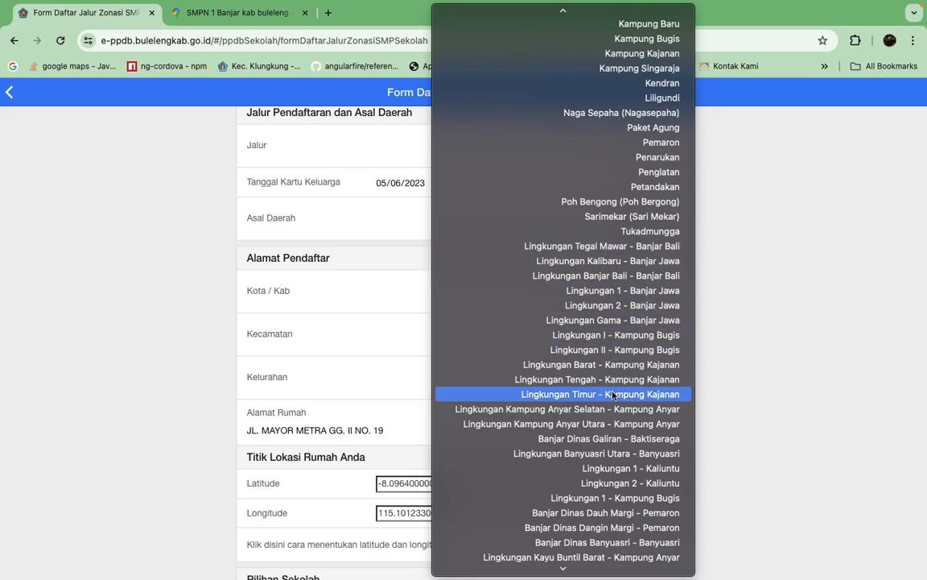
scroll(613, 394, "down", 3)
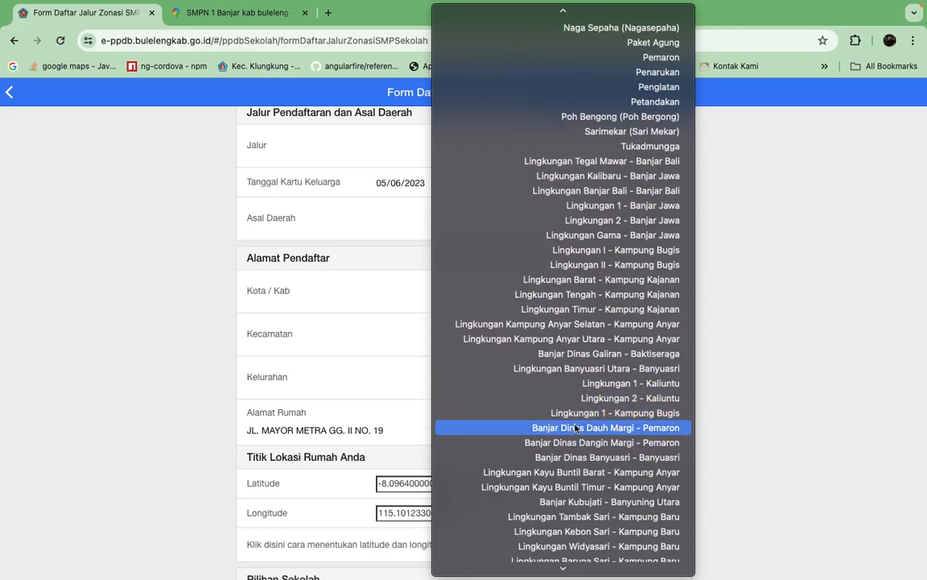
scroll(480, 471, "down", 3)
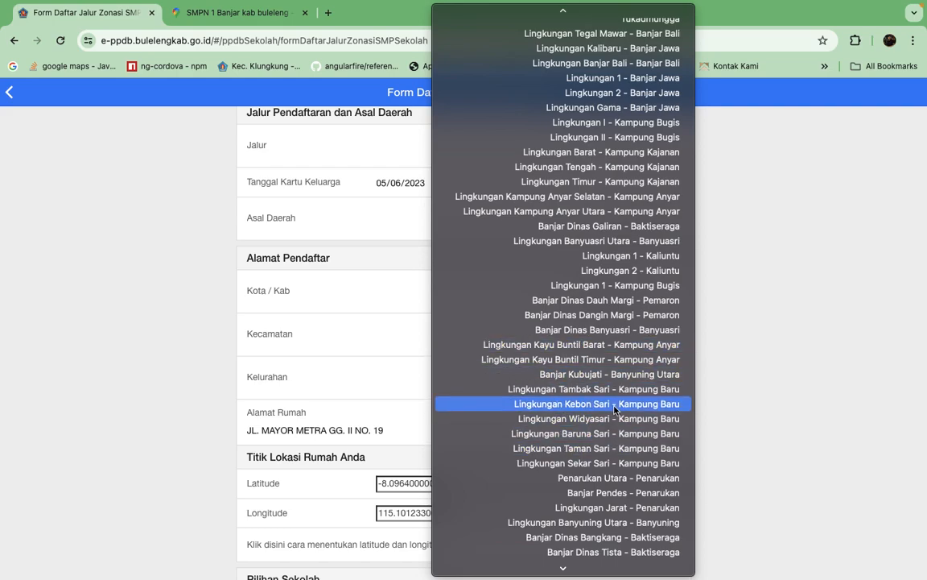
scroll(614, 409, "up", 10)
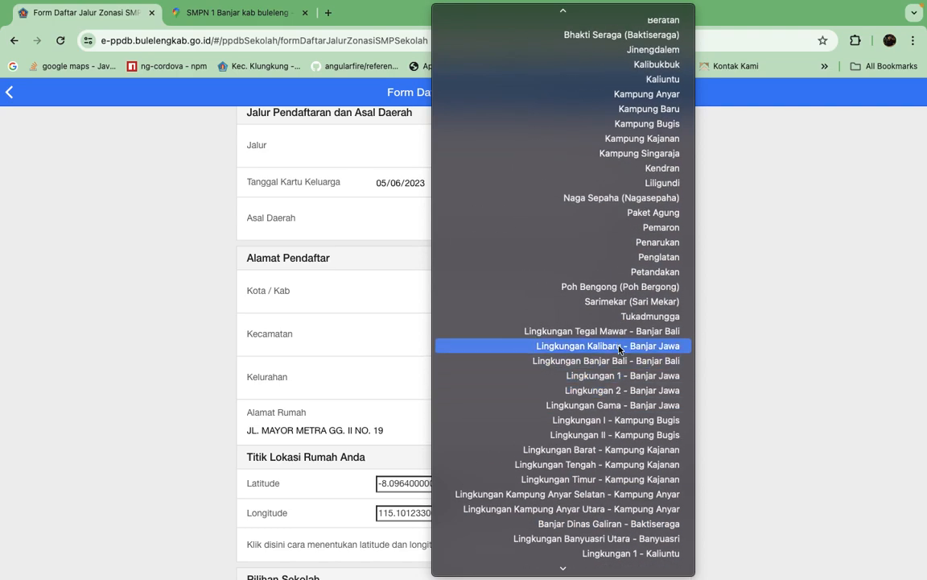
left_click(595, 334)
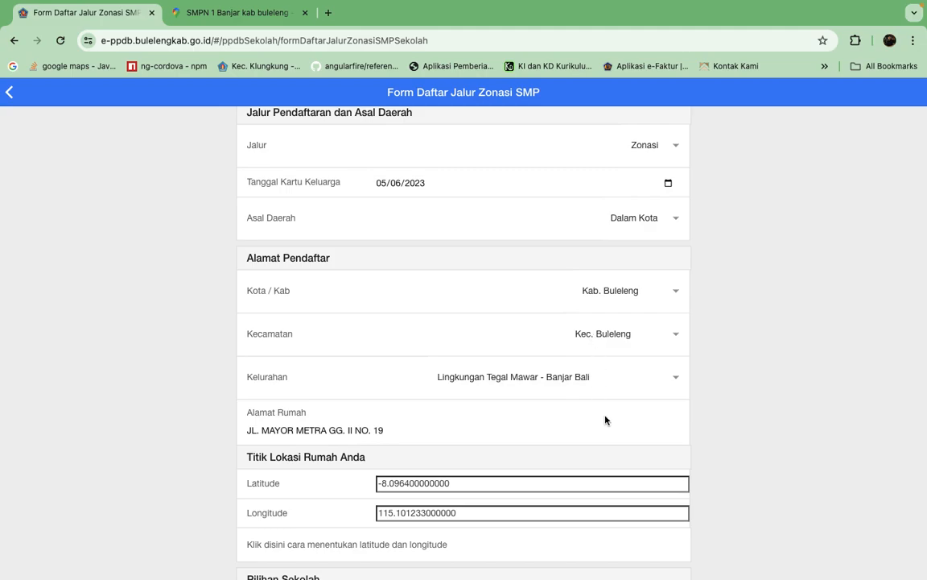
Review the completed form and home location coordinates, and look at the SMPN 1 Banjar search on Google Maps.
scroll(605, 419, "down", 2)
scroll(606, 419, "down", 2)
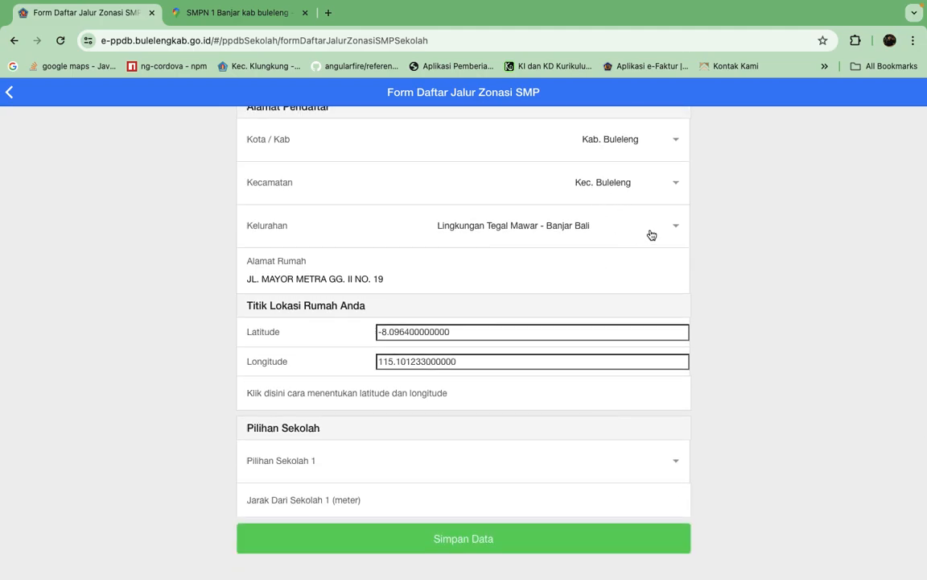
scroll(743, 271, "up", 10)
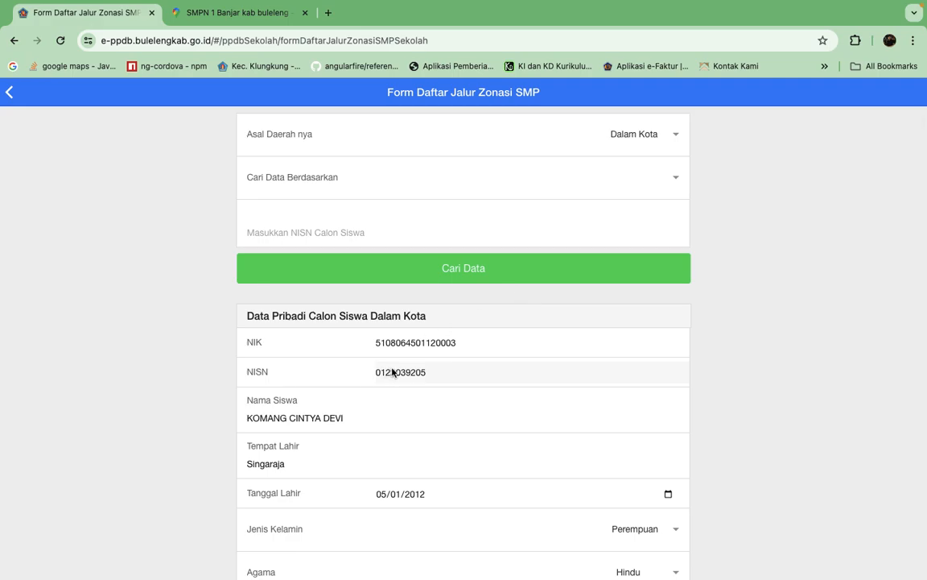
scroll(791, 432, "down", 3)
scroll(792, 433, "down", 15)
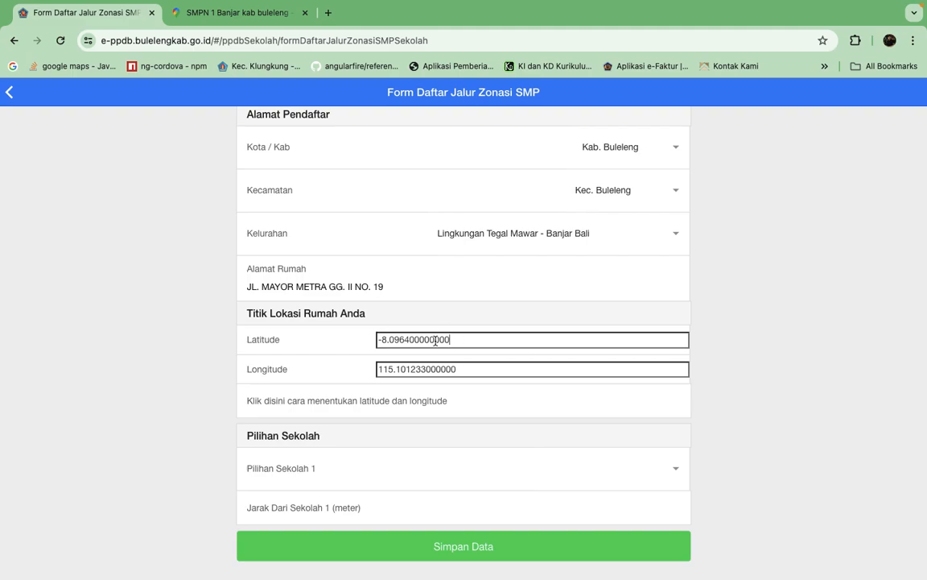
left_click(239, 16)
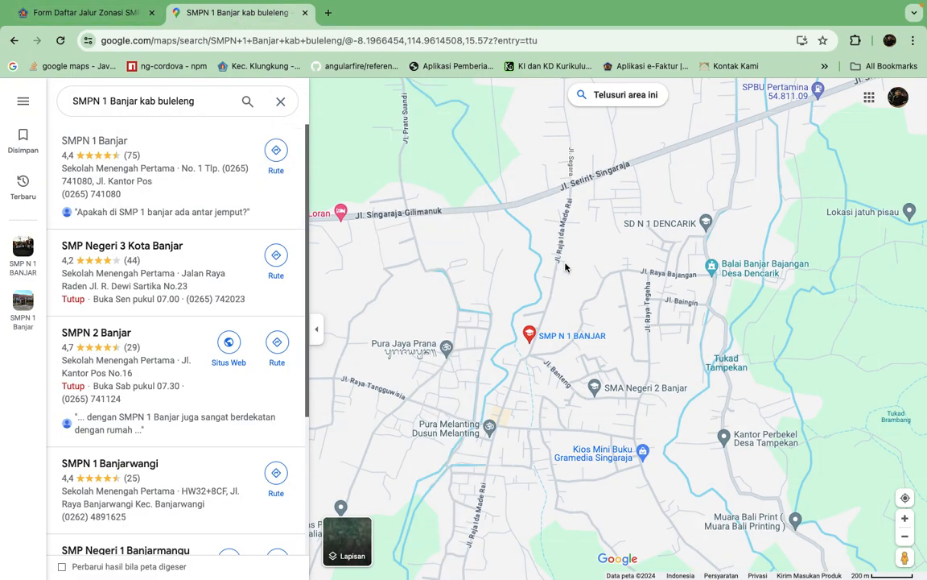
left_click(102, 14)
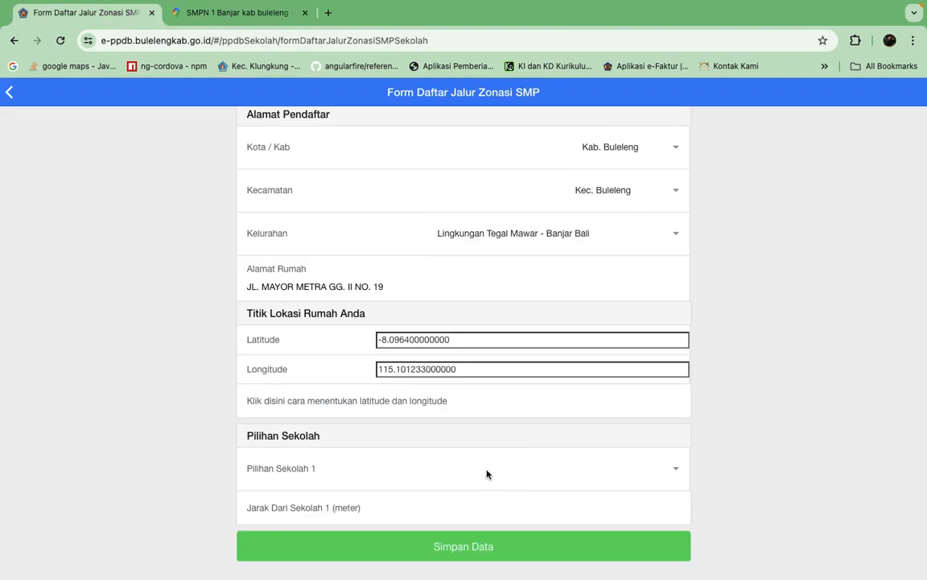
Choose SMP NEGERI 1 SINGARAJA as Pilihan Sekolah 1 and check the linked video guide on determining latitude and longitude.
left_click(673, 468)
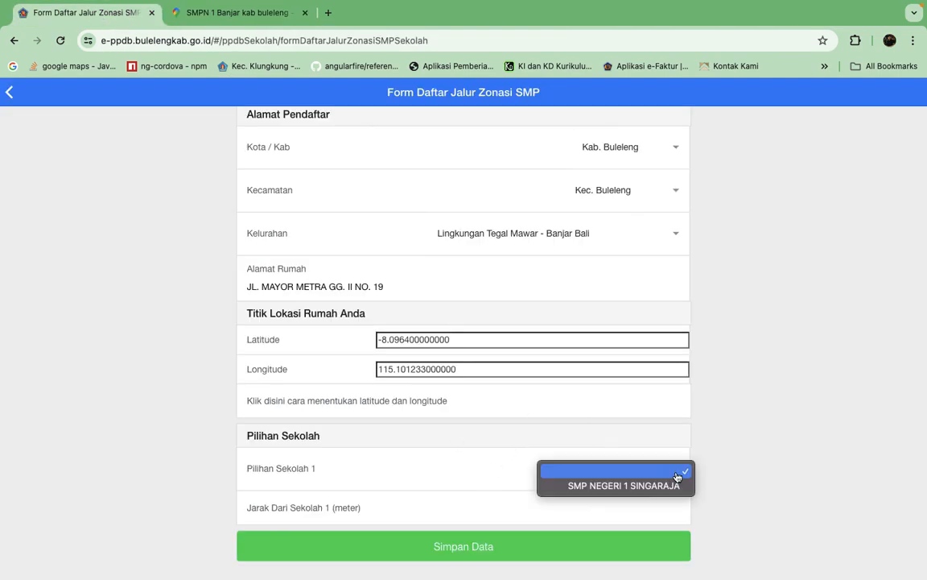
left_click(631, 486)
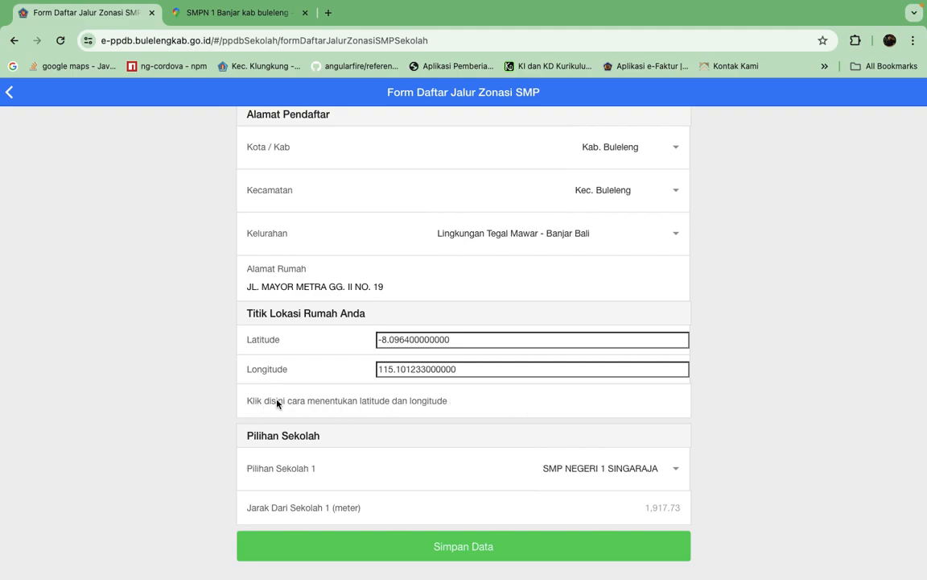
left_click(394, 402)
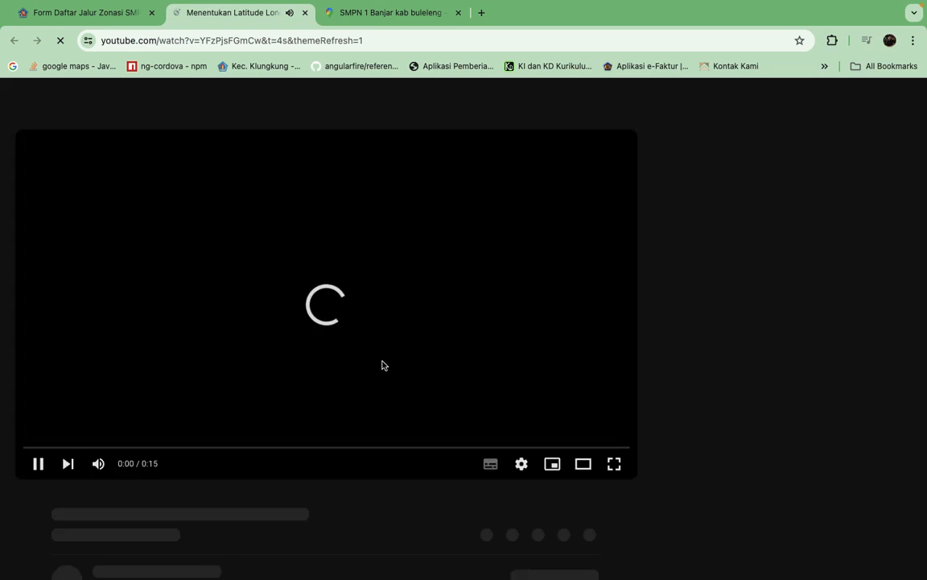
left_click(305, 12)
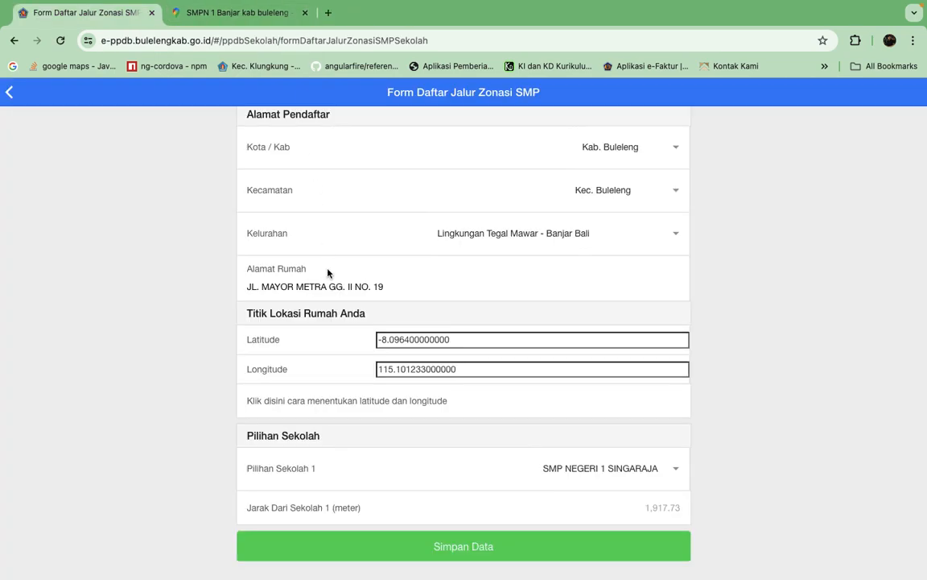
Set Kelurahan to Banjar Dinas Delod Margi - Sari Mekar and choose SMP NEGERI 1 SUKASADA as Pilihan Sekolah 1.
left_click(680, 238)
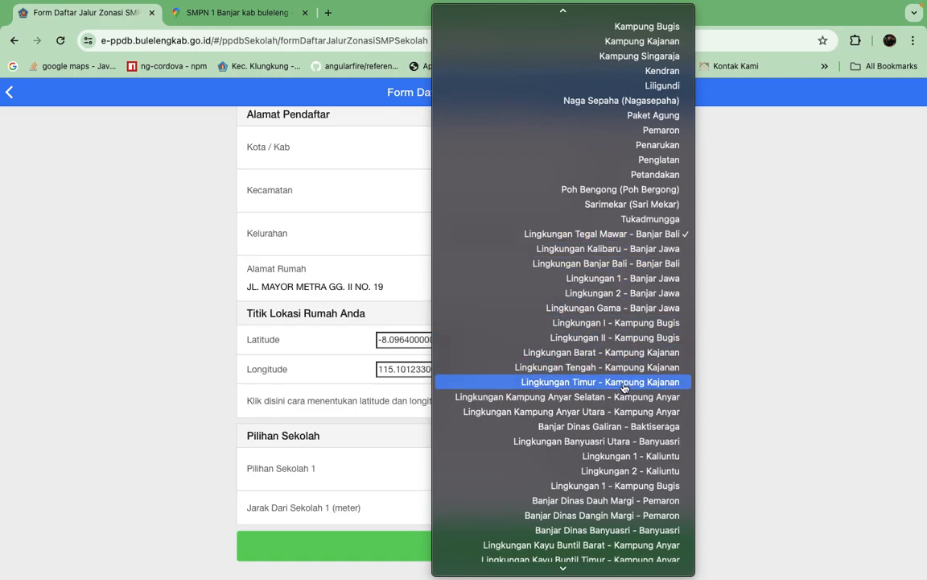
scroll(682, 532, "down", 10)
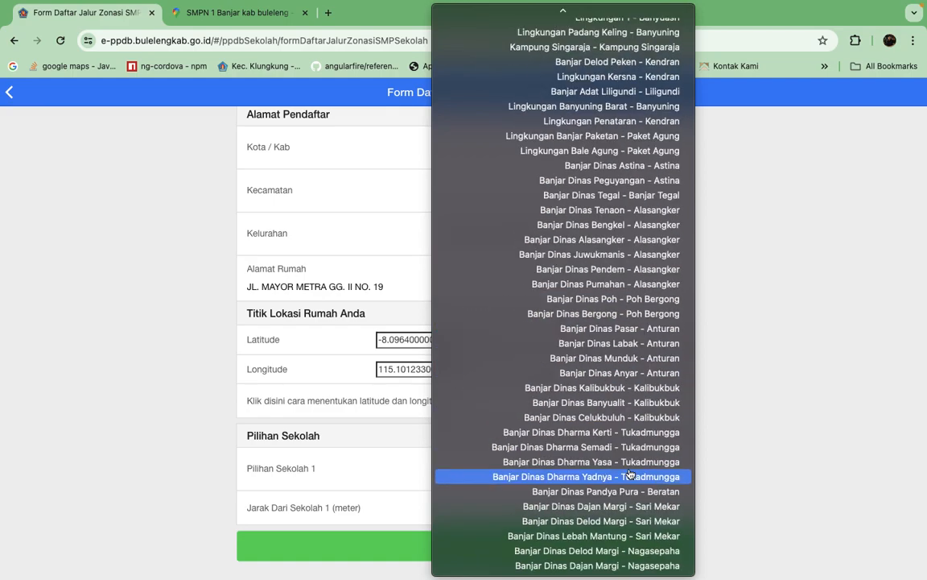
left_click(607, 521)
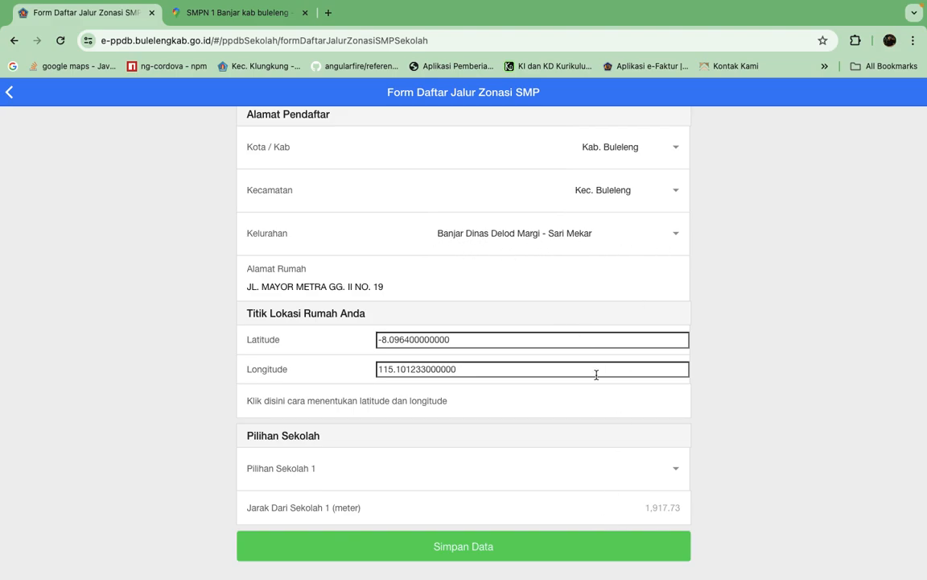
left_click(676, 468)
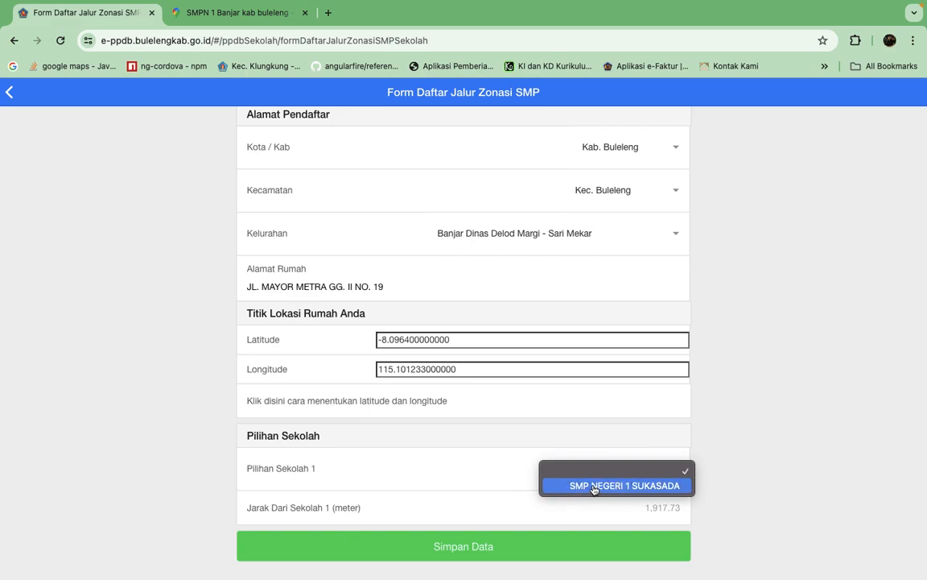
left_click(654, 486)
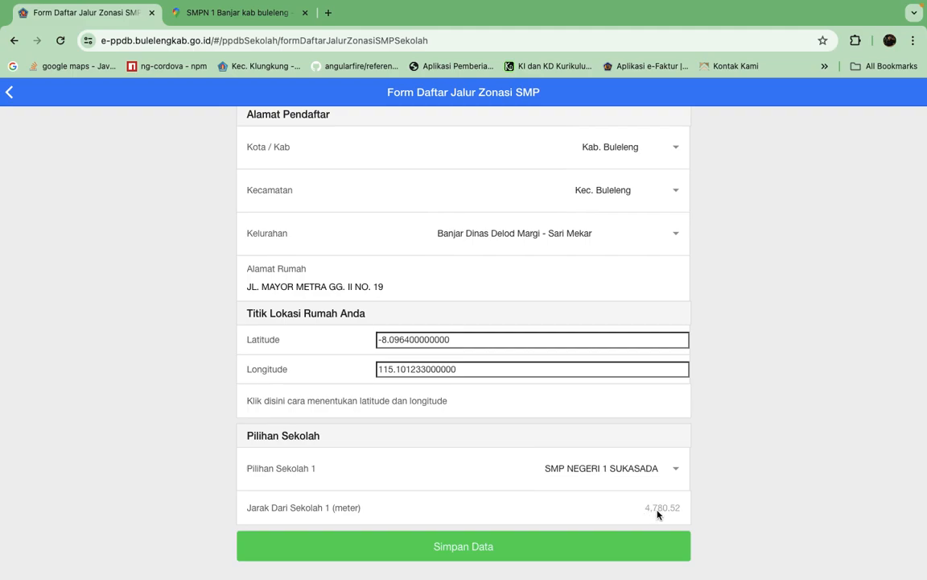
Return Kelurahan to Lingkungan Tegal Mawar - Banjar Bali and choose SMP NEGERI 1 SINGARAJA as Pilihan Sekolah 1.
left_click(673, 234)
scroll(644, 211, "up", 10)
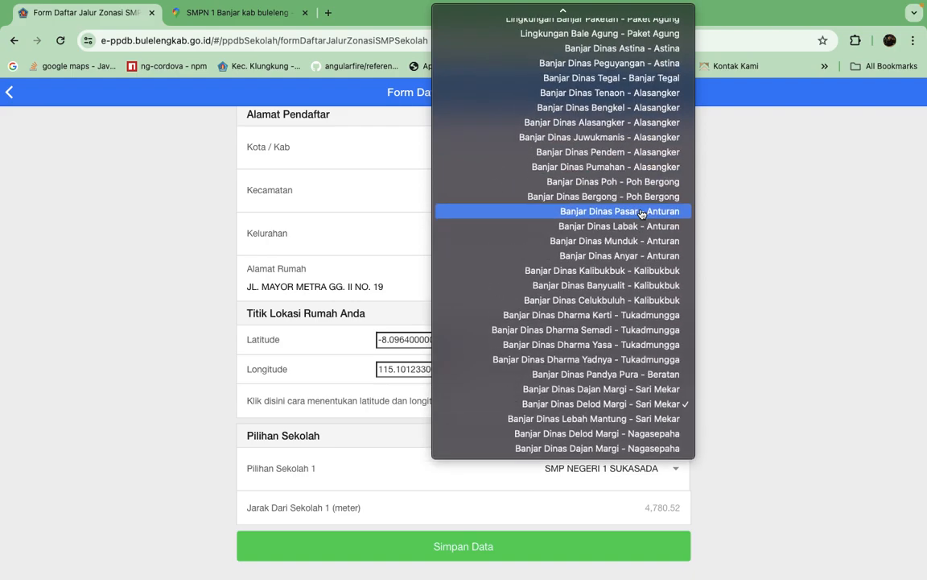
scroll(636, 298, "down", 1)
scroll(635, 314, "up", 8)
scroll(633, 310, "up", 15)
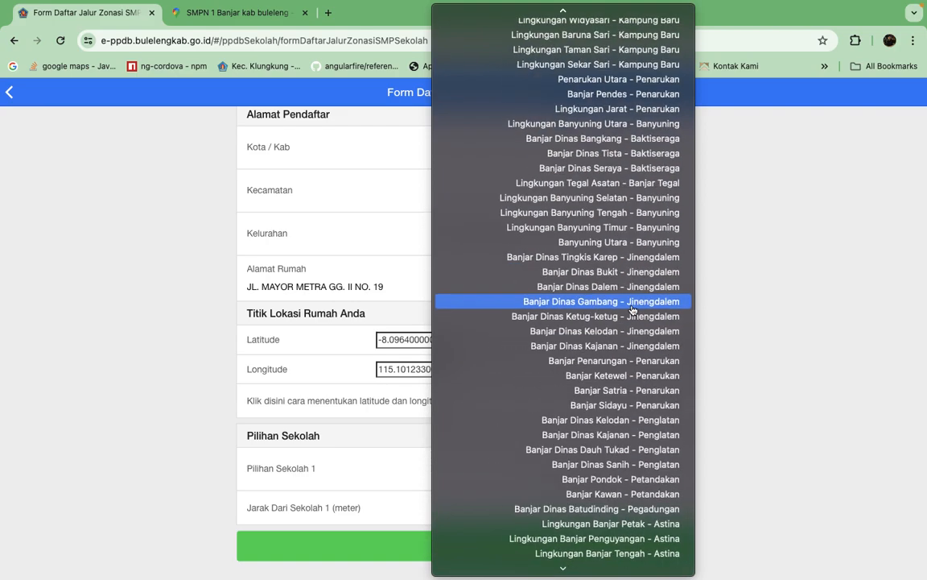
scroll(632, 310, "up", 8)
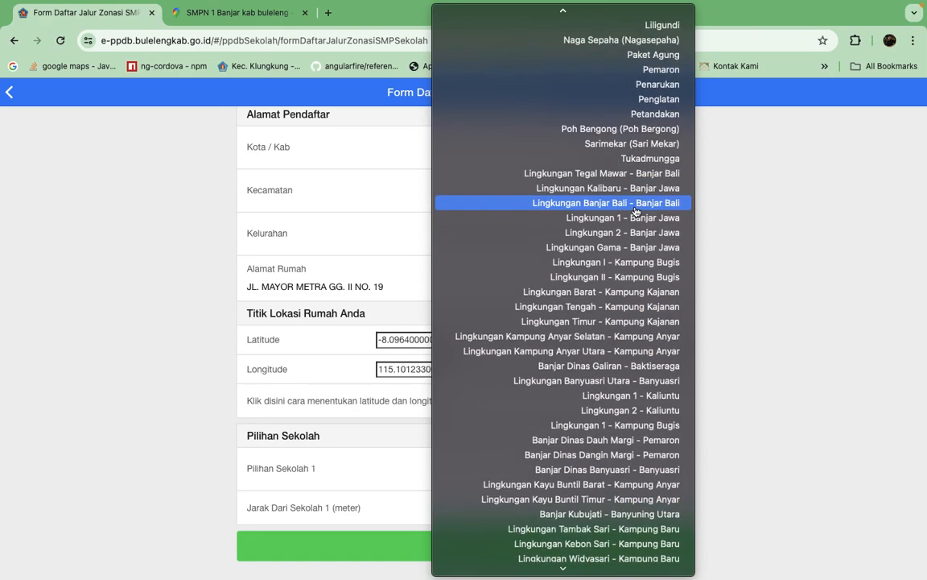
left_click(607, 272)
left_click(673, 472)
left_click(661, 486)
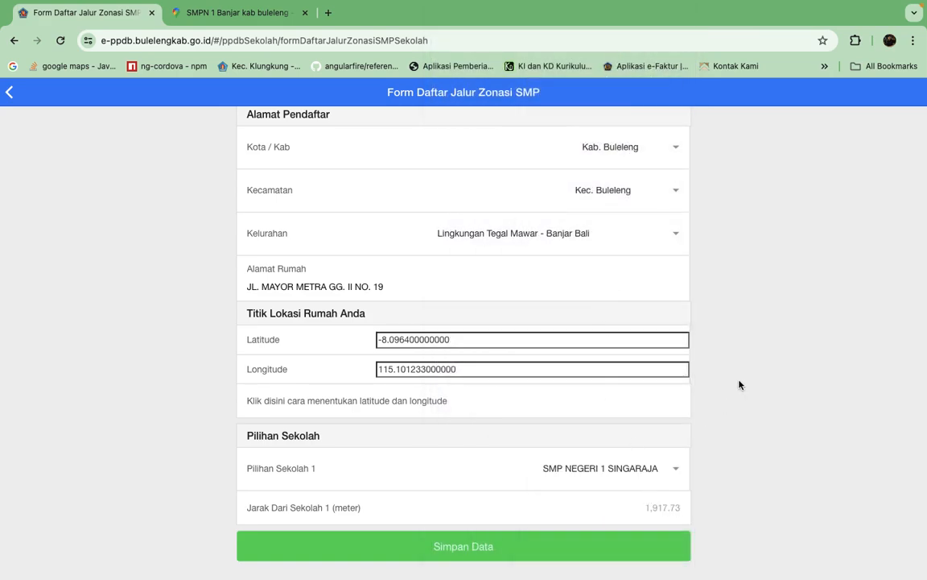
Set the applicant's Kecamatan to Kec. Banjar in the Alamat Pendaftar section.
scroll(739, 384, "up", 5)
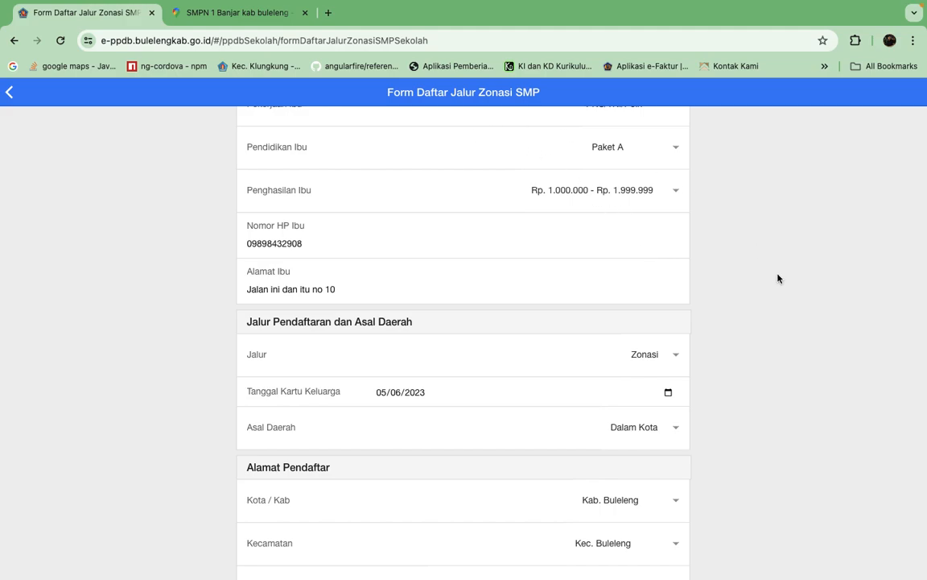
scroll(807, 429, "down", 2)
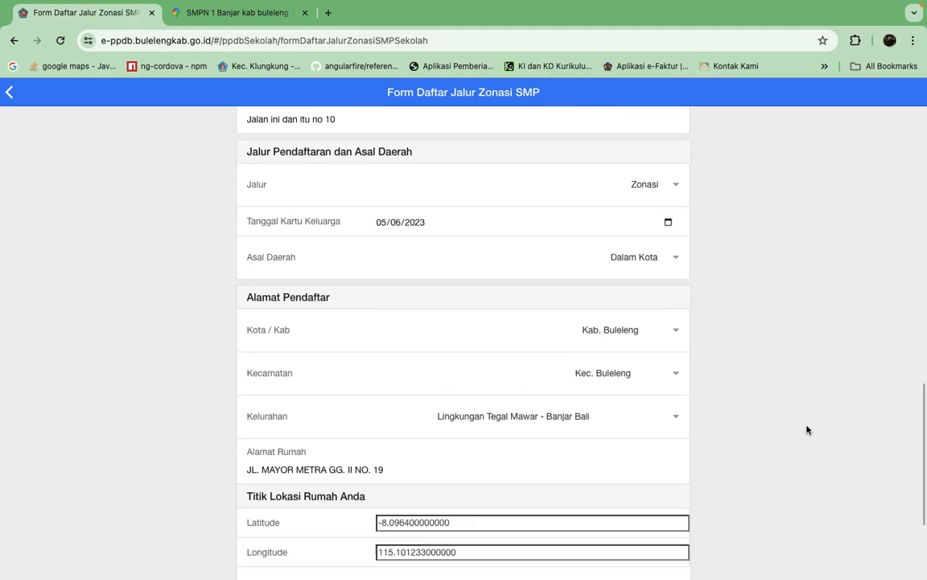
scroll(808, 430, "down", 2)
left_click(675, 317)
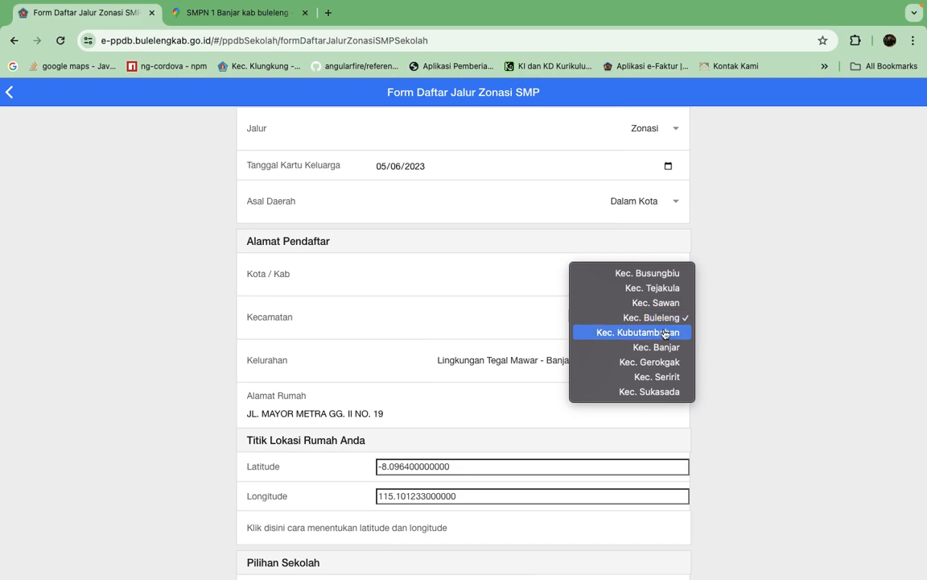
left_click(657, 347)
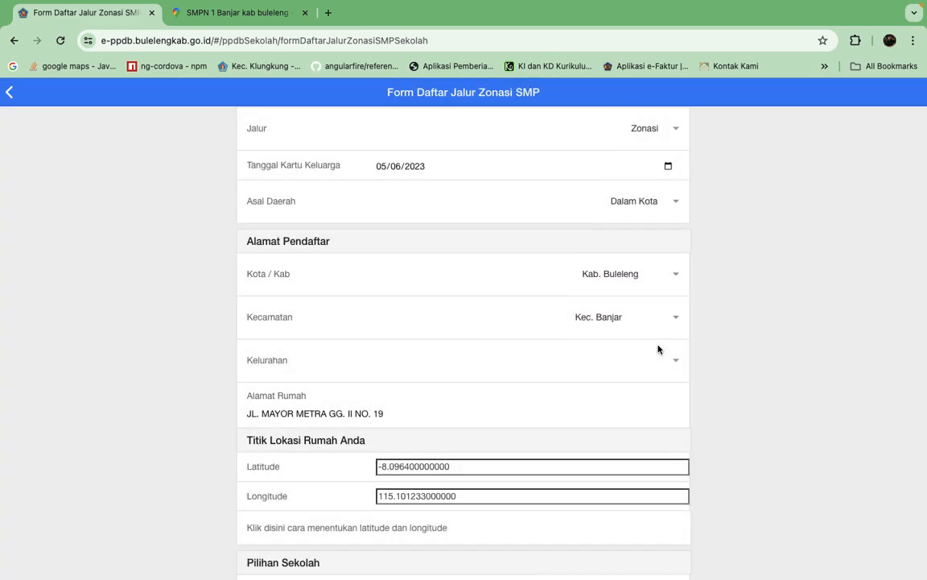
Set Kelurahan to Banjar Dinas Tamblingan - Munduk and look at the schools offered under Pilihan Sekolah 1.
left_click(673, 360)
scroll(642, 500, "down", 8)
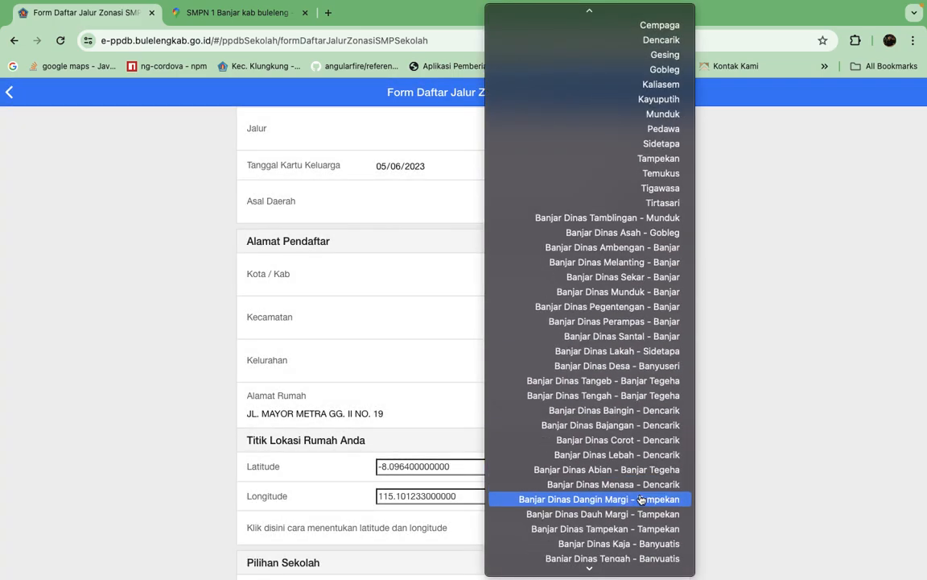
left_click(555, 216)
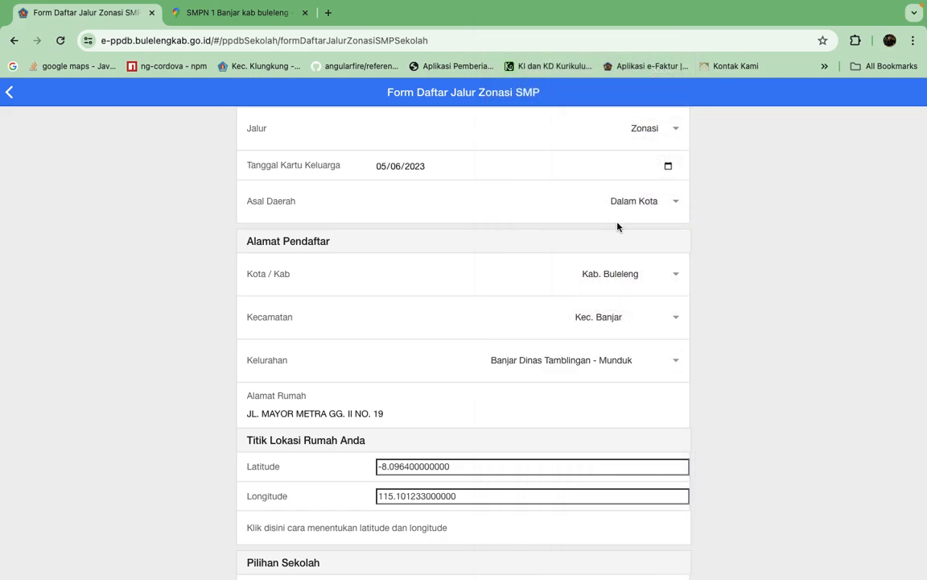
scroll(746, 436, "down", 3)
left_click(671, 461)
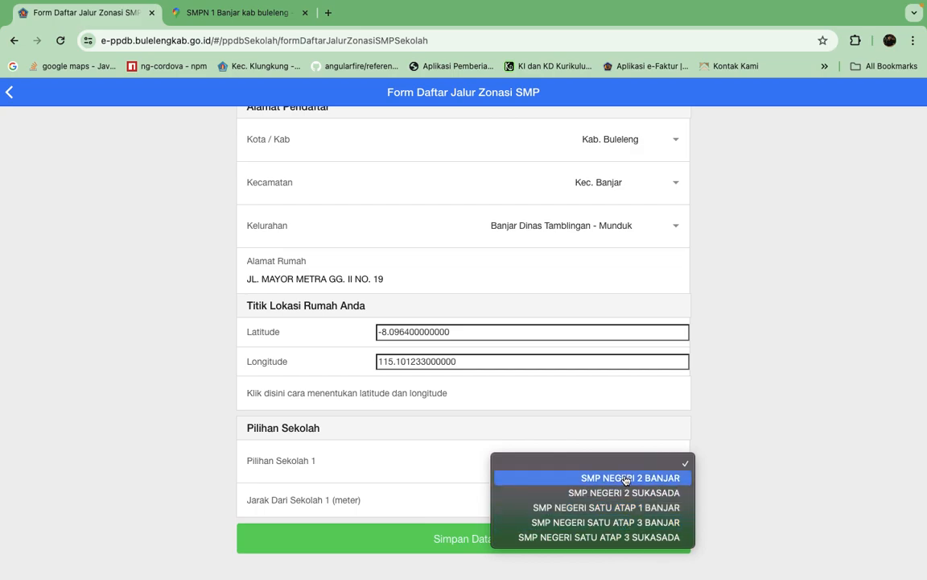
left_click(665, 243)
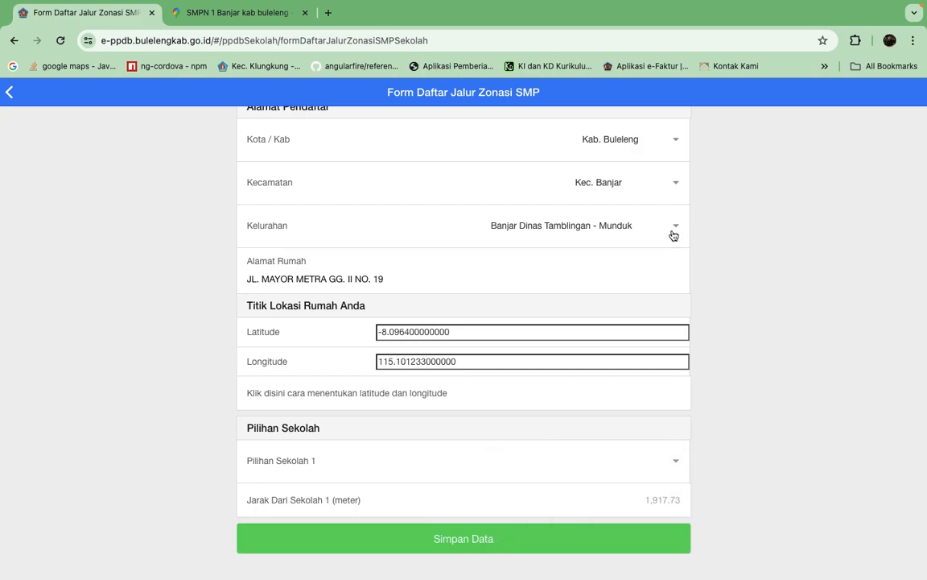
Set Kelurahan to Banjar Dinas Wanasari - Tigawasa and look at the schools offered under Pilihan Sekolah 1.
left_click(675, 233)
scroll(636, 492, "down", 5)
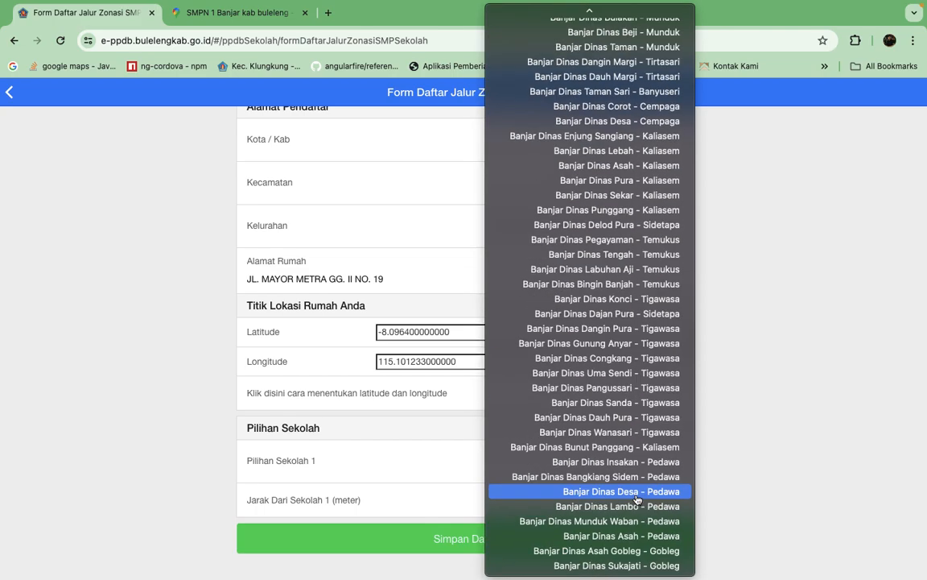
left_click(639, 436)
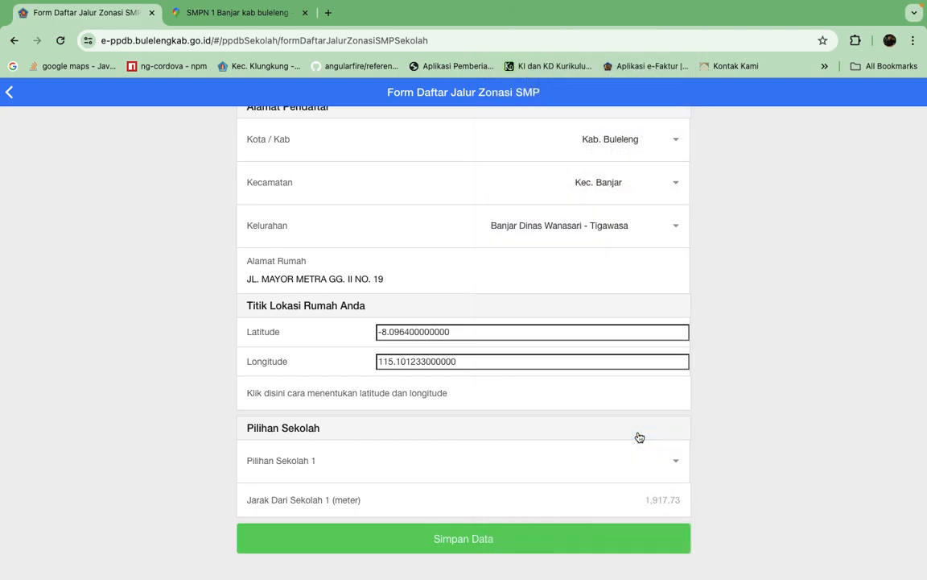
left_click(670, 459)
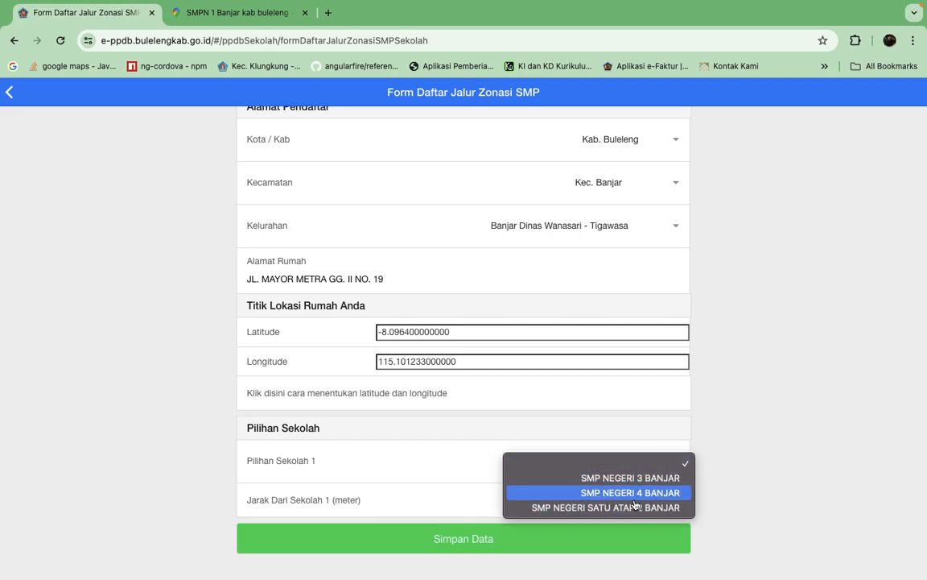
left_click(682, 225)
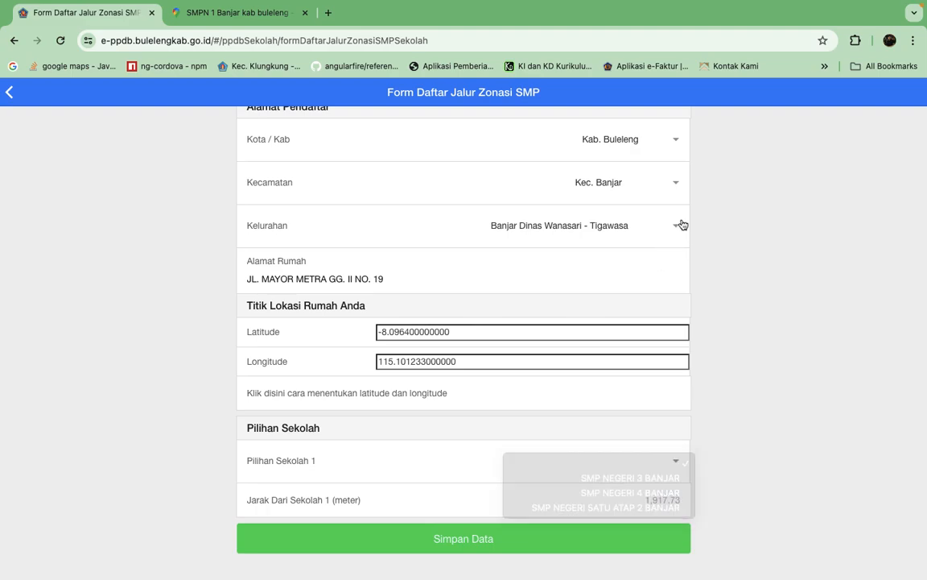
Set Kelurahan to Banjar Dinas Tangeb - Banjar Tegeha and choose SMP NEGERI 1 BANJAR as Pilihan Sekolah 1.
left_click(682, 225)
scroll(615, 238, "up", 15)
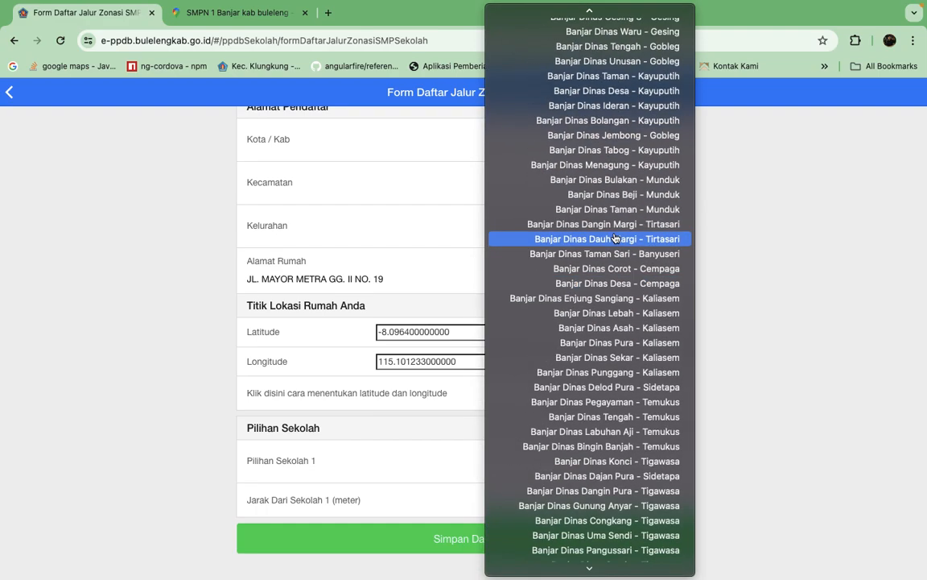
scroll(615, 240, "up", 8)
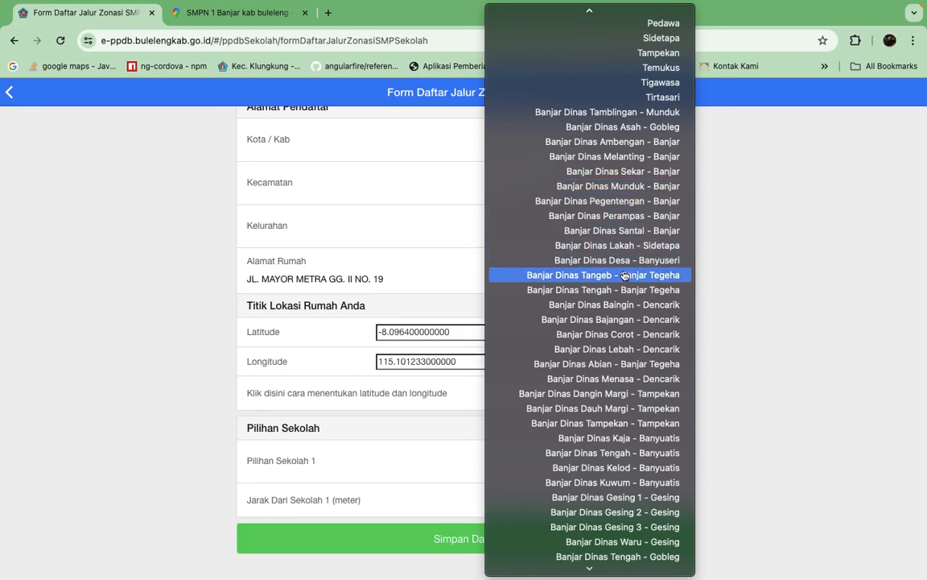
left_click(615, 279)
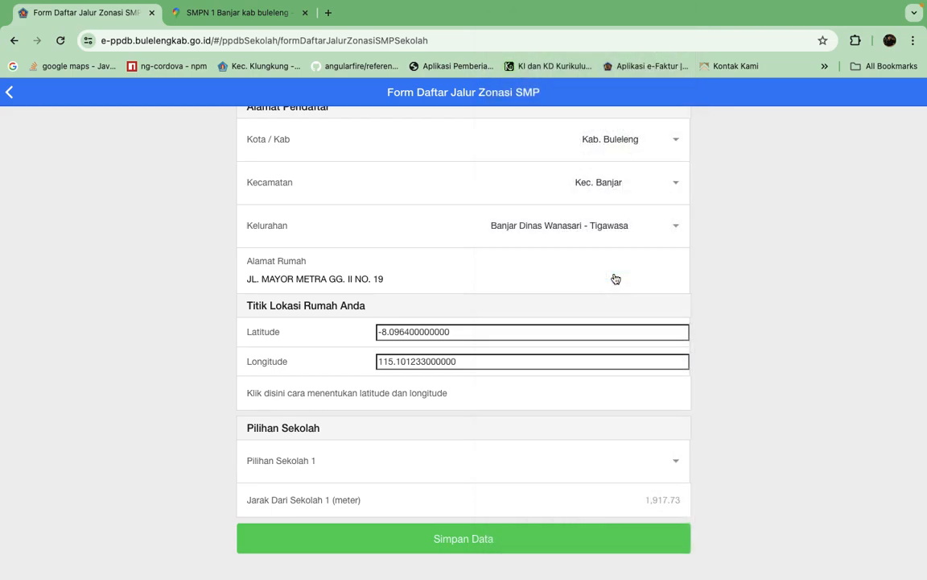
left_click(675, 460)
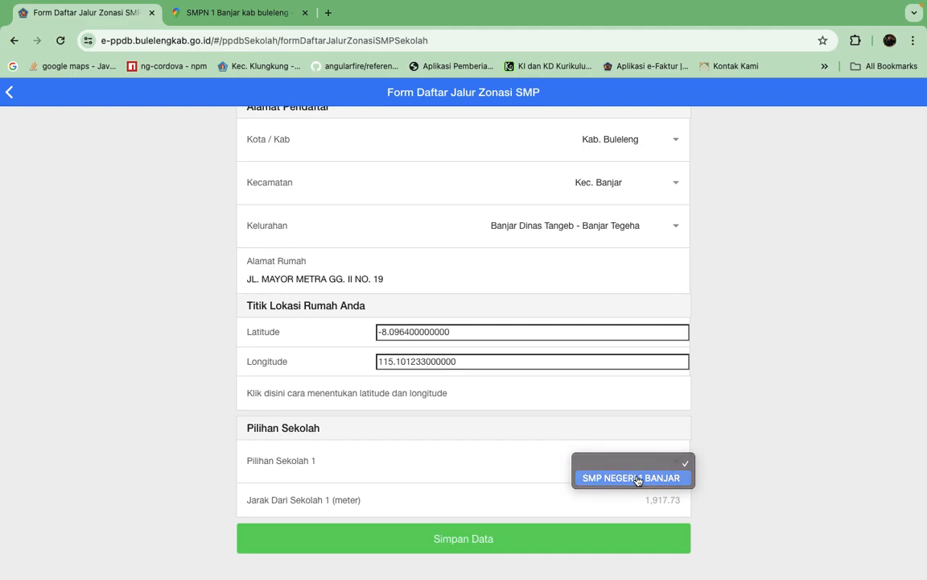
left_click(636, 479)
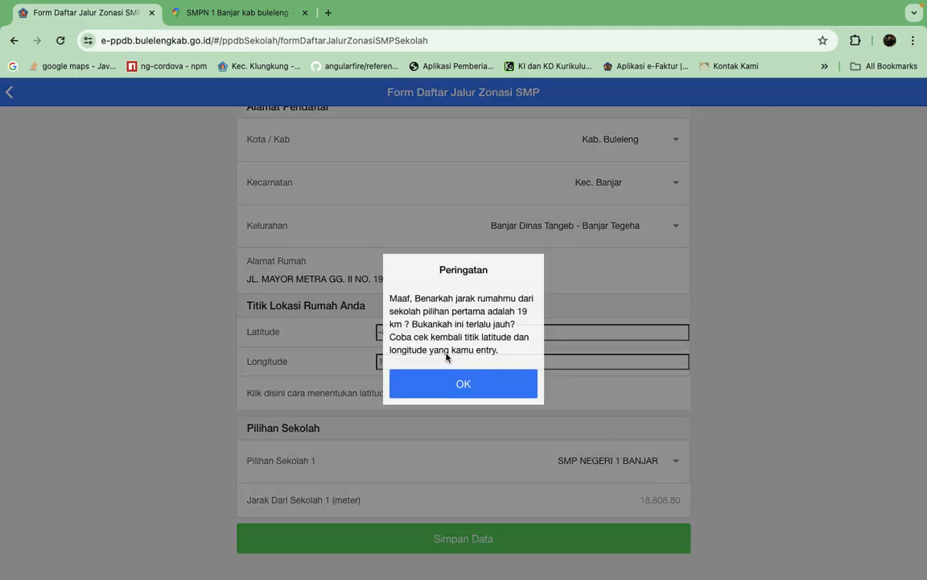
left_click(485, 375)
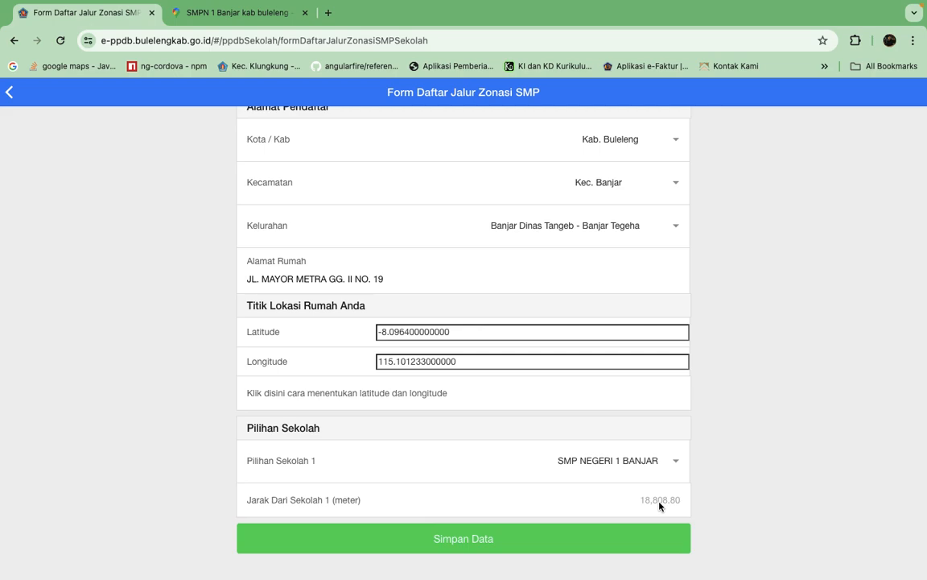
left_click_drag(472, 331, 315, 327)
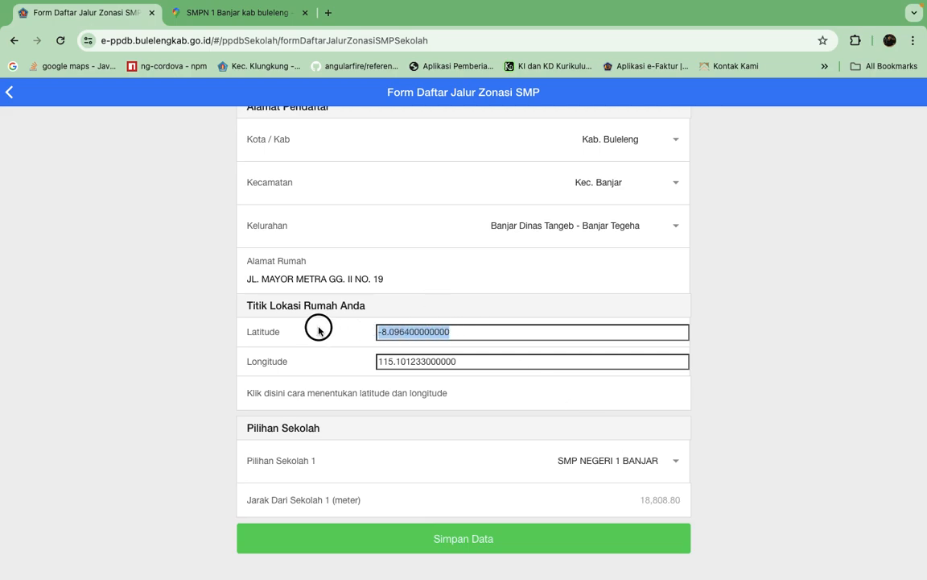
left_click_drag(472, 362, 337, 362)
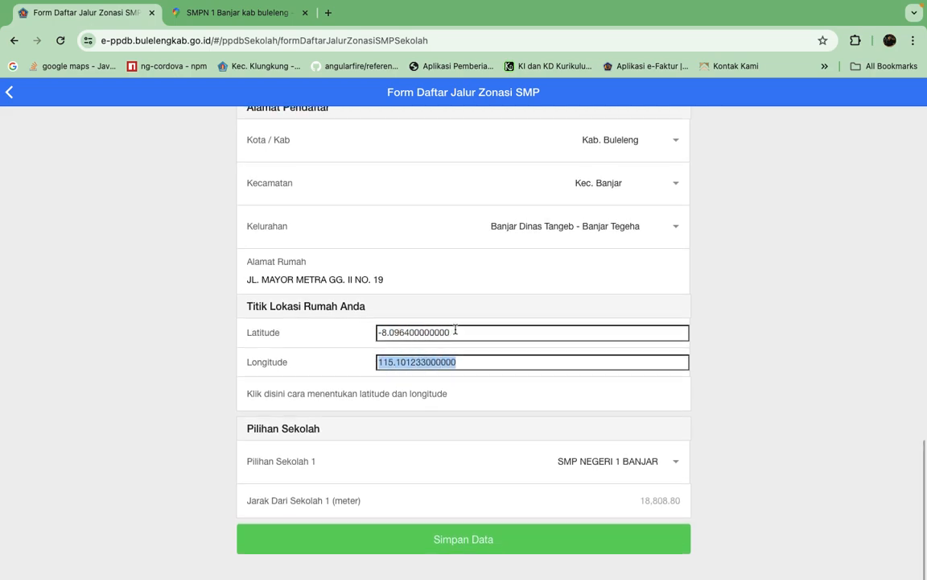
left_click_drag(467, 332, 319, 332)
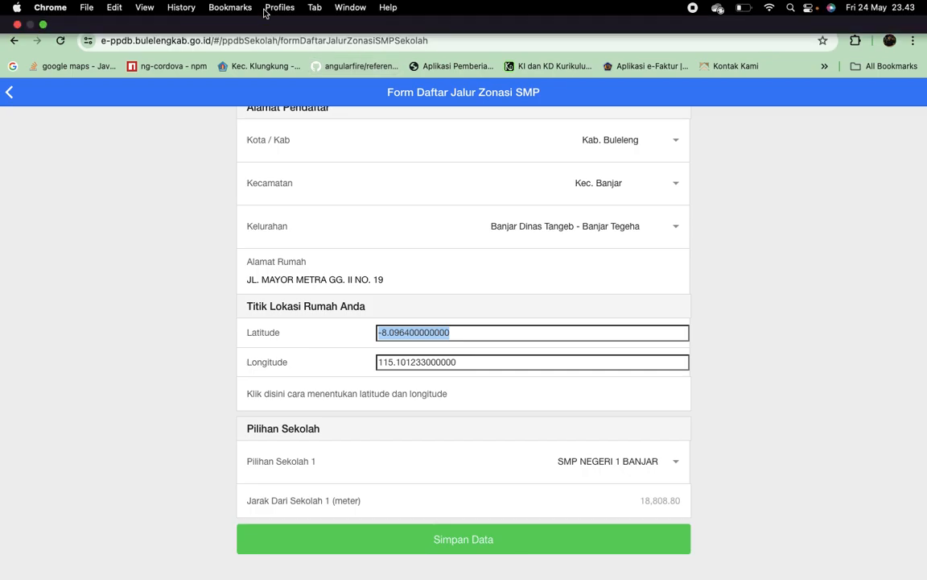
Switch to Google Maps and copy the coordinates of de Loran Hotel on Jl. Singaraja-Gilimanuk.
left_click(227, 11)
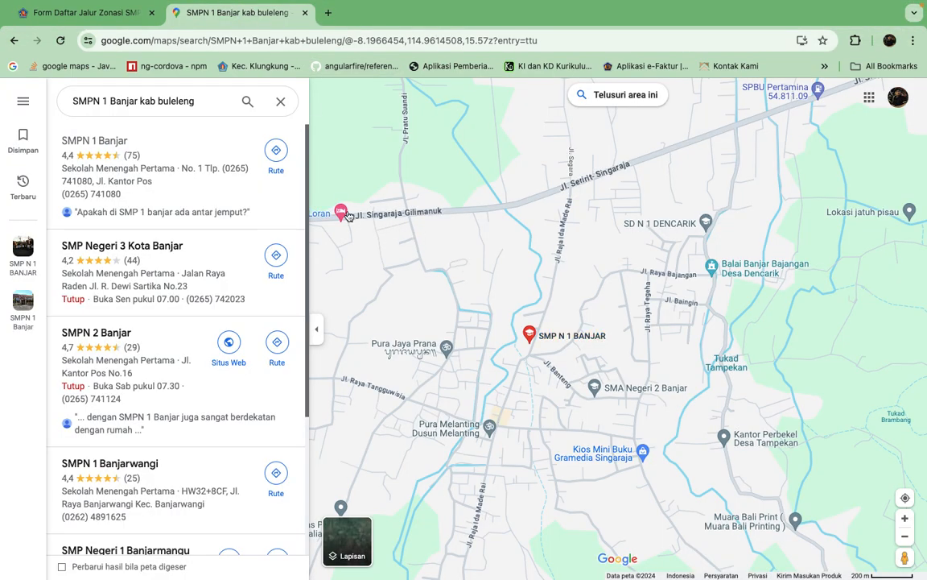
mouse_move(342, 213)
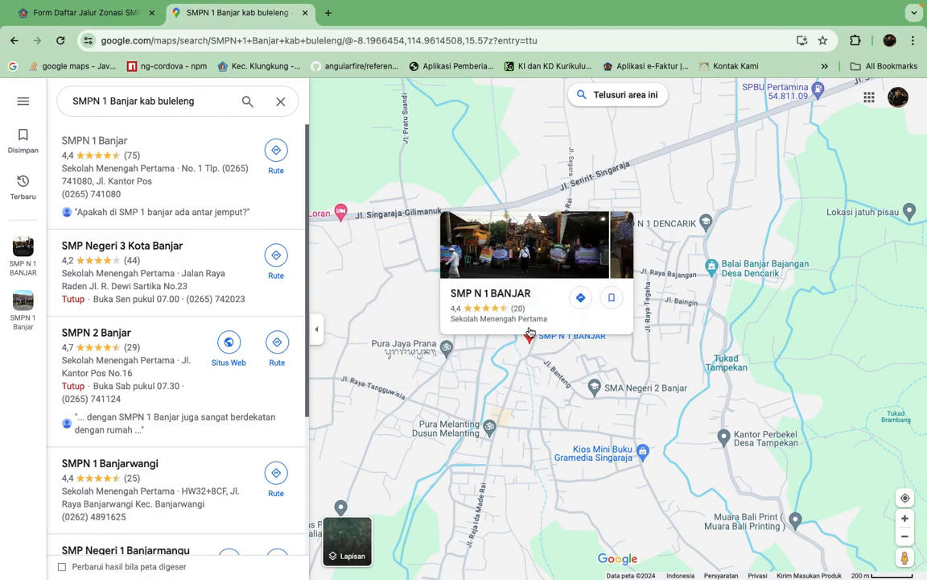
right_click(342, 214)
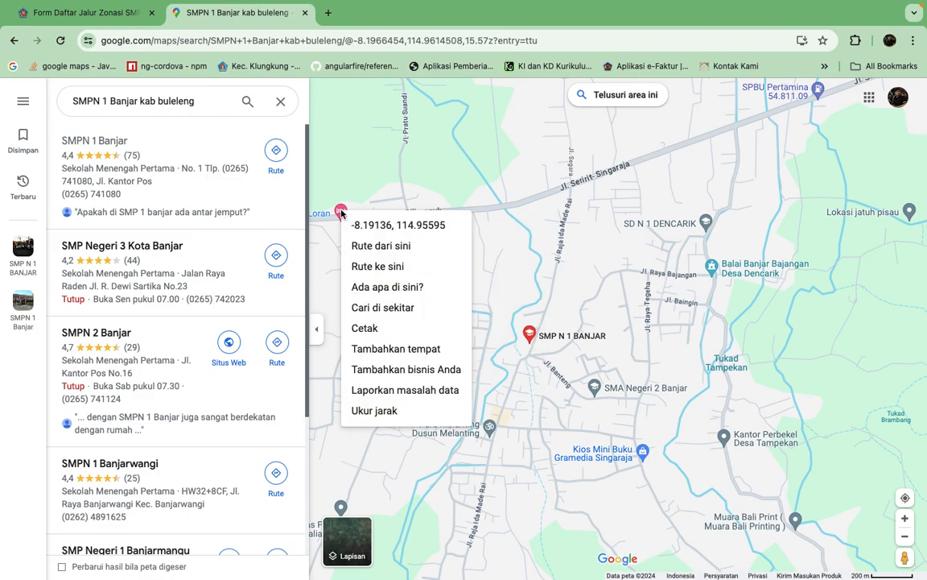
left_click(400, 226)
left_click(108, 13)
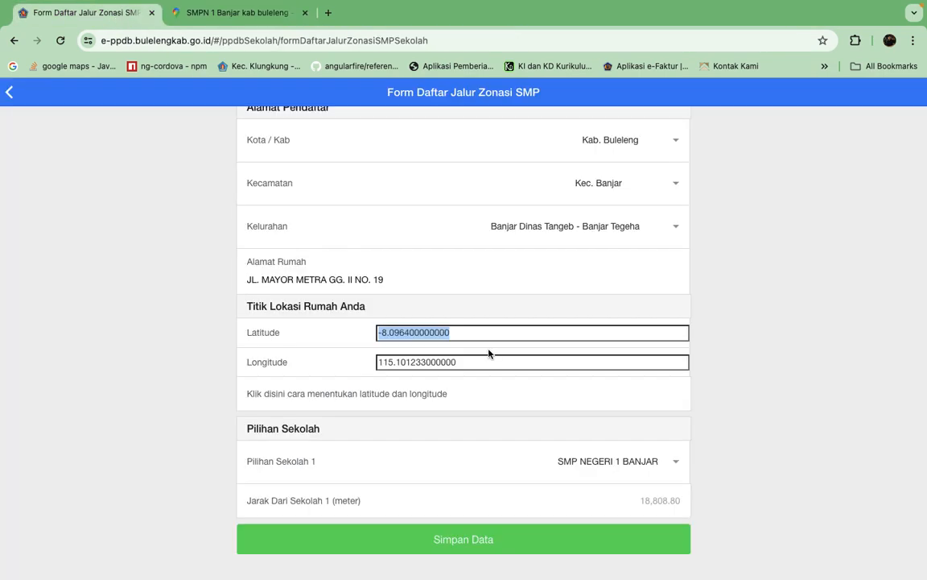
left_click(501, 331)
left_click_drag(471, 330, 323, 322)
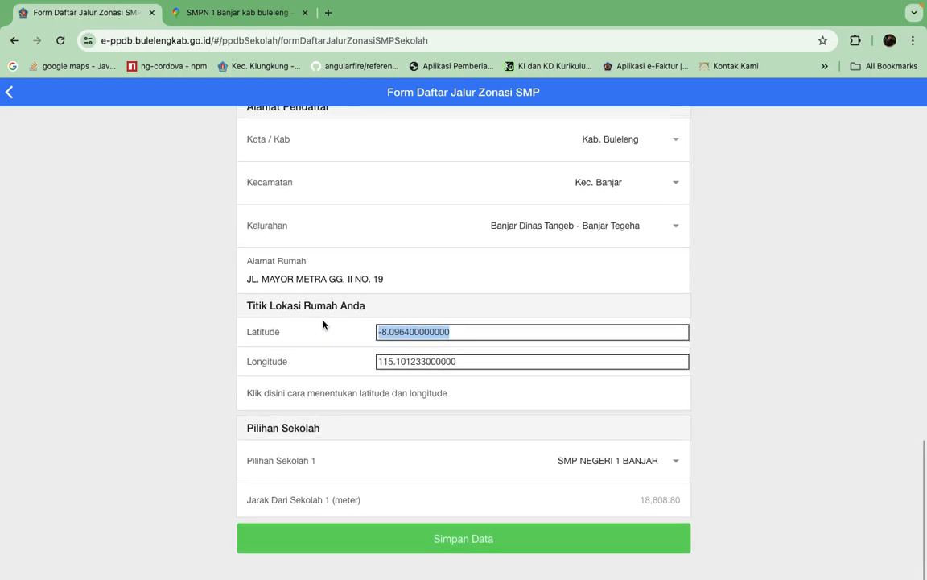
type("-8.191356876433348, 114.95594850103298")
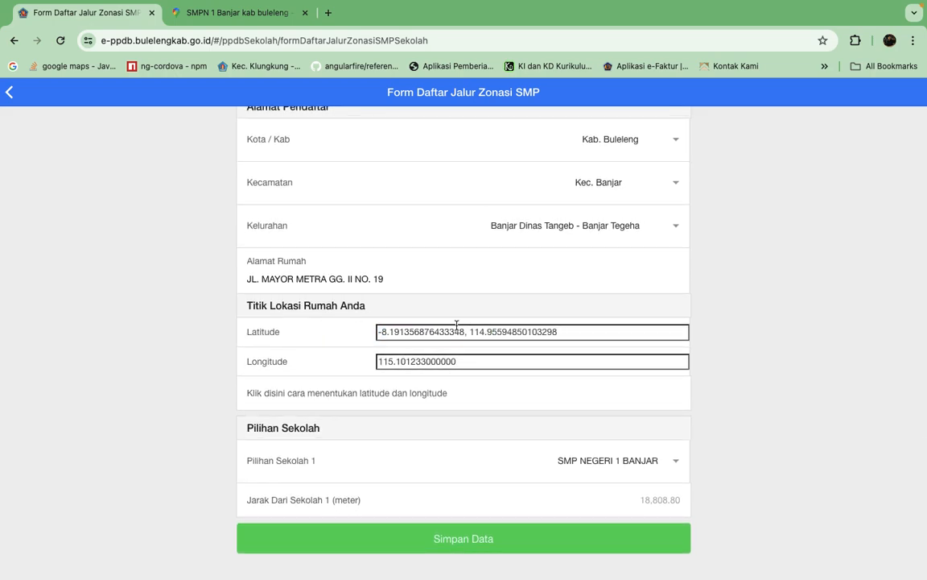
Move the longitude part out of the Latitude field into Longitude, replacing its value with 114.95594850103298.
left_click_drag(420, 324, 466, 332)
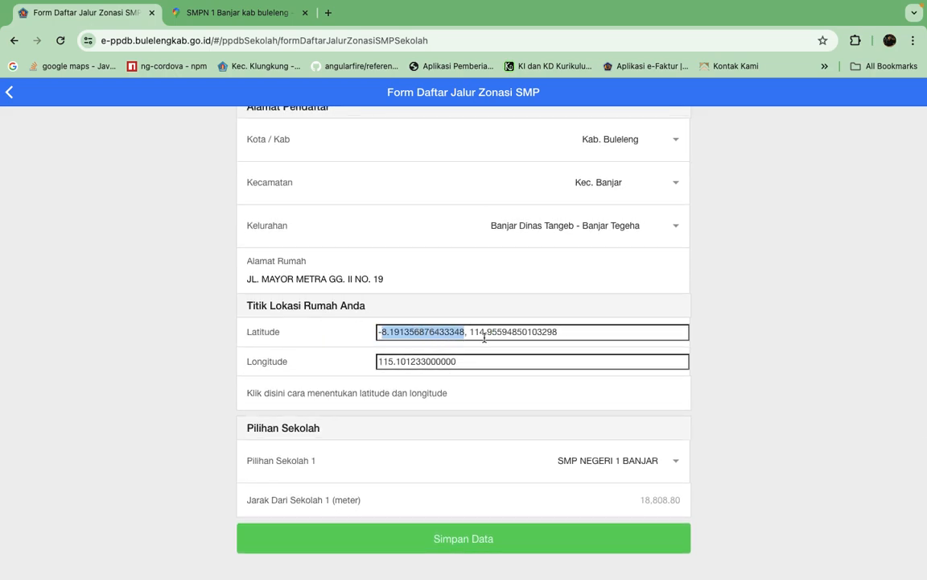
double_click(518, 332)
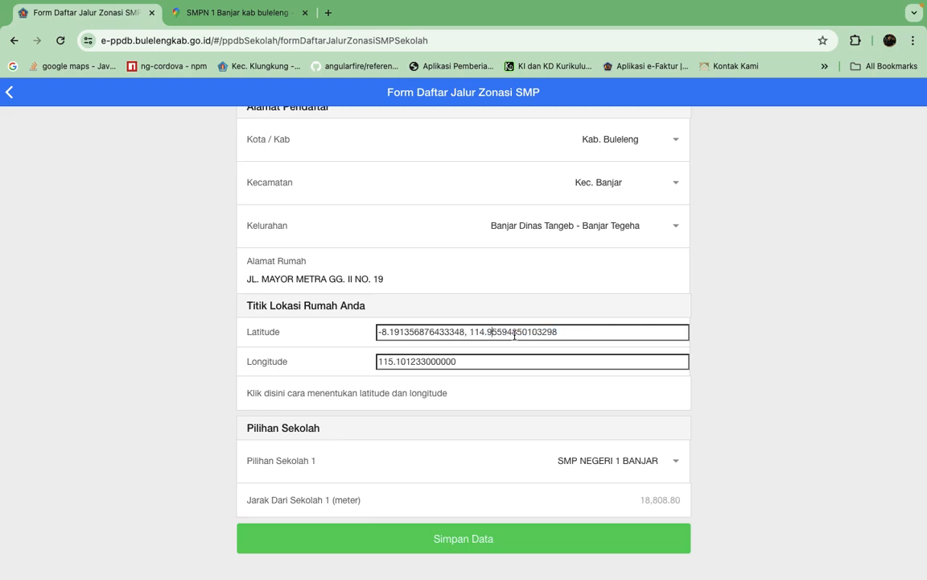
key("super+x")
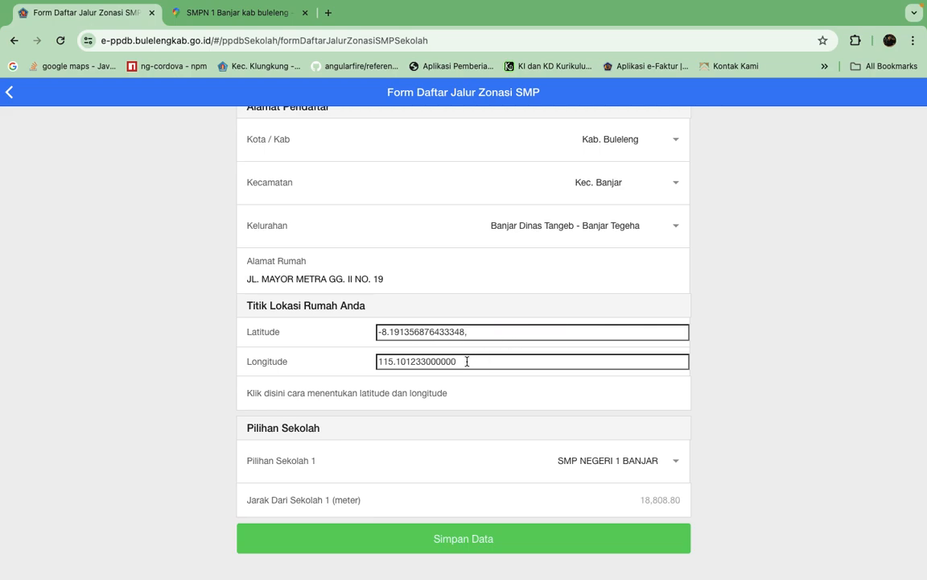
left_click_drag(467, 362, 306, 362)
key("super+v")
Remove the trailing comma from the home Latitude so it reads -8.191356876433348.
scroll(472, 334, "up", 1)
scroll(466, 332, "up", 3)
scroll(466, 332, "down", 2)
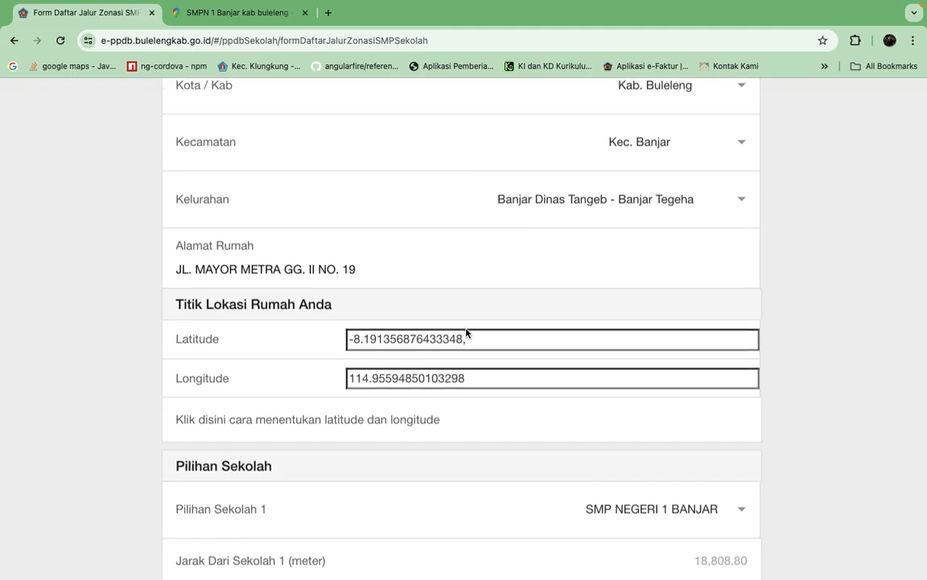
left_click(485, 343)
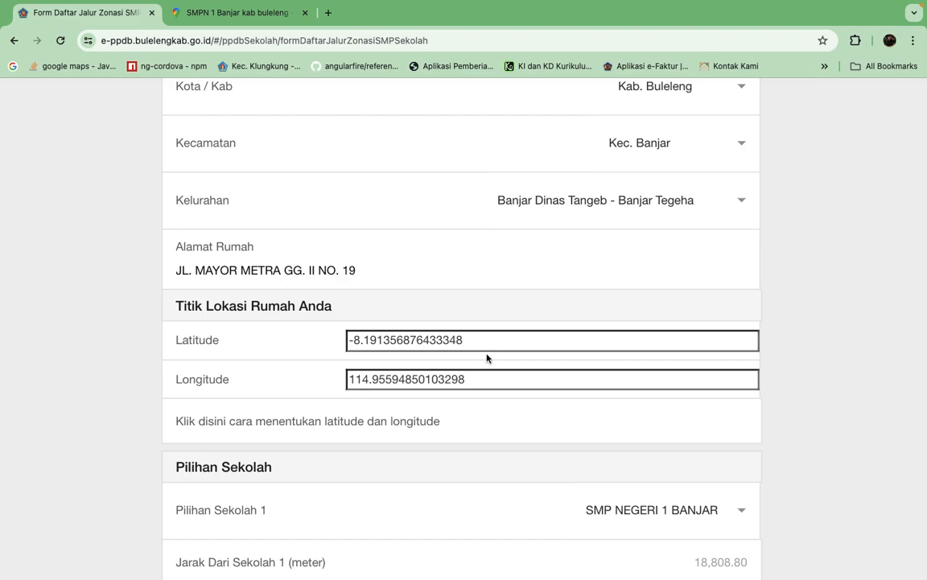
scroll(486, 362, "down", 1)
scroll(486, 364, "down", 3)
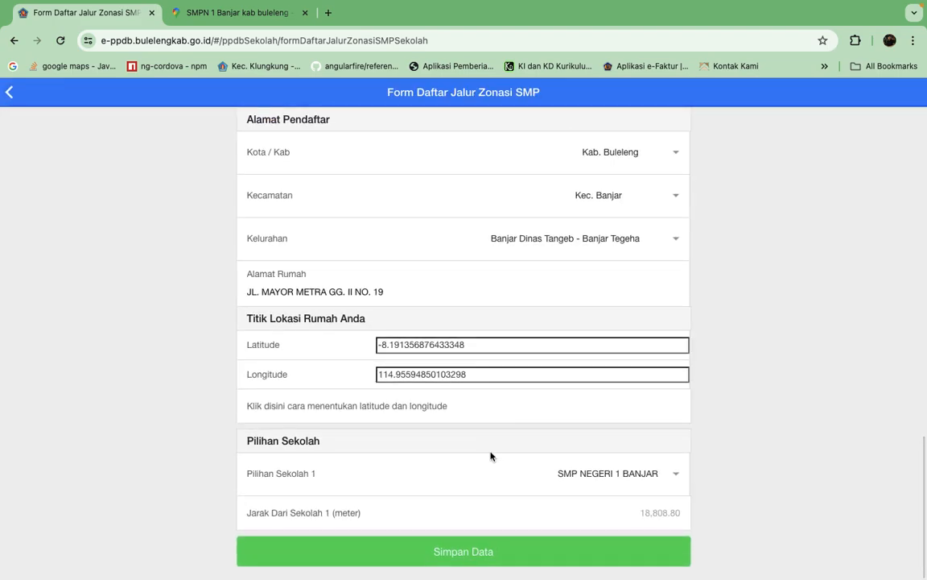
scroll(490, 456, "down", 1)
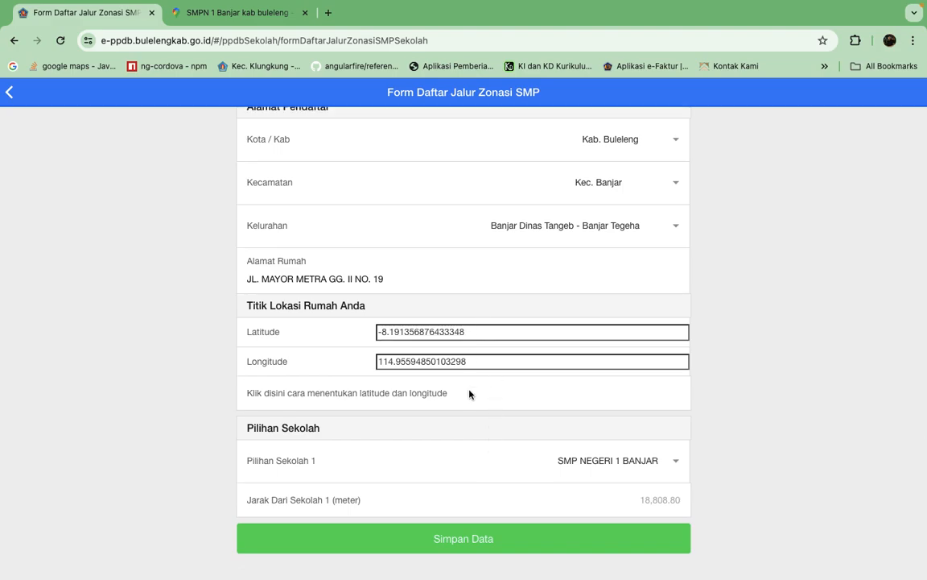